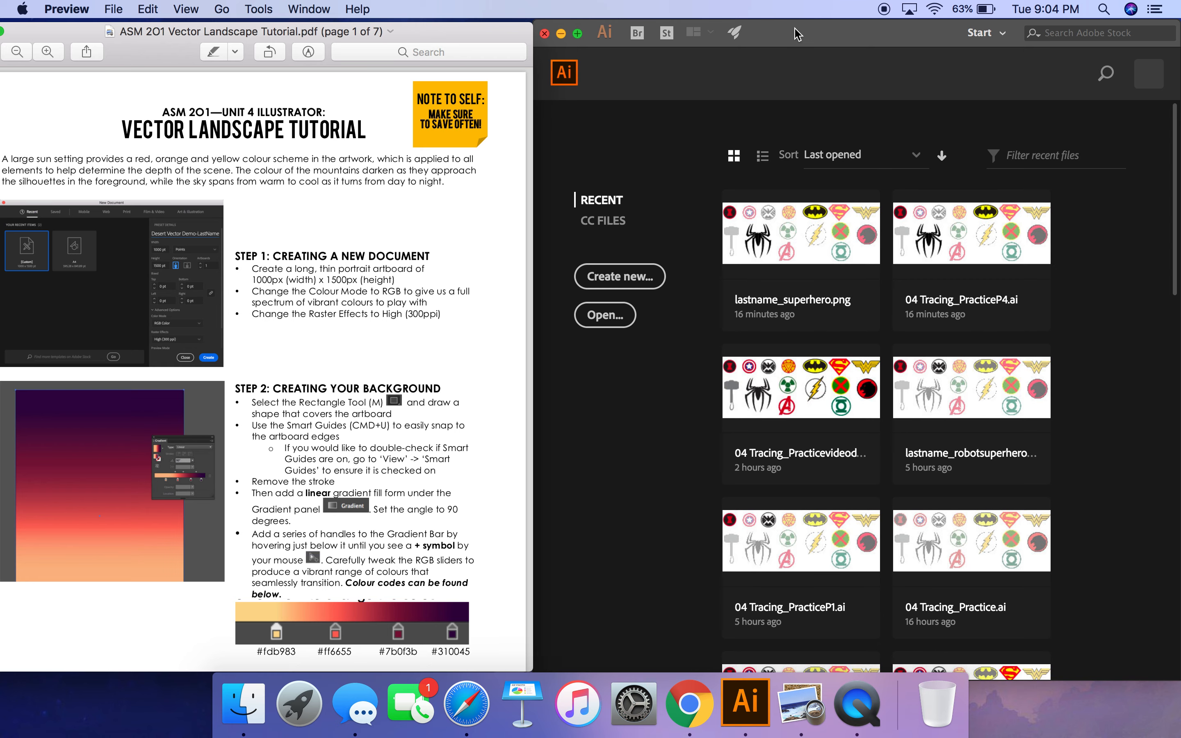
Start a new document named with the surname followed by _vectordemo, and set its units to pixels
{"action": "left_click_drag", "start_coordinate": [534, 111], "coordinate": [492, 110]}
{"action": "left_click", "coordinate": [576, 276]}
{"action": "type", "text": "stclair_vectordemo"}
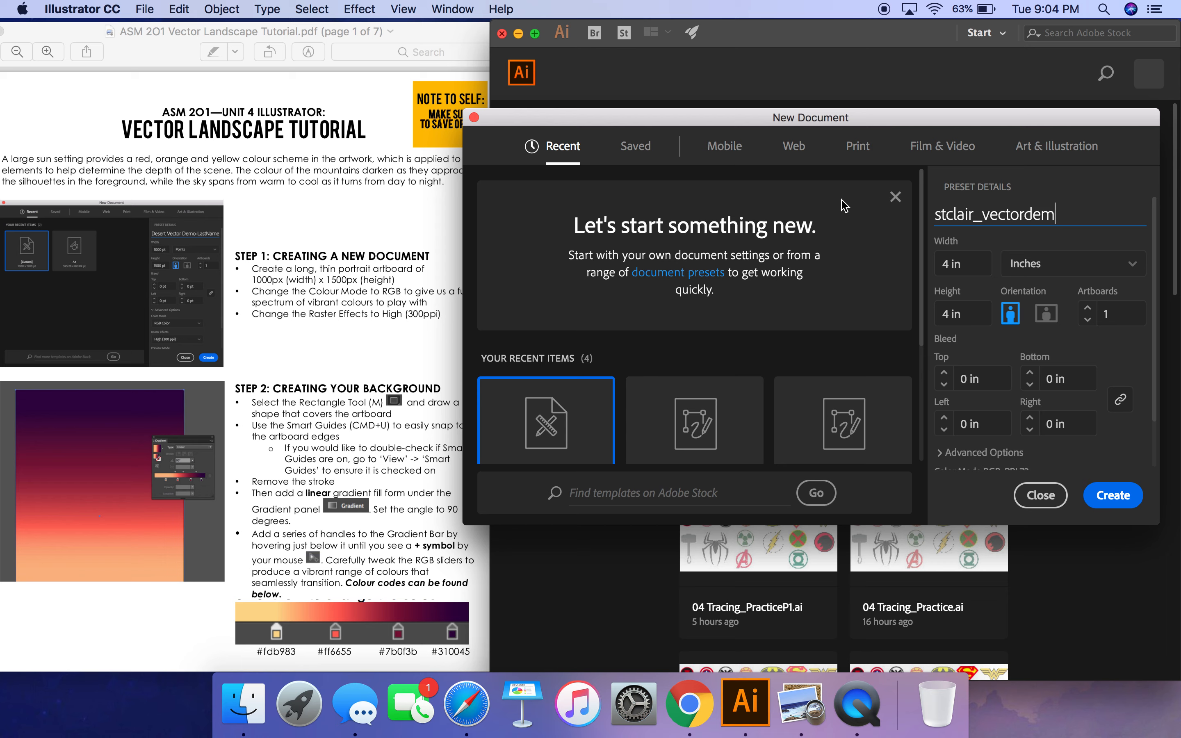
{"action": "left_click", "coordinate": [1055, 264]}
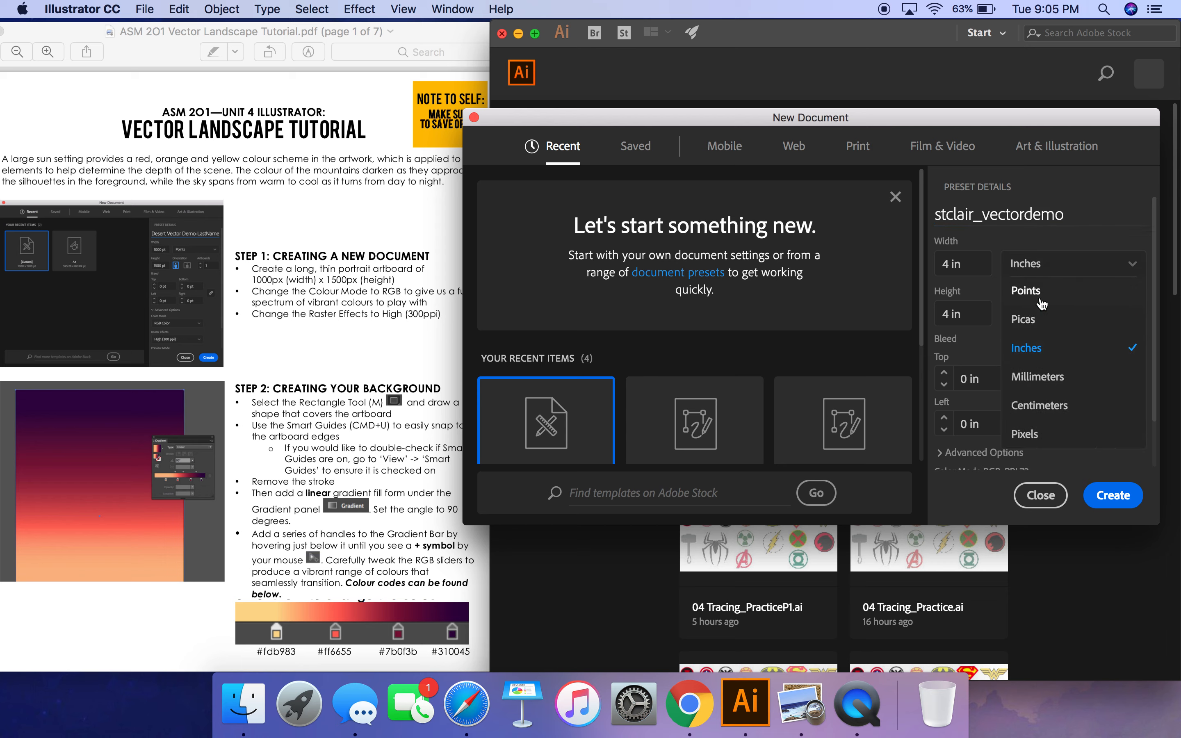
{"action": "left_click", "coordinate": [1024, 434]}
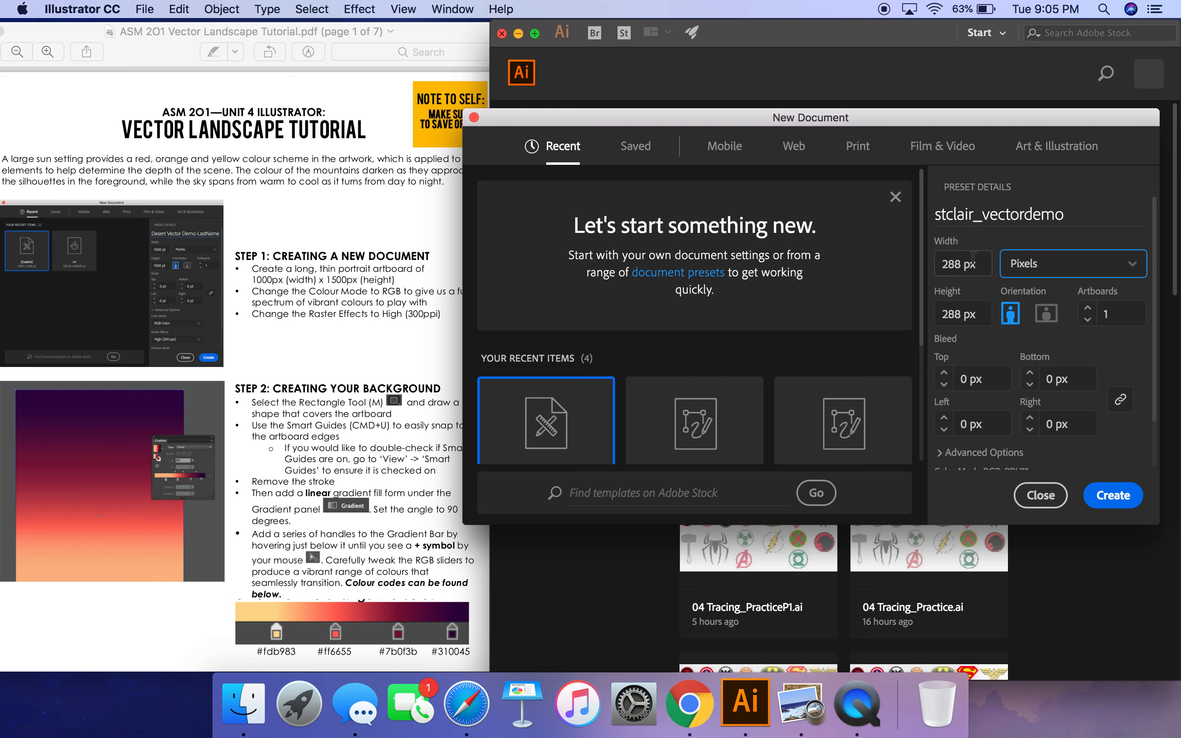
Set the new document's size to 1000 px wide by 1500 px high in portrait orientation
{"action": "double_click", "coordinate": [950, 264]}
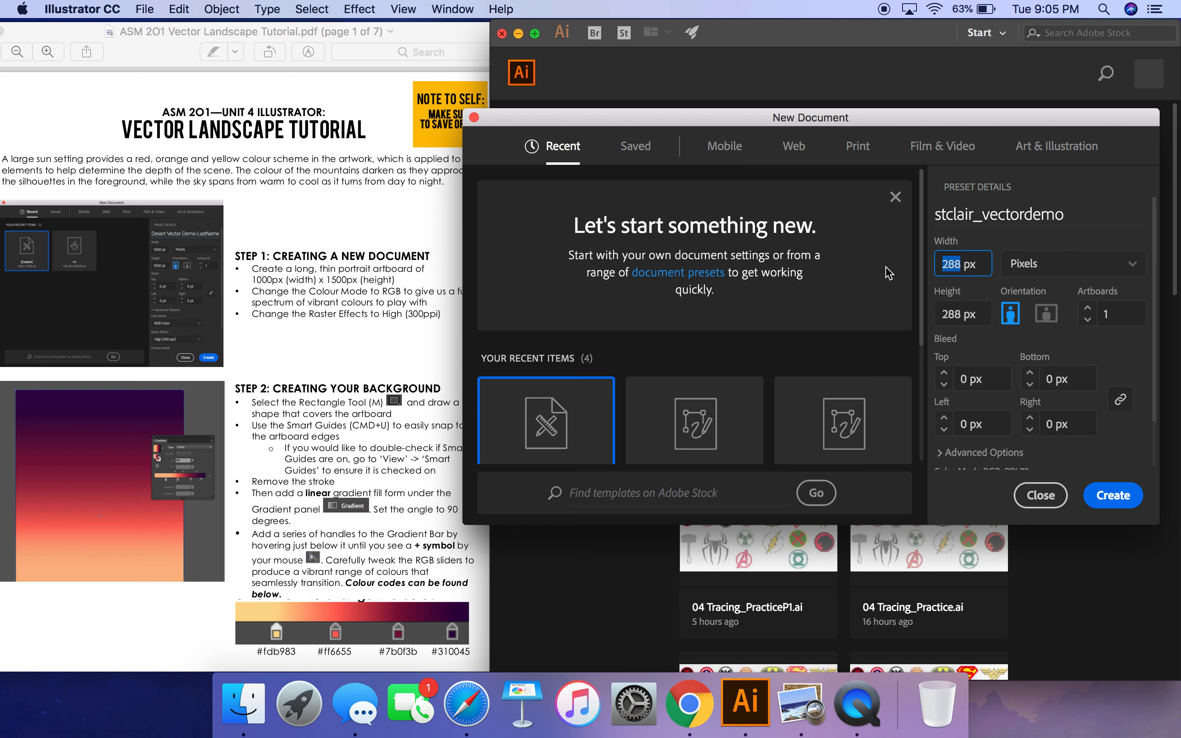
{"action": "type", "text": "1000"}
{"action": "left_click", "coordinate": [961, 313]}
{"action": "type", "text": "1500"}
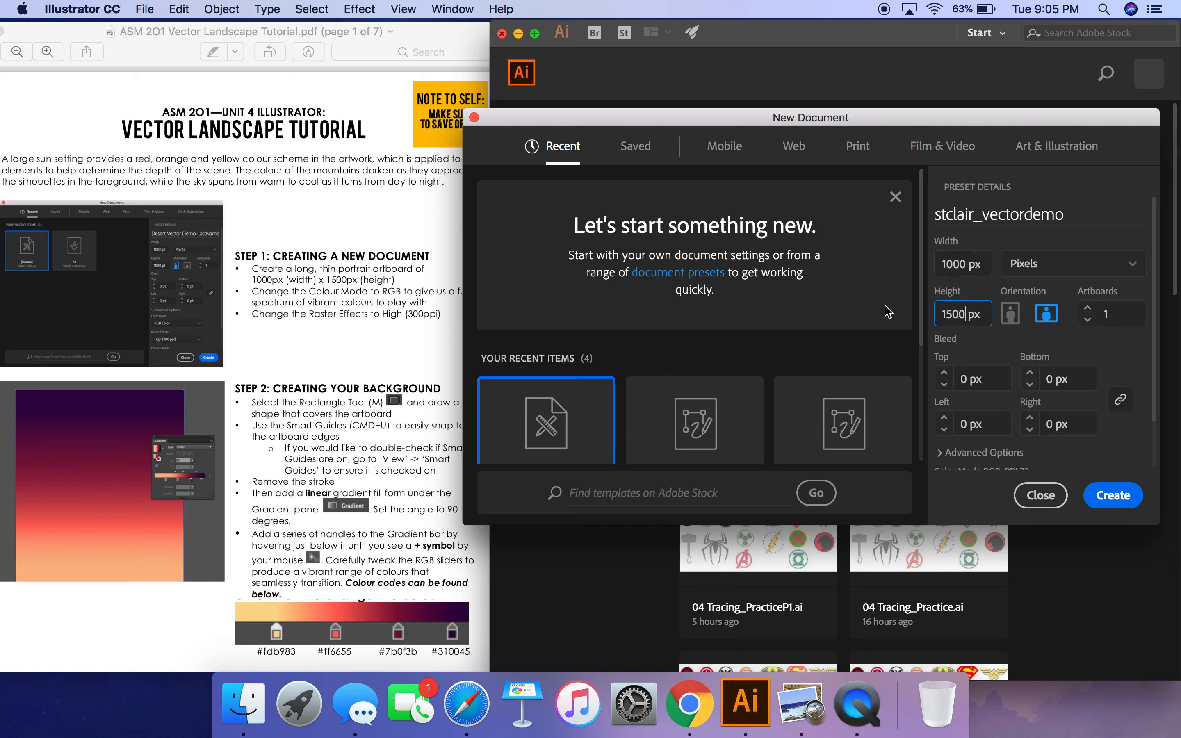
{"action": "left_click", "coordinate": [1010, 314]}
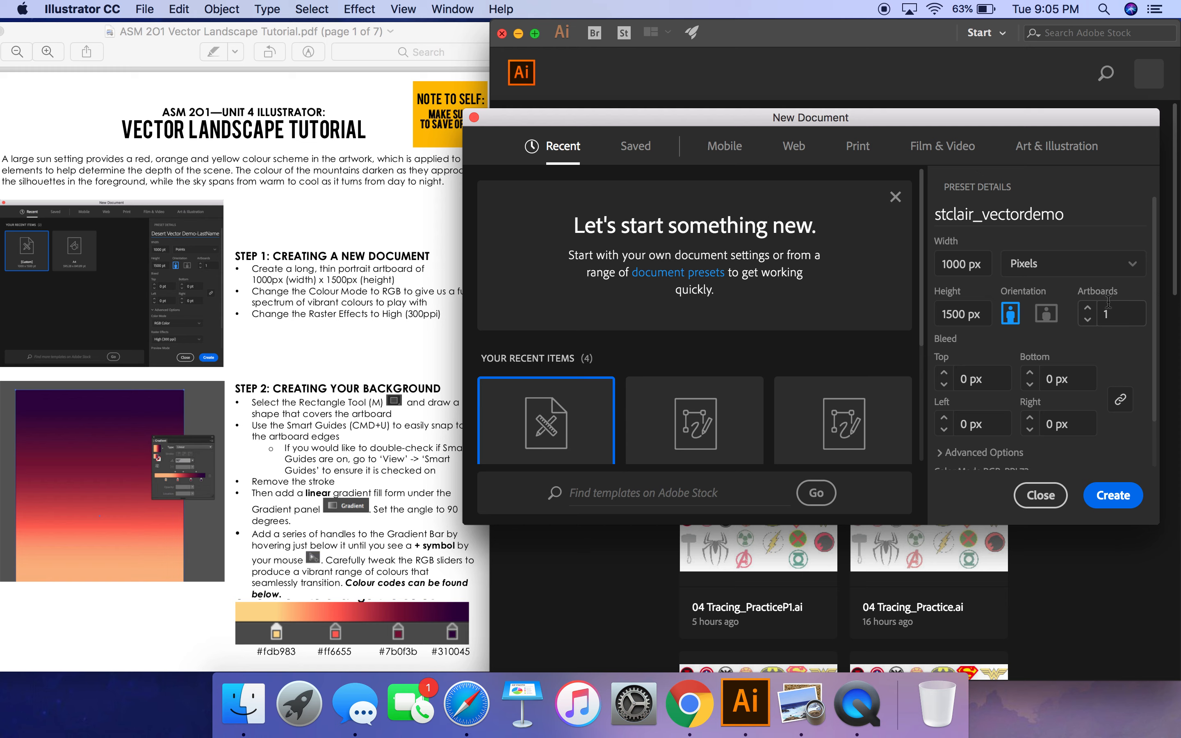
Set the raster effects to High (300 ppi) and create the document
{"action": "scroll", "coordinate": [1048, 394], "scroll_direction": "down", "scroll_amount": 2}
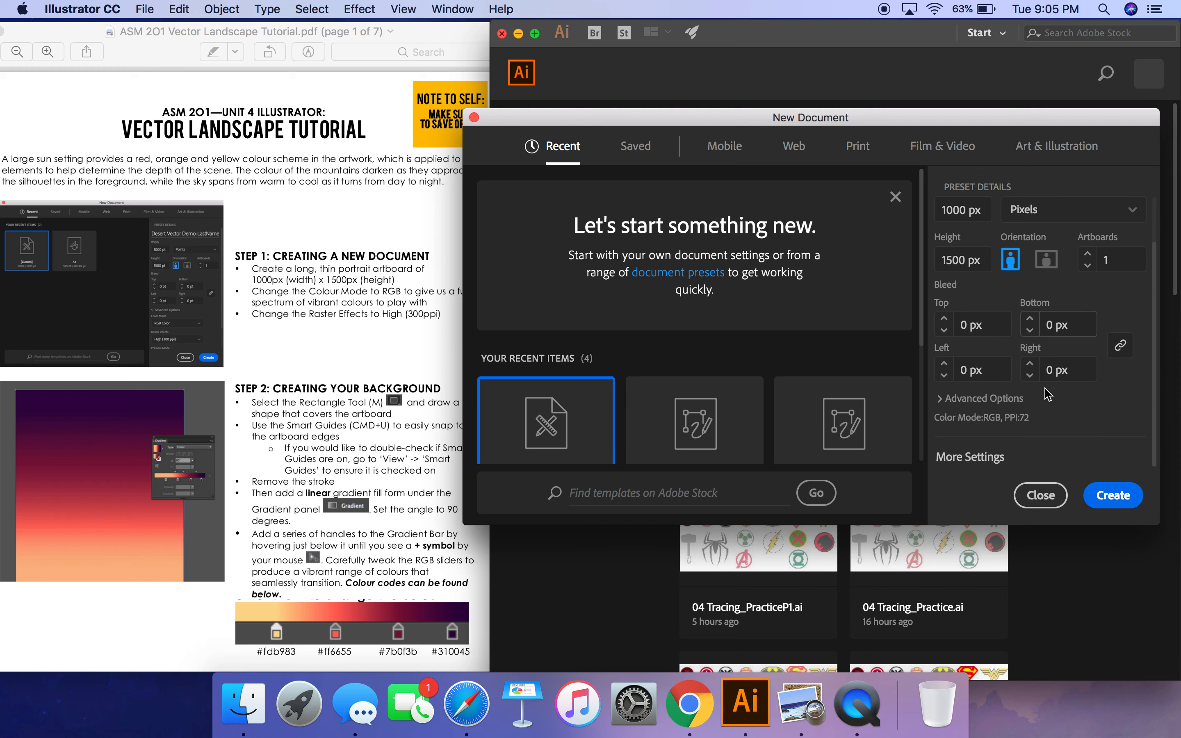
{"action": "left_click", "coordinate": [940, 398]}
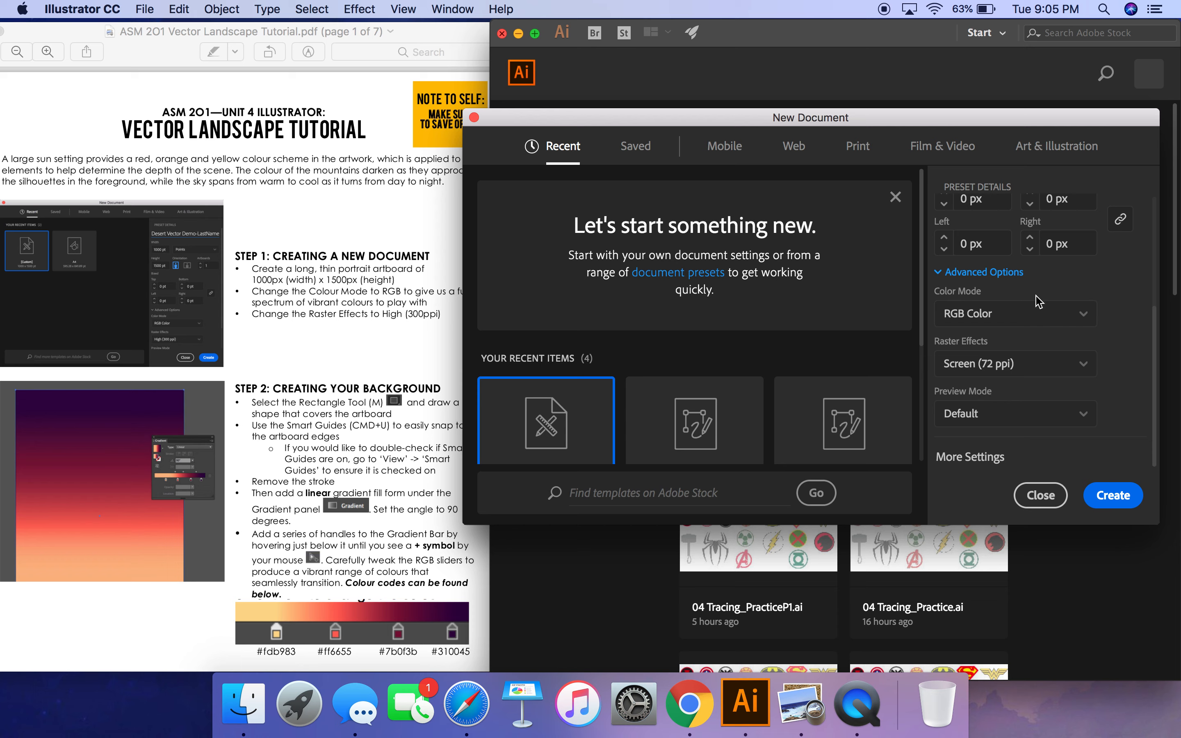
{"action": "left_click", "coordinate": [1054, 363]}
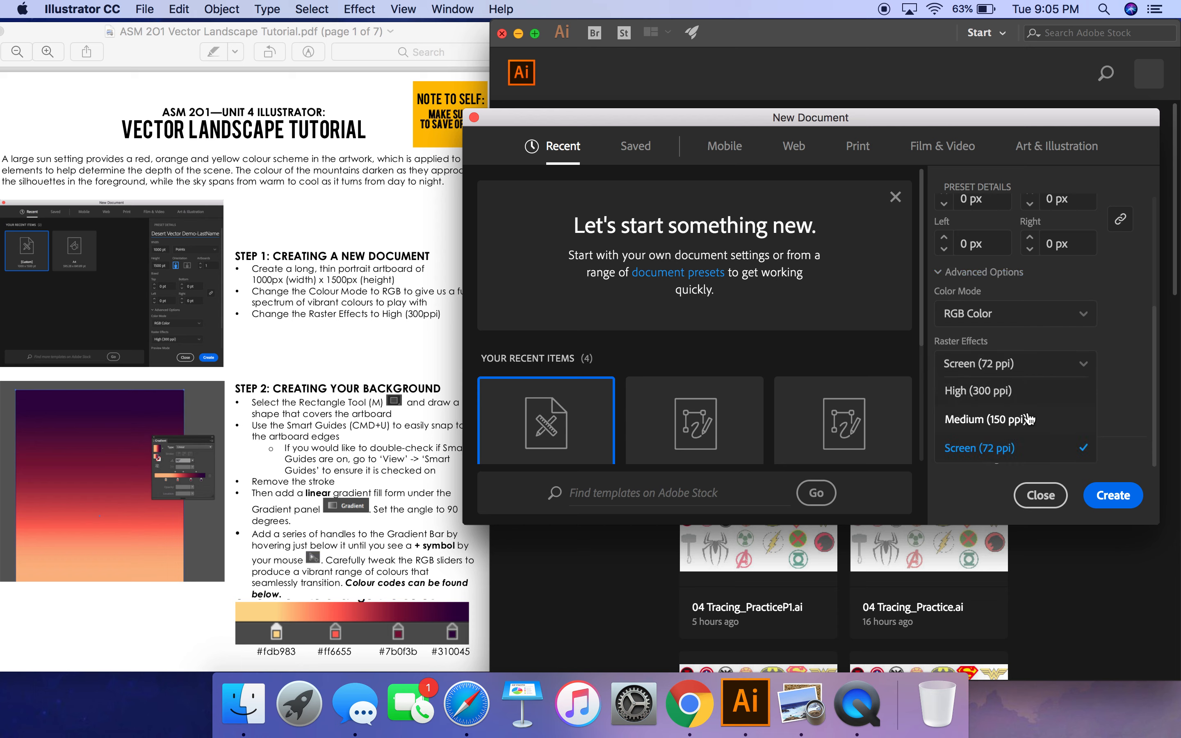
{"action": "left_click", "coordinate": [1037, 394]}
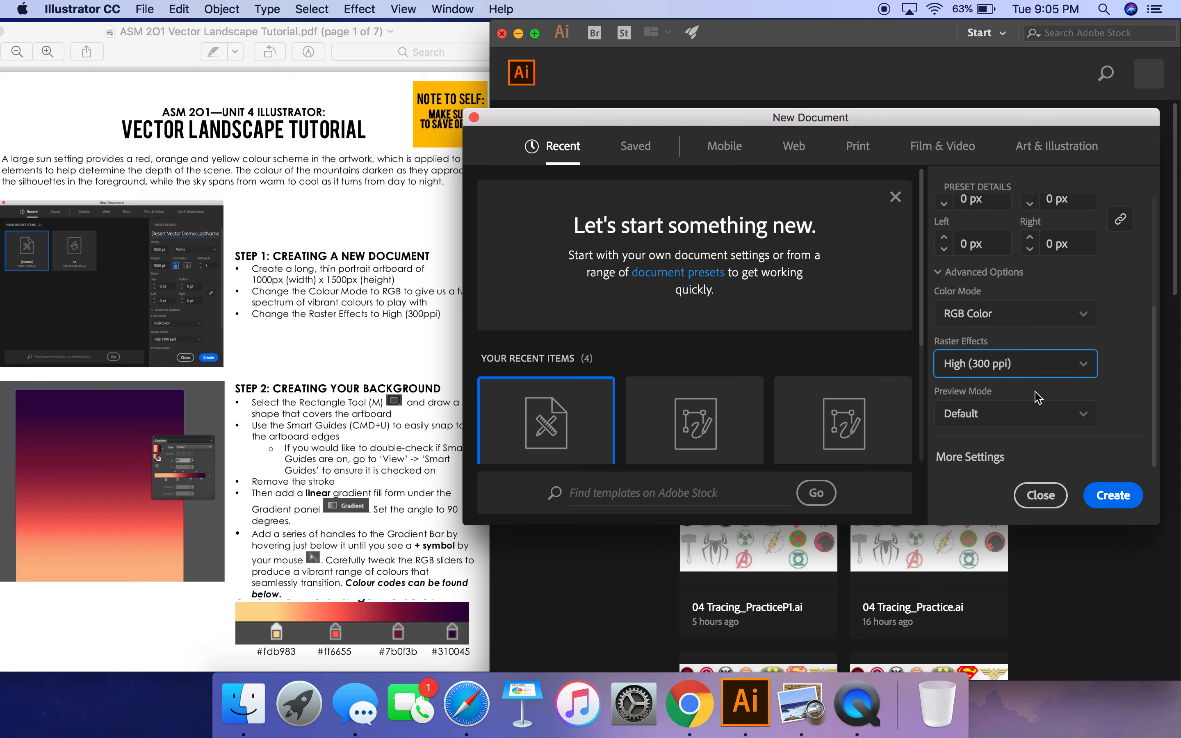
{"action": "left_click", "coordinate": [1115, 496]}
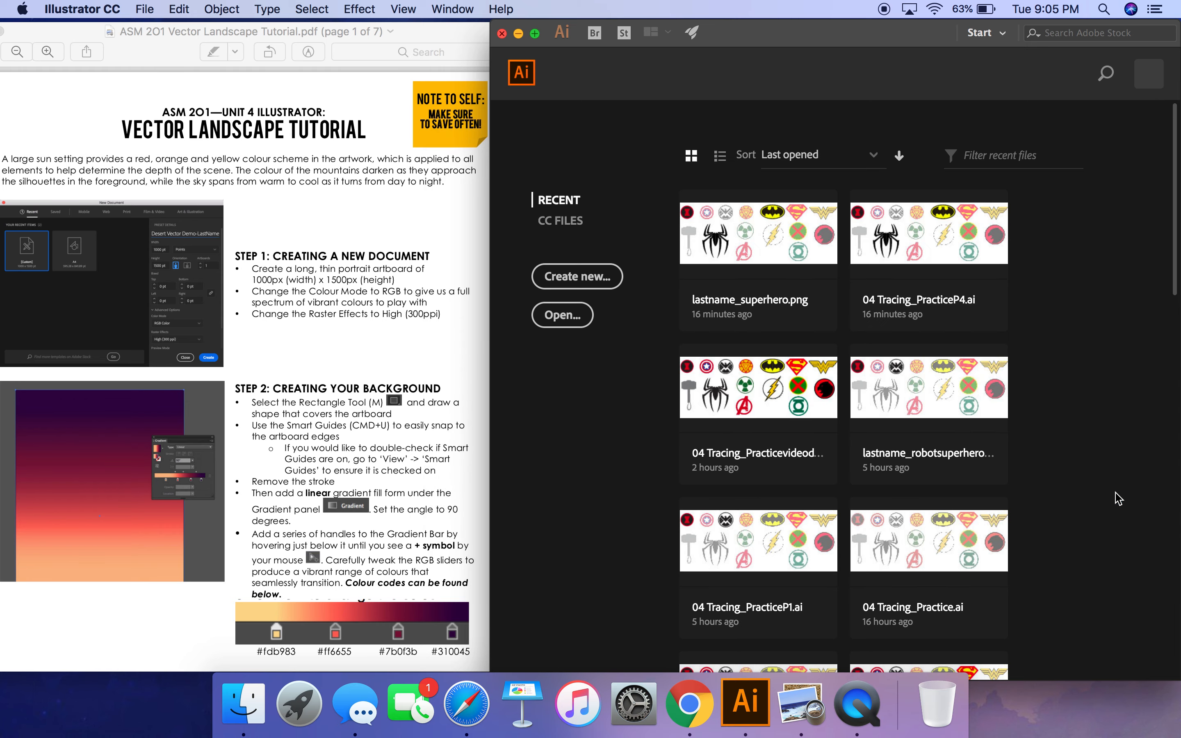
Collapse the Layers panel and move the floating toolbox off the tutorial to beside the artboard
{"action": "scroll", "coordinate": [394, 374], "scroll_direction": "down", "scroll_amount": 5}
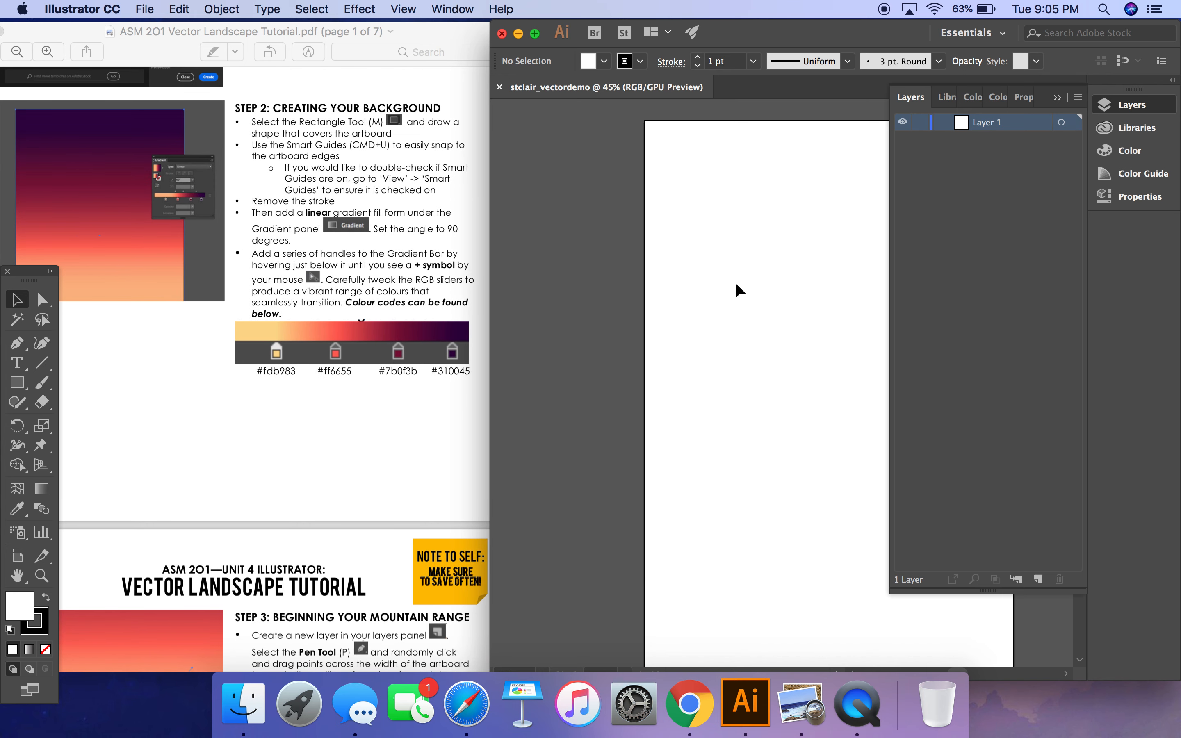
{"action": "left_click", "coordinate": [1132, 108]}
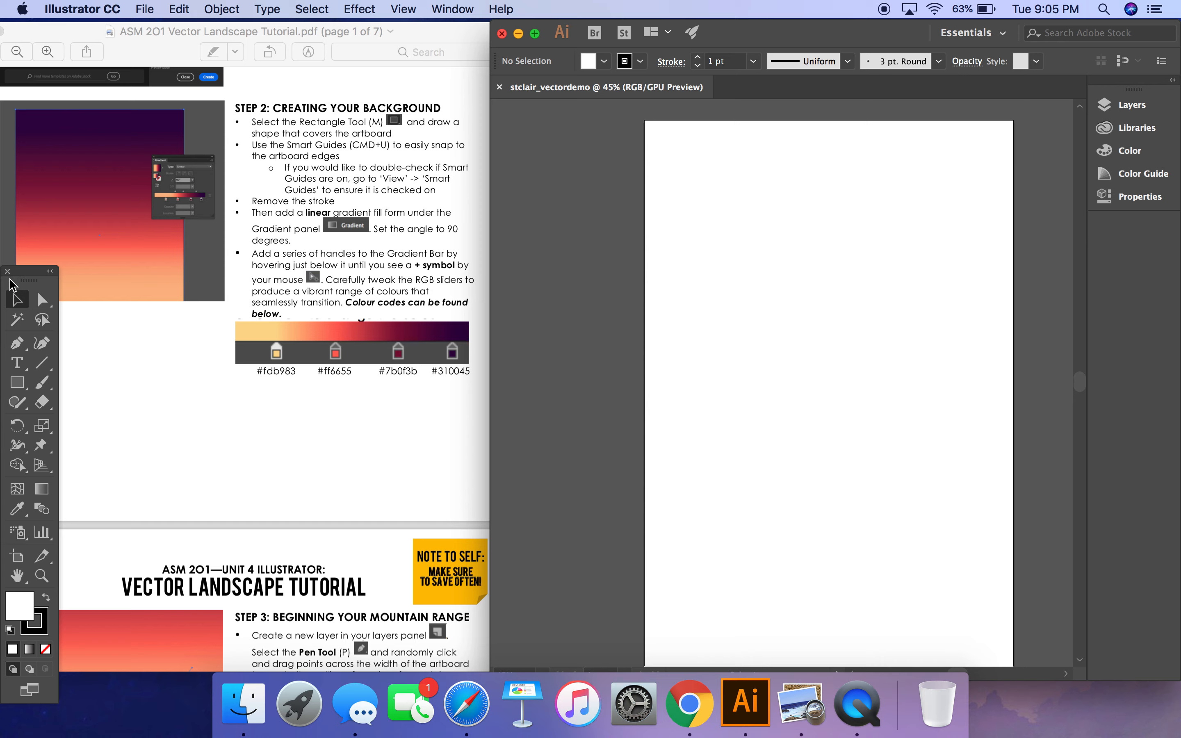
{"action": "left_click_drag", "start_coordinate": [23, 276], "coordinate": [519, 111]}
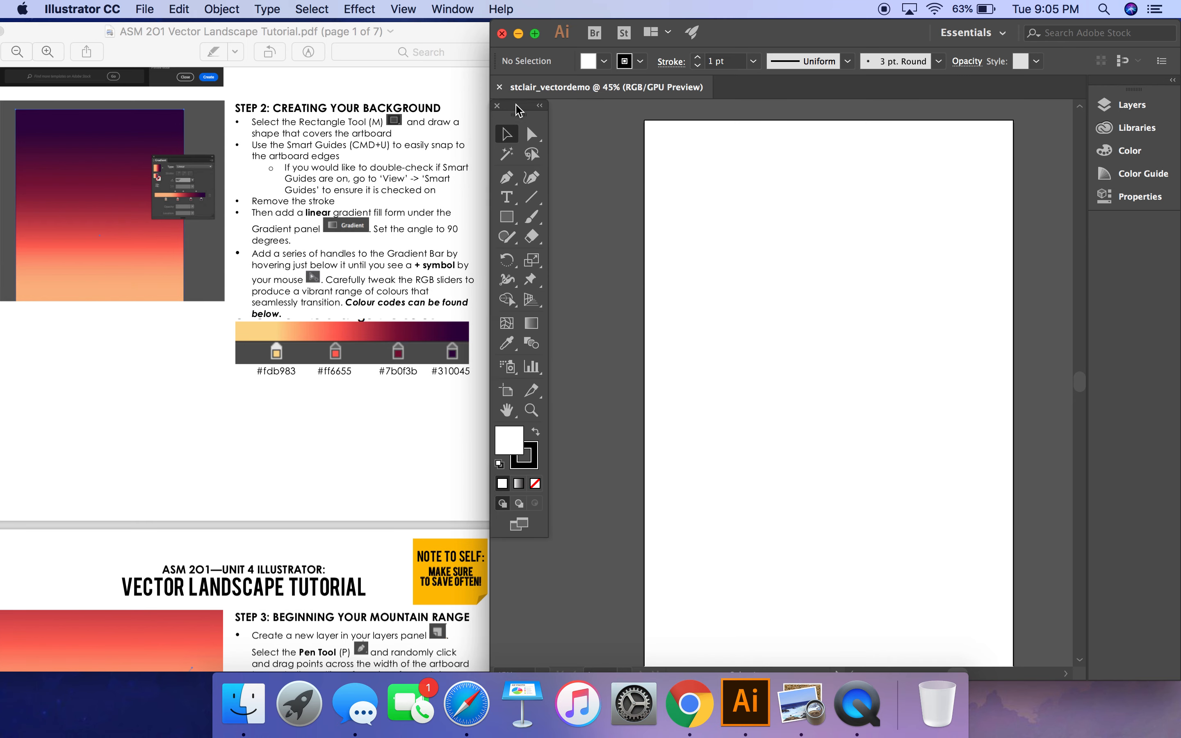
Draw a rectangle that covers the whole artboard, snapping to its corners
{"action": "left_click", "coordinate": [507, 216]}
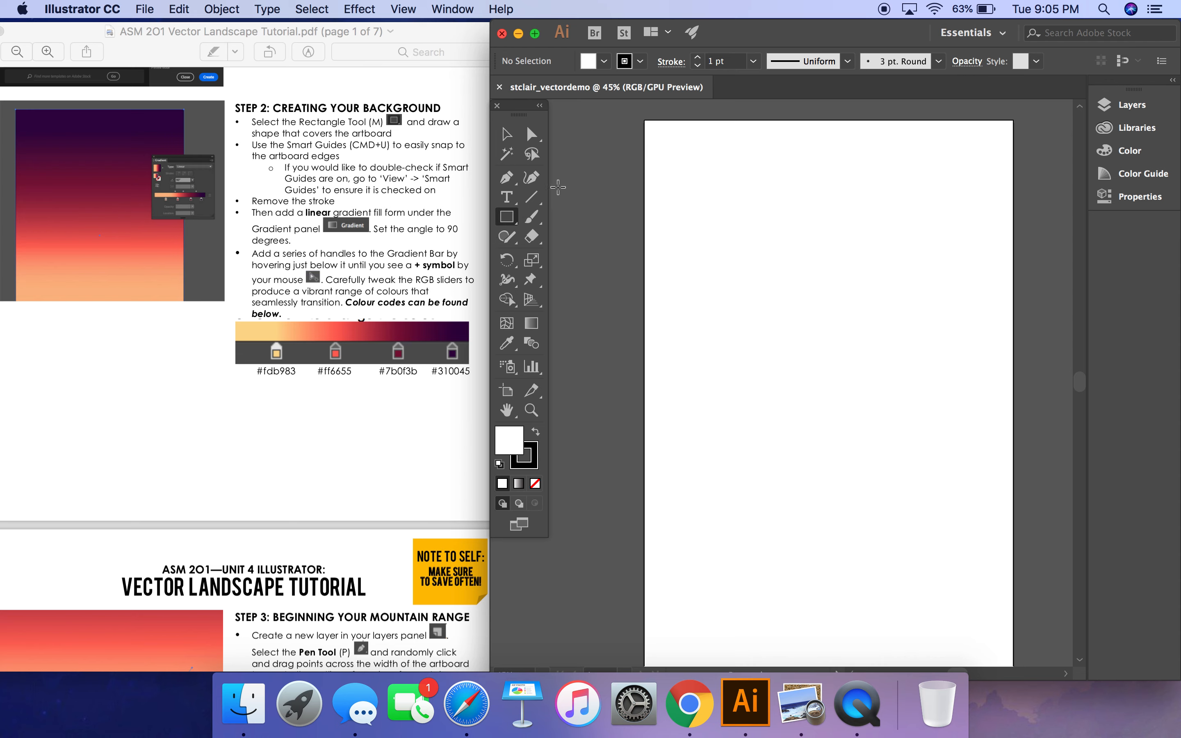
{"action": "scroll", "coordinate": [627, 146], "scroll_direction": "down", "scroll_amount": 1}
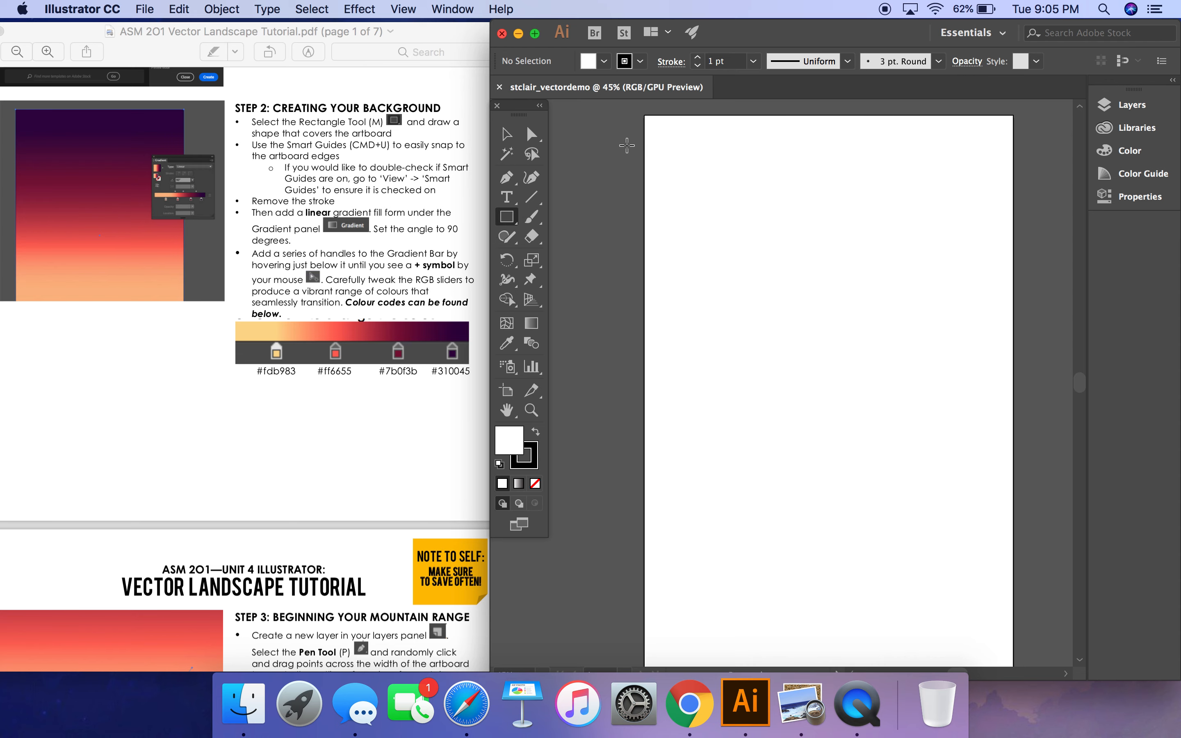
{"action": "scroll", "coordinate": [627, 146], "scroll_direction": "down", "scroll_amount": 2}
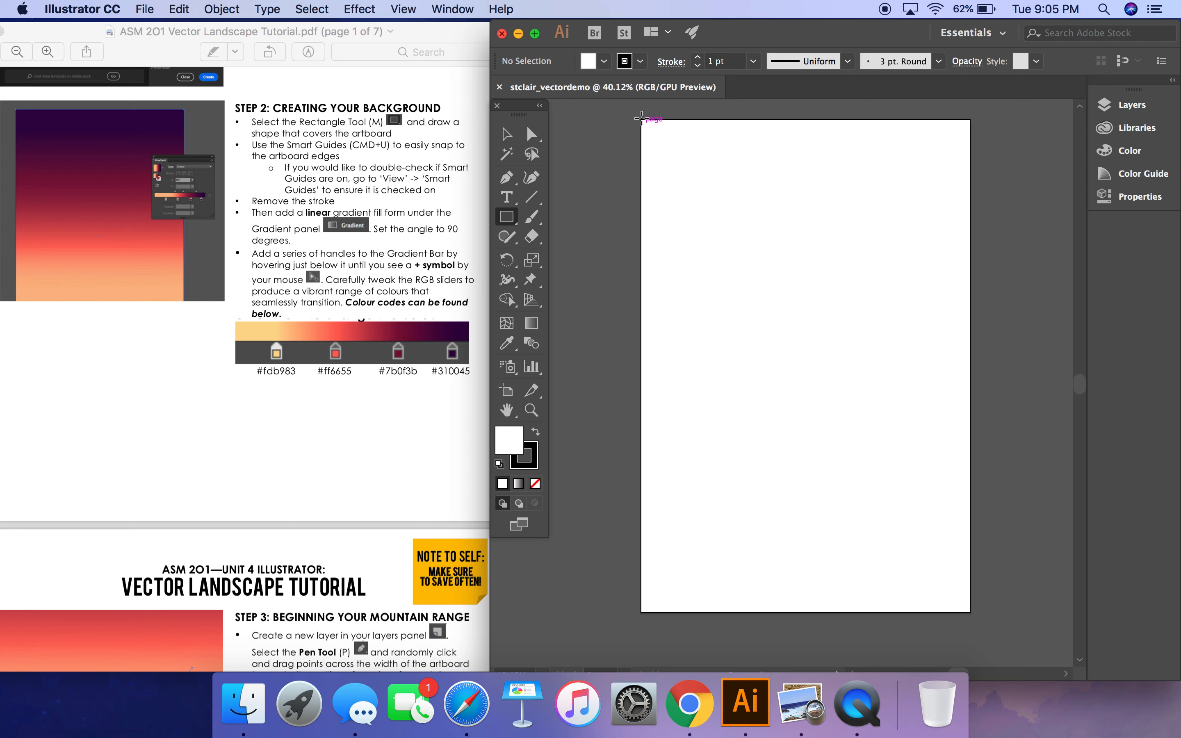
{"action": "mouse_move", "coordinate": [641, 118]}
{"action": "left_mouse_down"}
{"action": "mouse_move", "coordinate": [846, 504]}
{"action": "mouse_move", "coordinate": [970, 612]}
{"action": "left_mouse_up"}
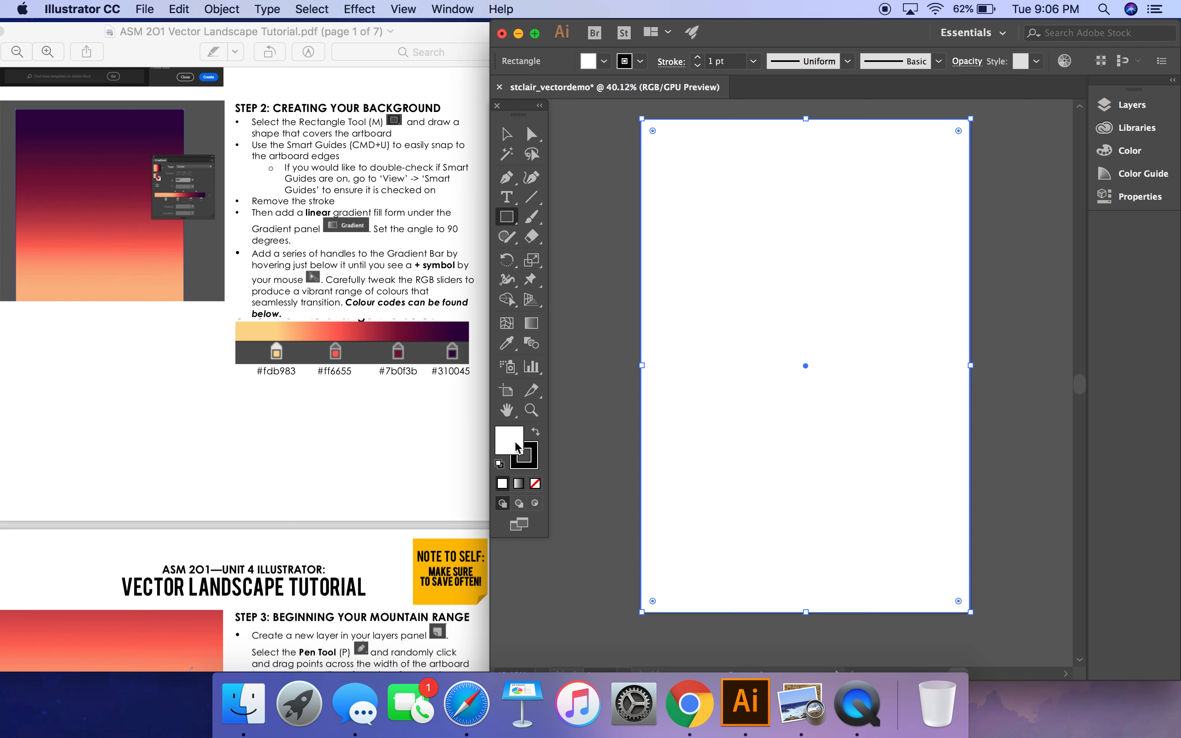
Remove the stroke from the background rectangle
{"action": "left_click", "coordinate": [537, 469]}
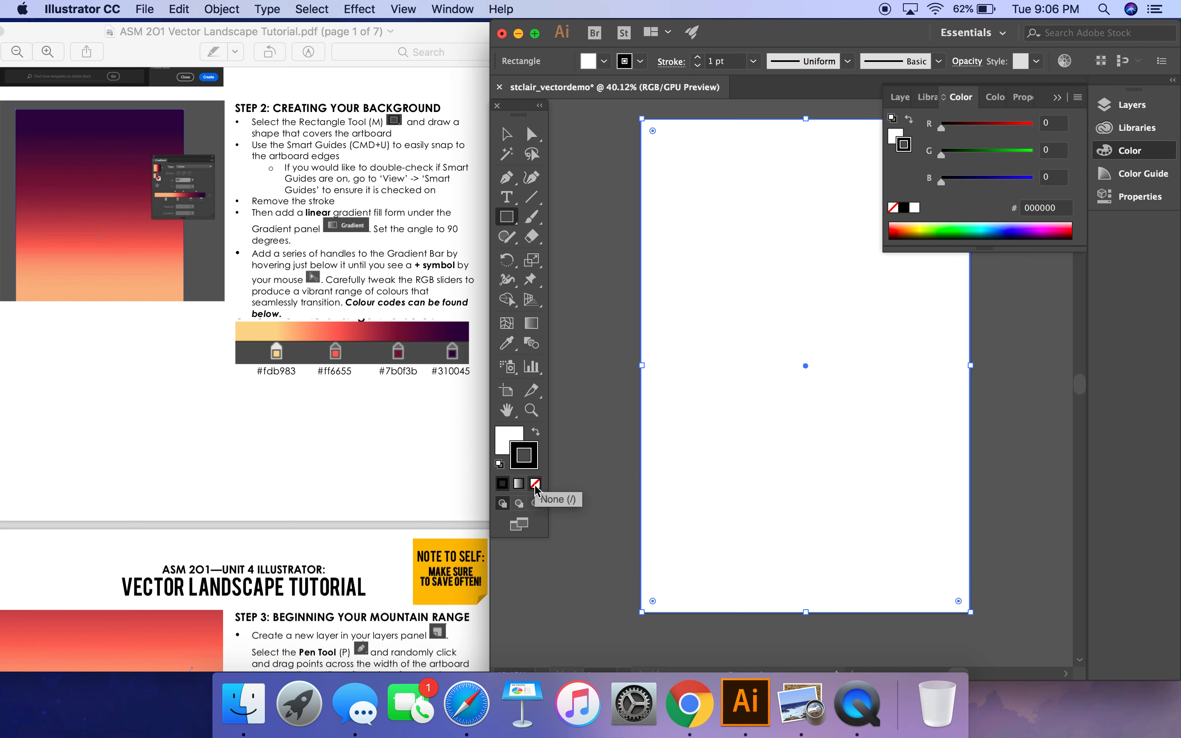
{"action": "left_click", "coordinate": [536, 484]}
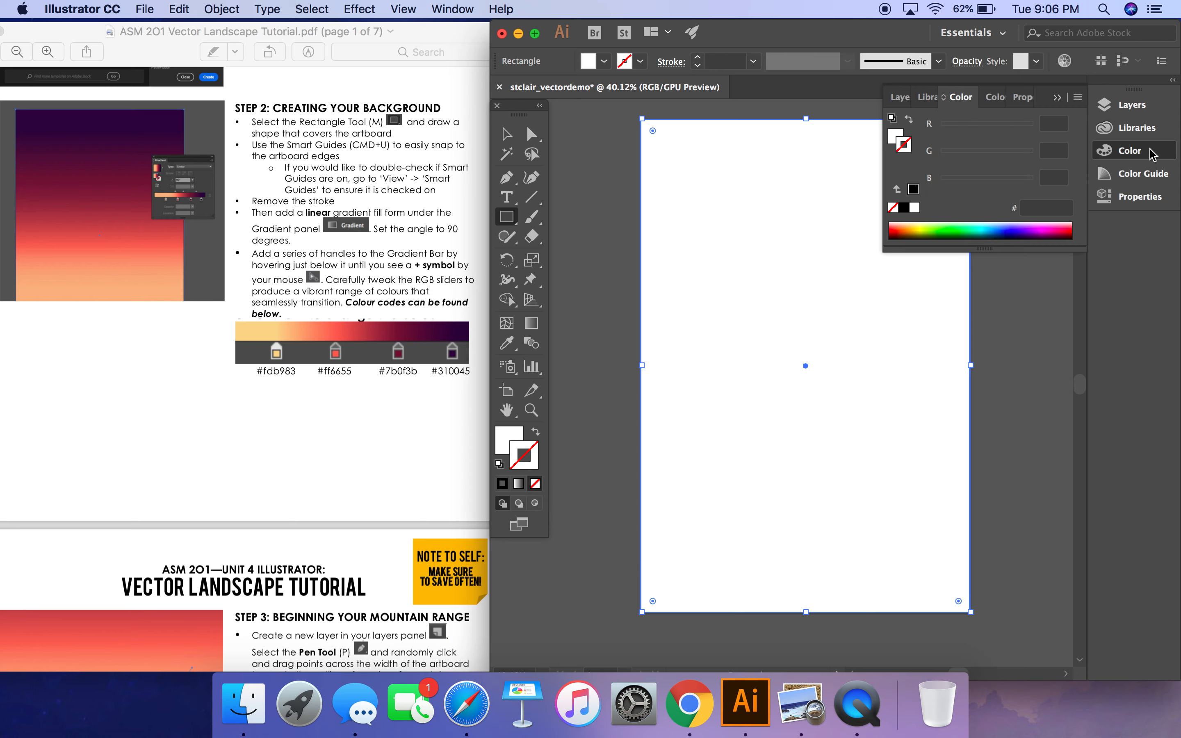
{"action": "left_click", "coordinate": [1130, 156]}
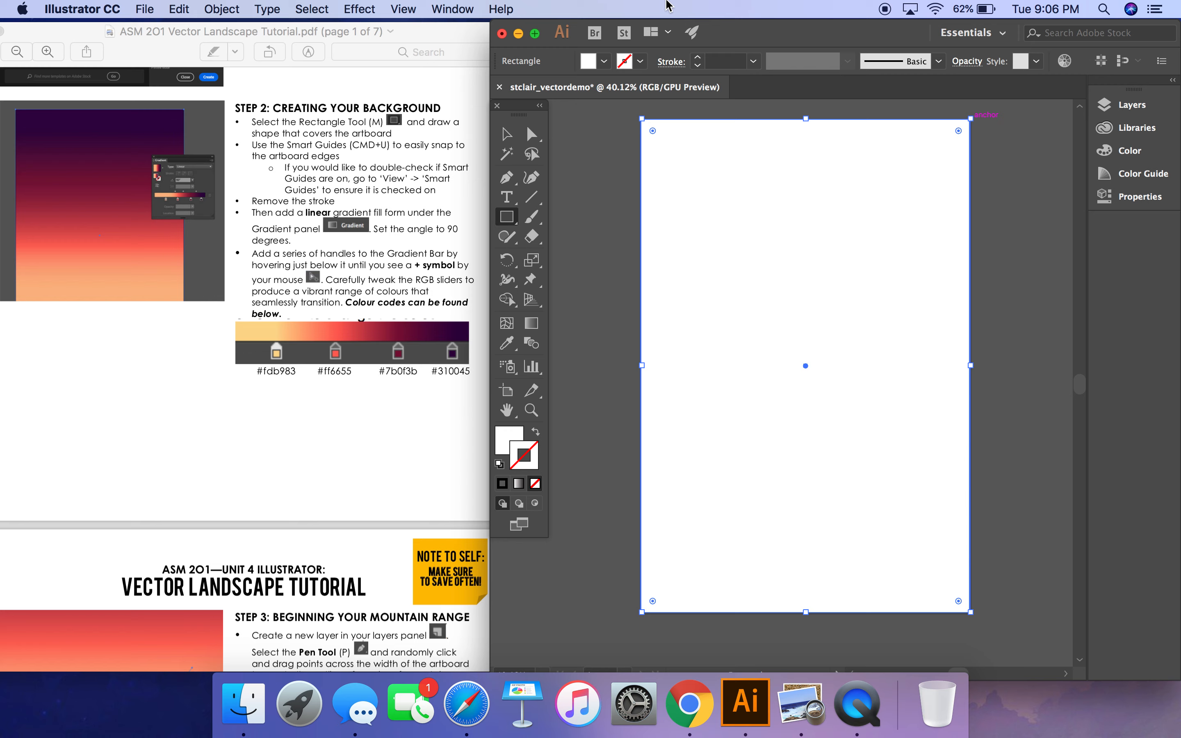
Show the Gradient panel and dock it below the Properties panel
{"action": "left_click", "coordinate": [468, 10]}
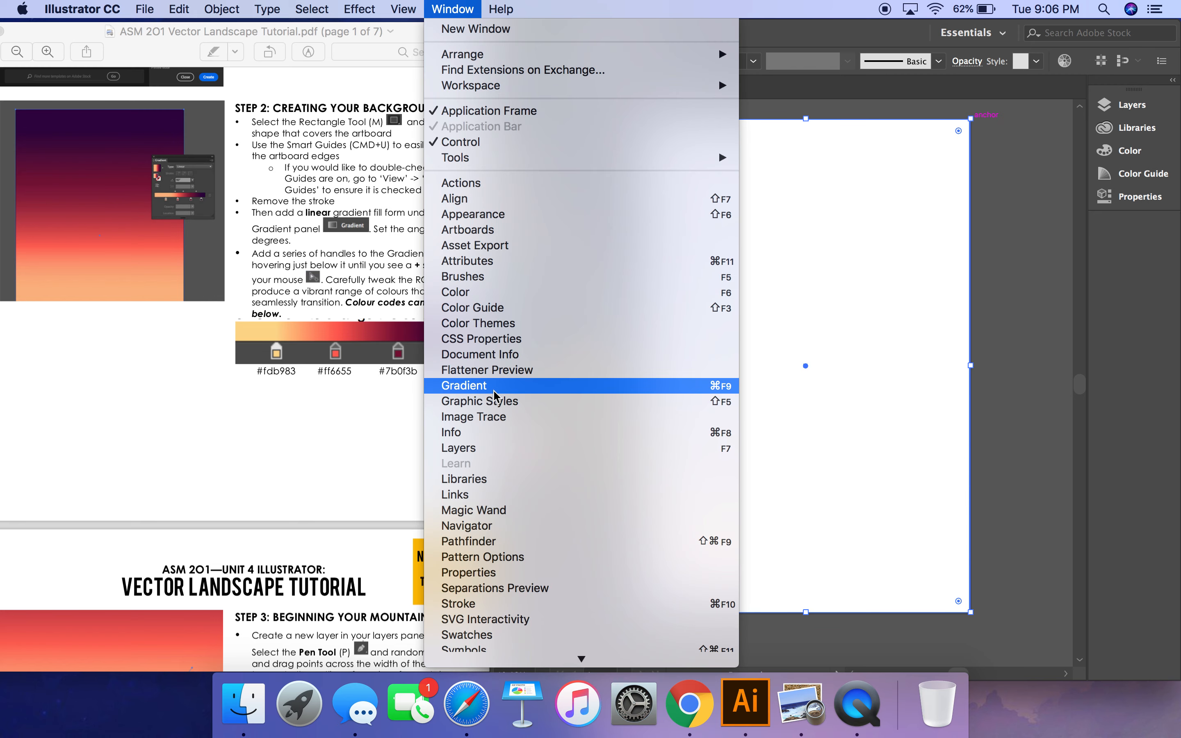
{"action": "scroll", "coordinate": [493, 390], "scroll_direction": "down", "scroll_amount": 3}
{"action": "left_click", "coordinate": [527, 277]}
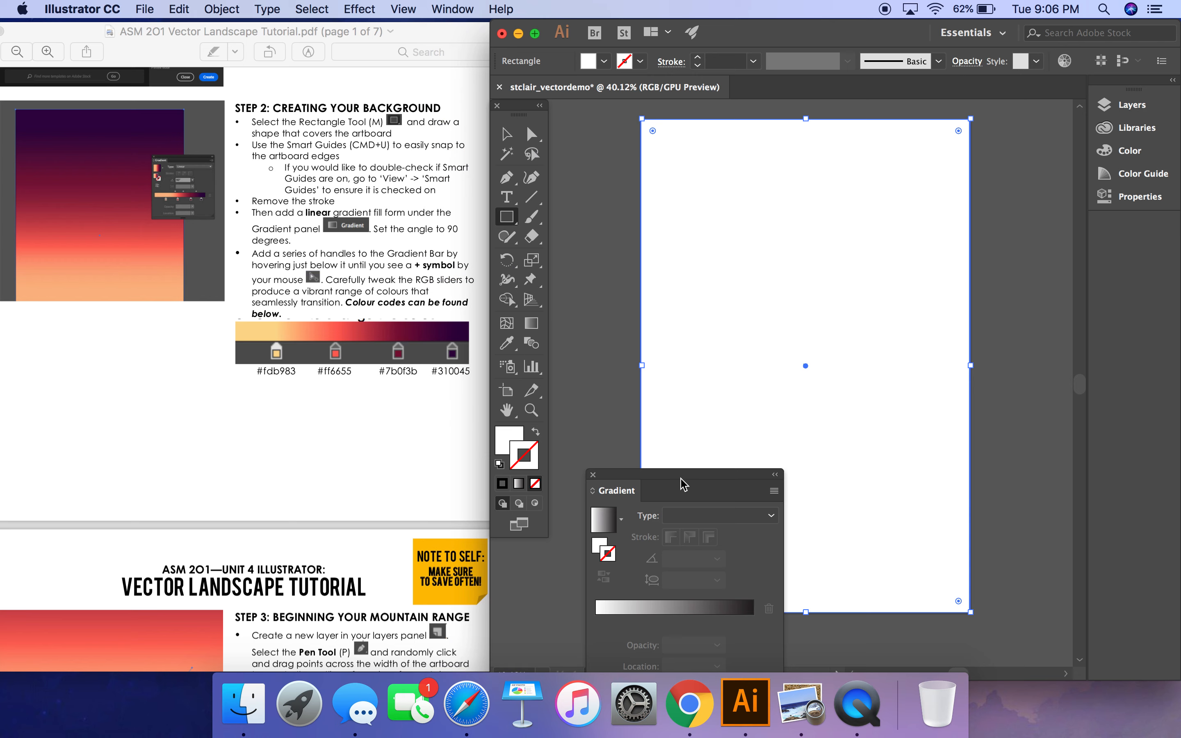
{"action": "left_click_drag", "start_coordinate": [680, 482], "coordinate": [1131, 214]}
Apply the white-to-black linear gradient as the background rectangle's fill
{"action": "left_click", "coordinate": [1136, 230]}
{"action": "left_click", "coordinate": [505, 437]}
{"action": "left_click", "coordinate": [900, 251]}
{"action": "left_click", "coordinate": [1129, 150]}
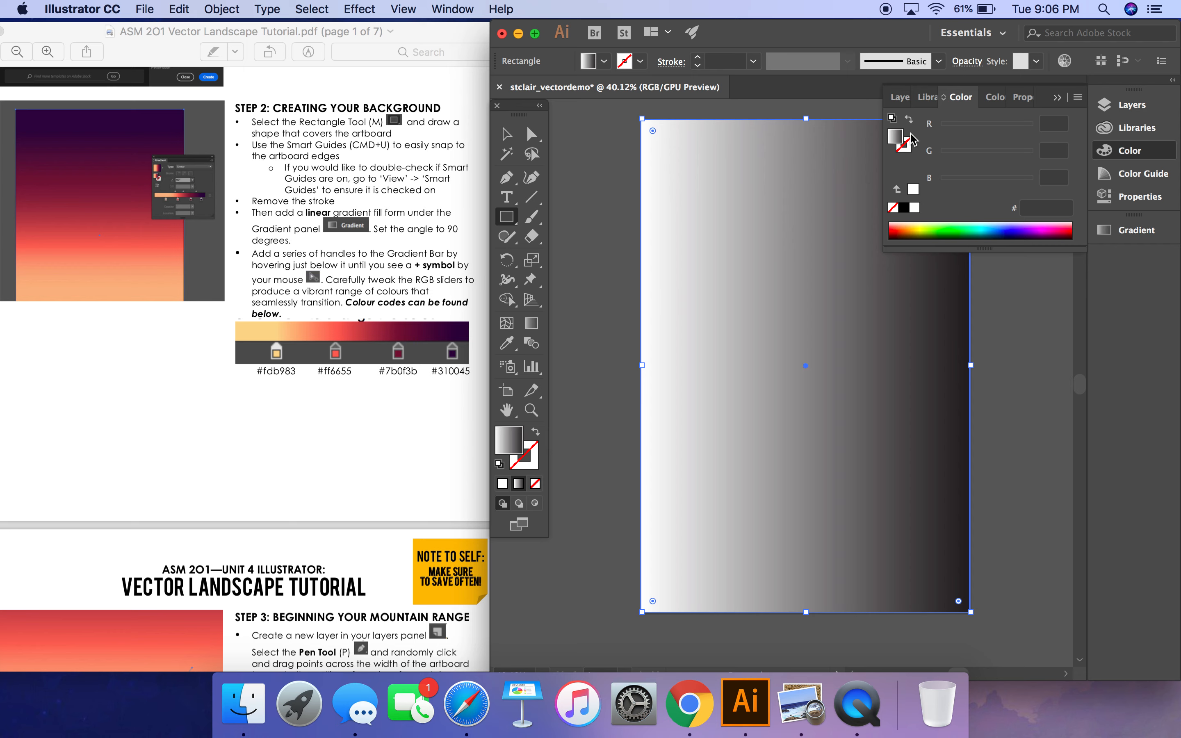
{"action": "left_click", "coordinate": [1132, 230]}
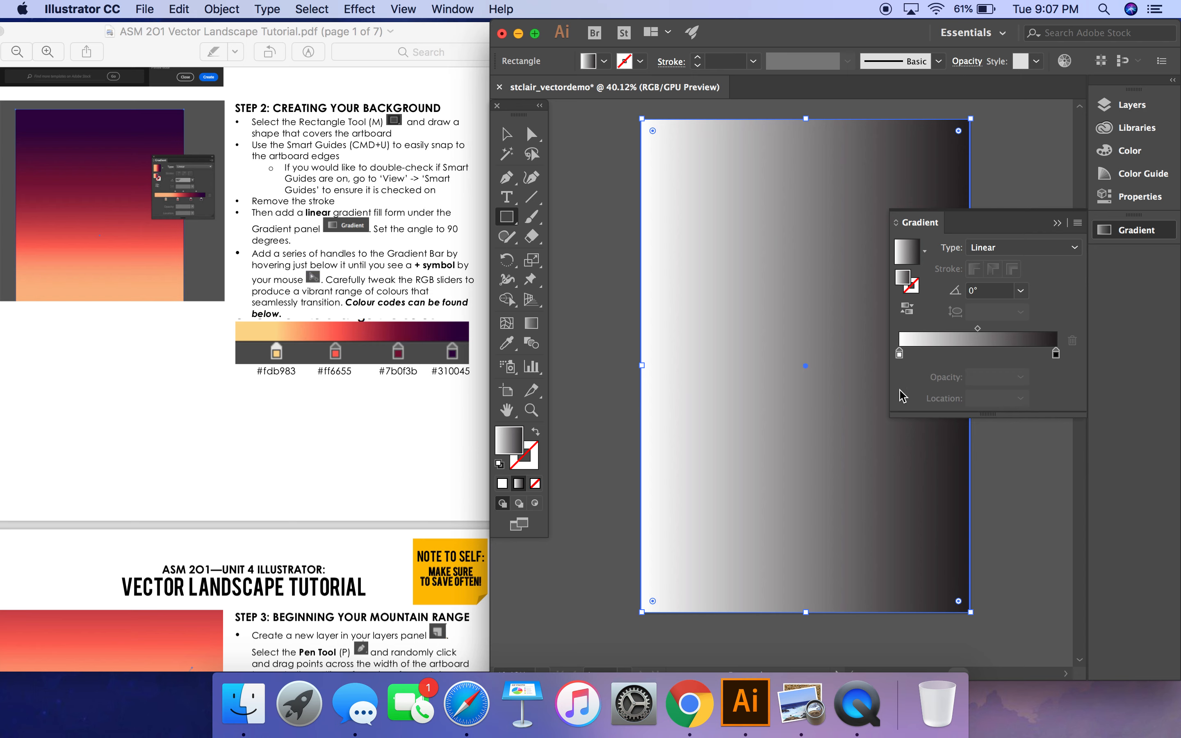
Try sliding the white and black stops along the gradient bar, then return them to its ends
{"action": "left_click_drag", "start_coordinate": [900, 355], "coordinate": [968, 358]}
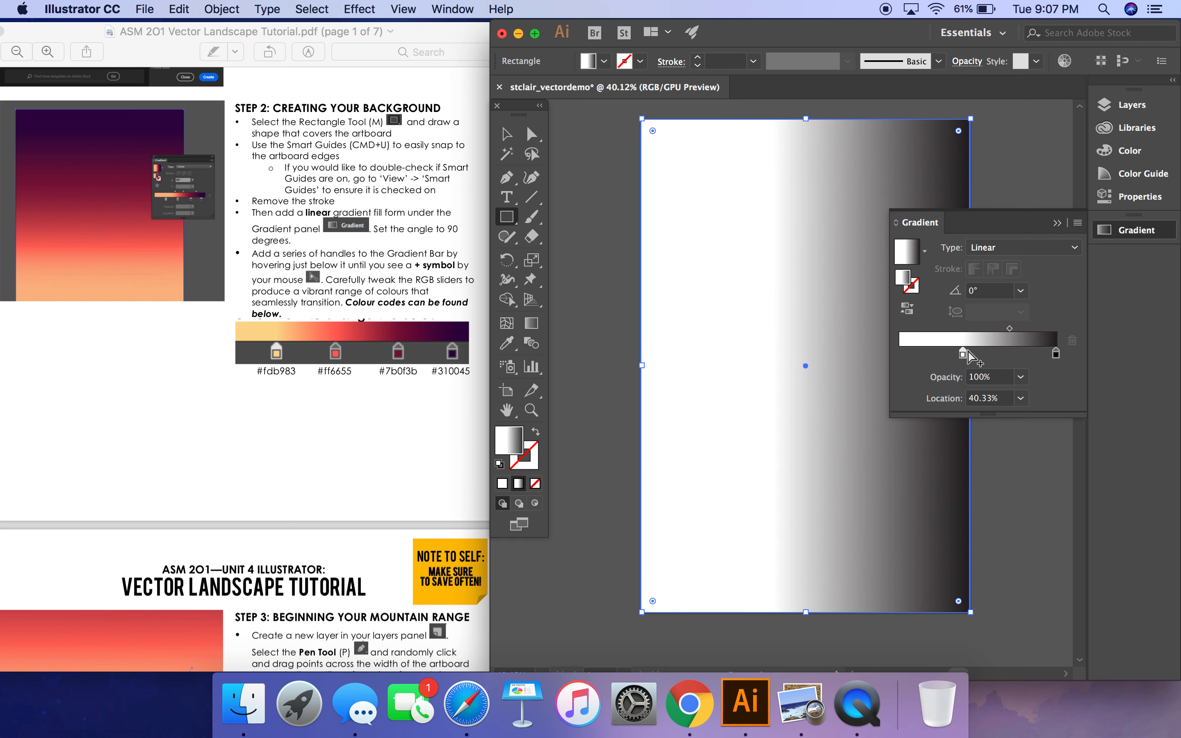
{"action": "left_click", "coordinate": [1056, 355]}
{"action": "left_click_drag", "start_coordinate": [1058, 359], "coordinate": [899, 353]}
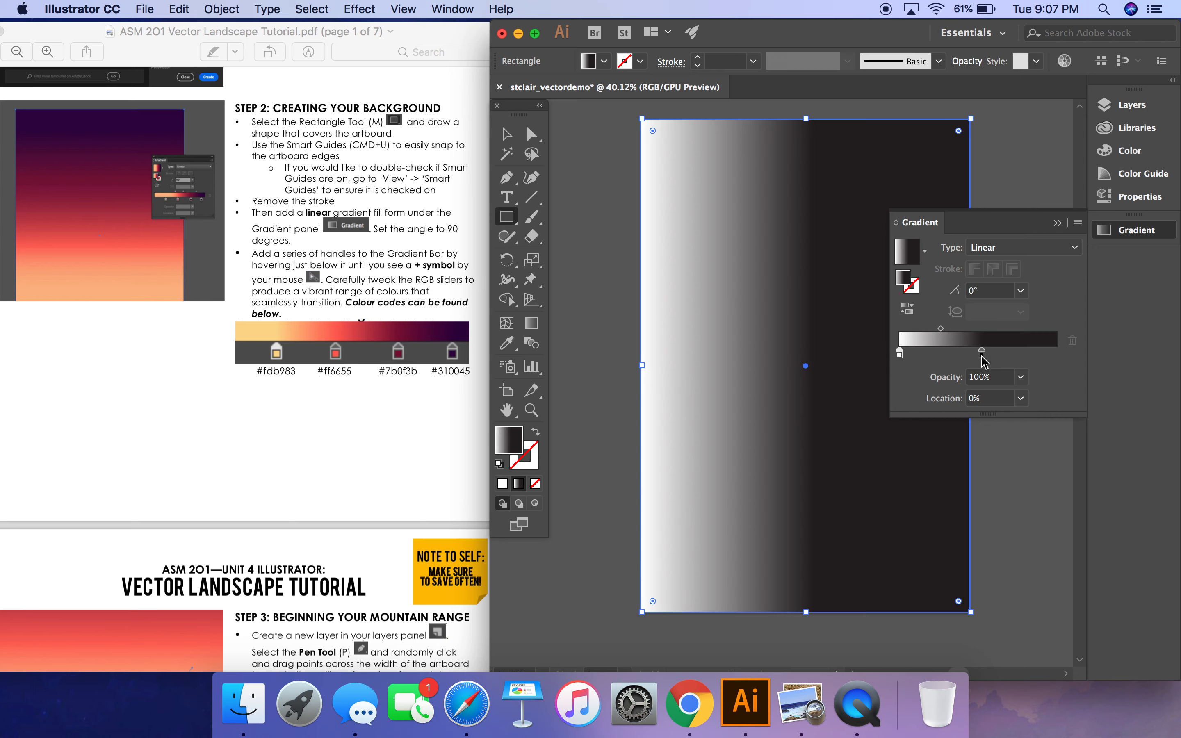
{"action": "left_click_drag", "start_coordinate": [981, 353], "coordinate": [1114, 353]}
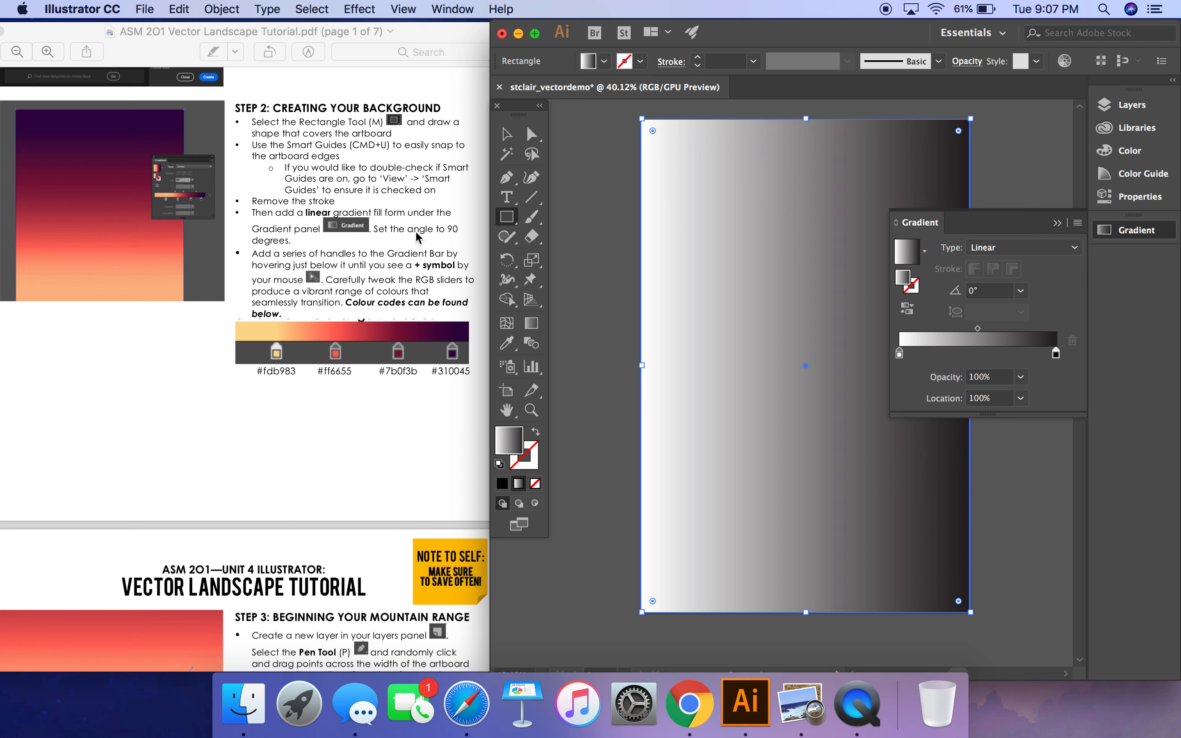
Set the gradient angle to 90° and add two evenly spaced colour stops between the end stops
{"action": "left_click", "coordinate": [979, 291]}
{"action": "type", "text": "90"}
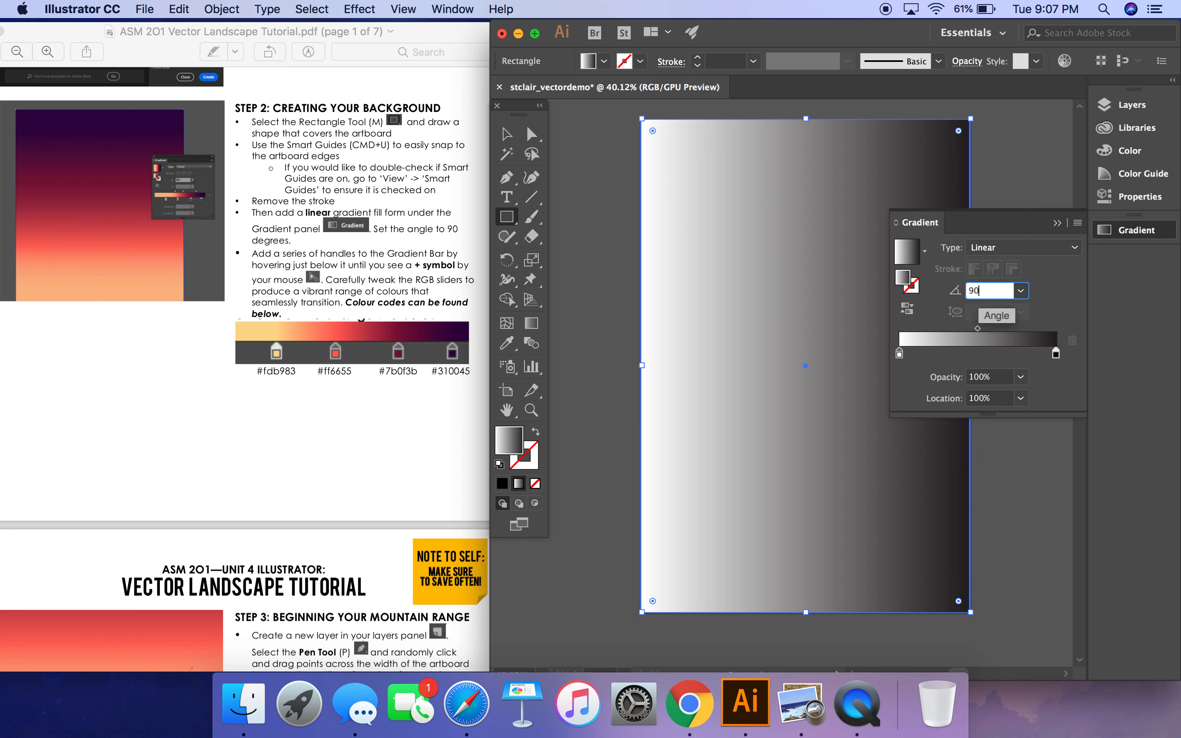
{"action": "key", "text": "Return"}
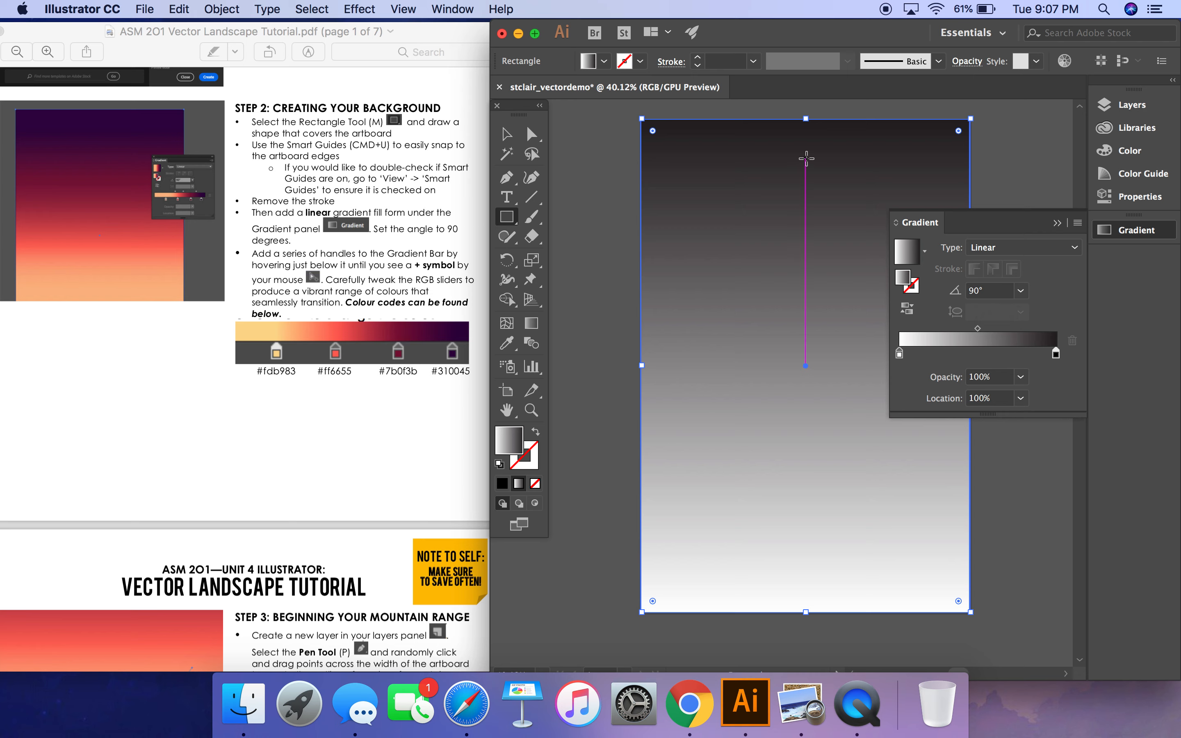
{"action": "left_click", "coordinate": [942, 354]}
{"action": "left_click", "coordinate": [1001, 353]}
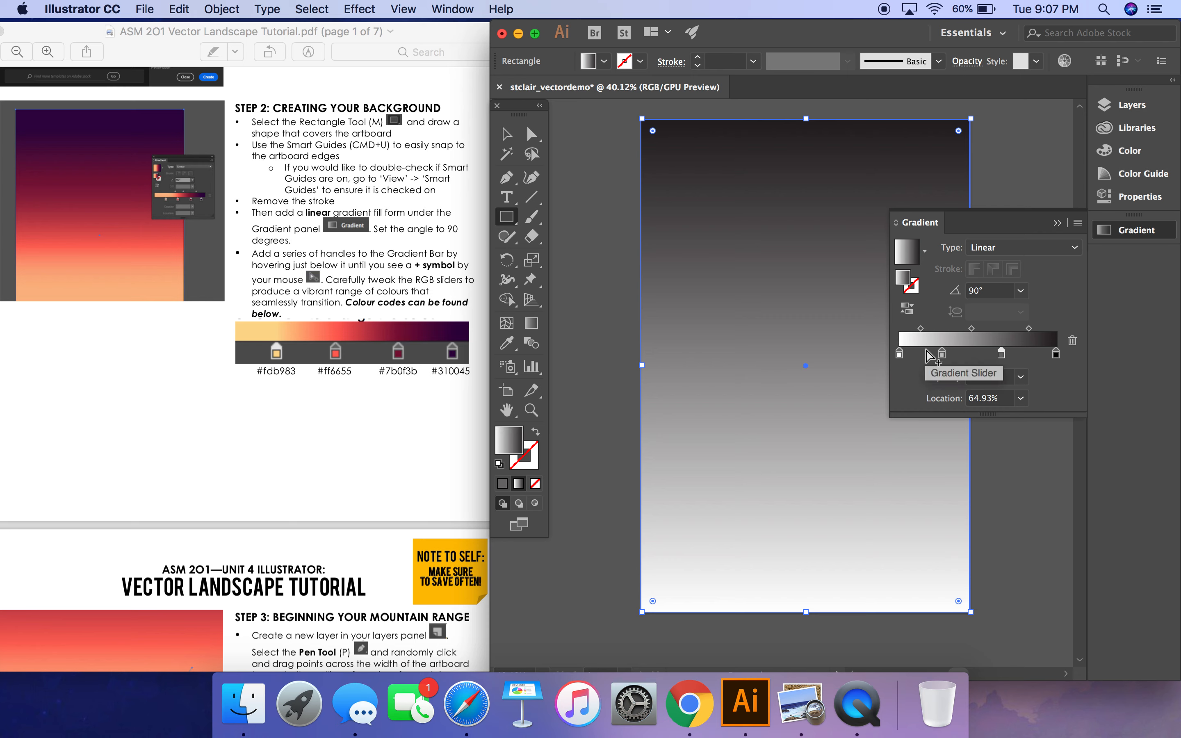
Switch the white end stop to RGB colour and set it to hex fdb983
{"action": "double_click", "coordinate": [899, 355]}
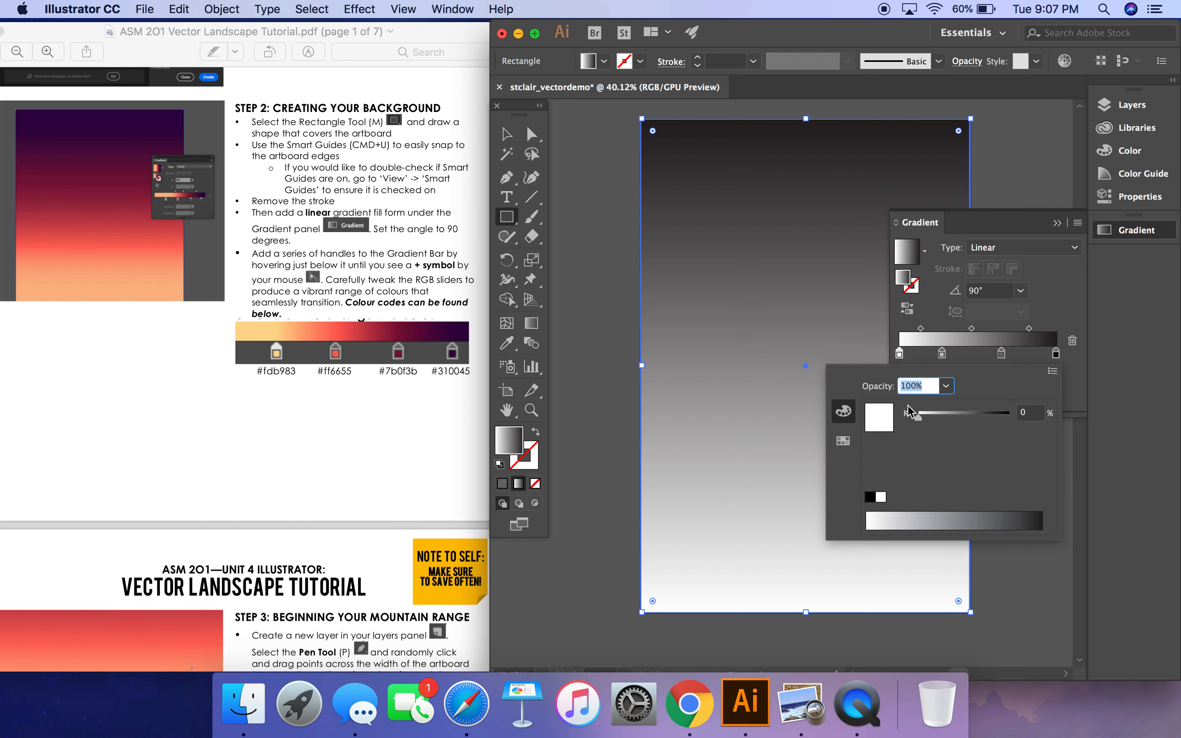
{"action": "left_click", "coordinate": [1052, 372]}
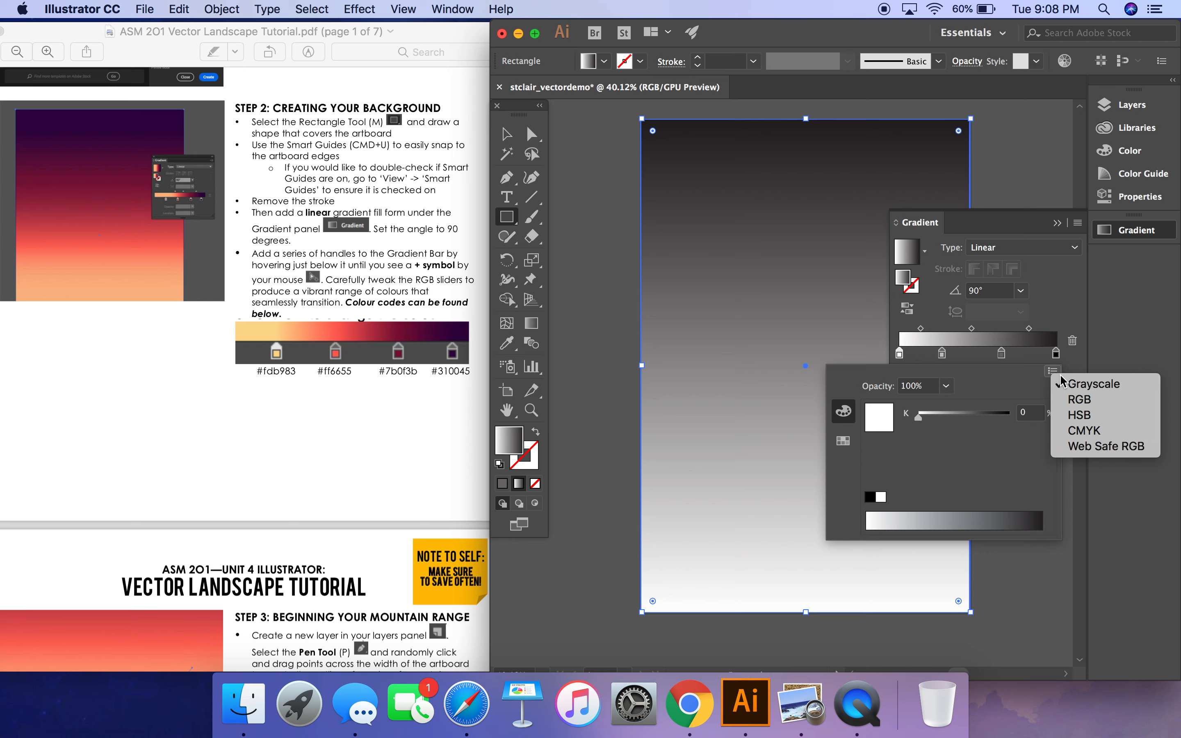
{"action": "left_click", "coordinate": [1086, 400]}
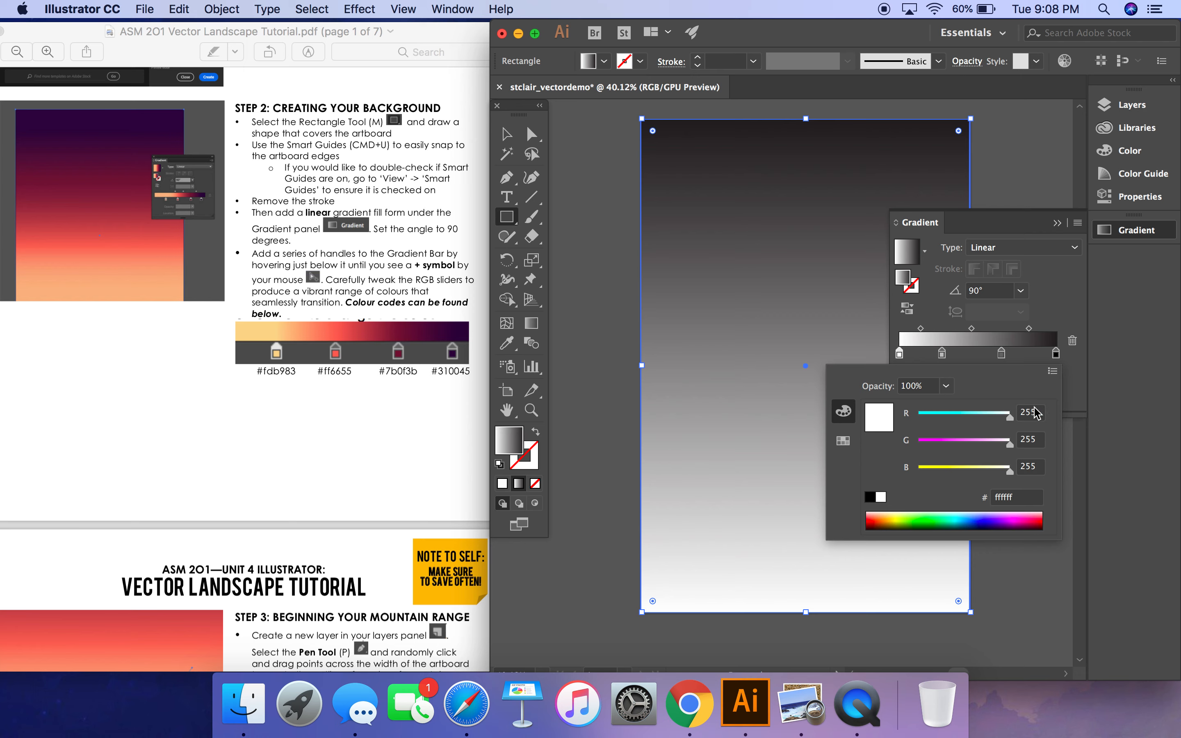
{"action": "double_click", "coordinate": [1003, 498]}
{"action": "type", "text": "fdb983"}
Set the second gradient stop's colour to hex ff6655
{"action": "double_click", "coordinate": [942, 353]}
{"action": "double_click", "coordinate": [1010, 498]}
{"action": "type", "text": "ff6655"}
Set the third gradient stop's colour to hex 7b0f3b, as listed in the tutorial PDF
{"action": "double_click", "coordinate": [400, 371]}
{"action": "double_click", "coordinate": [1002, 354]}
{"action": "double_click", "coordinate": [1012, 496]}
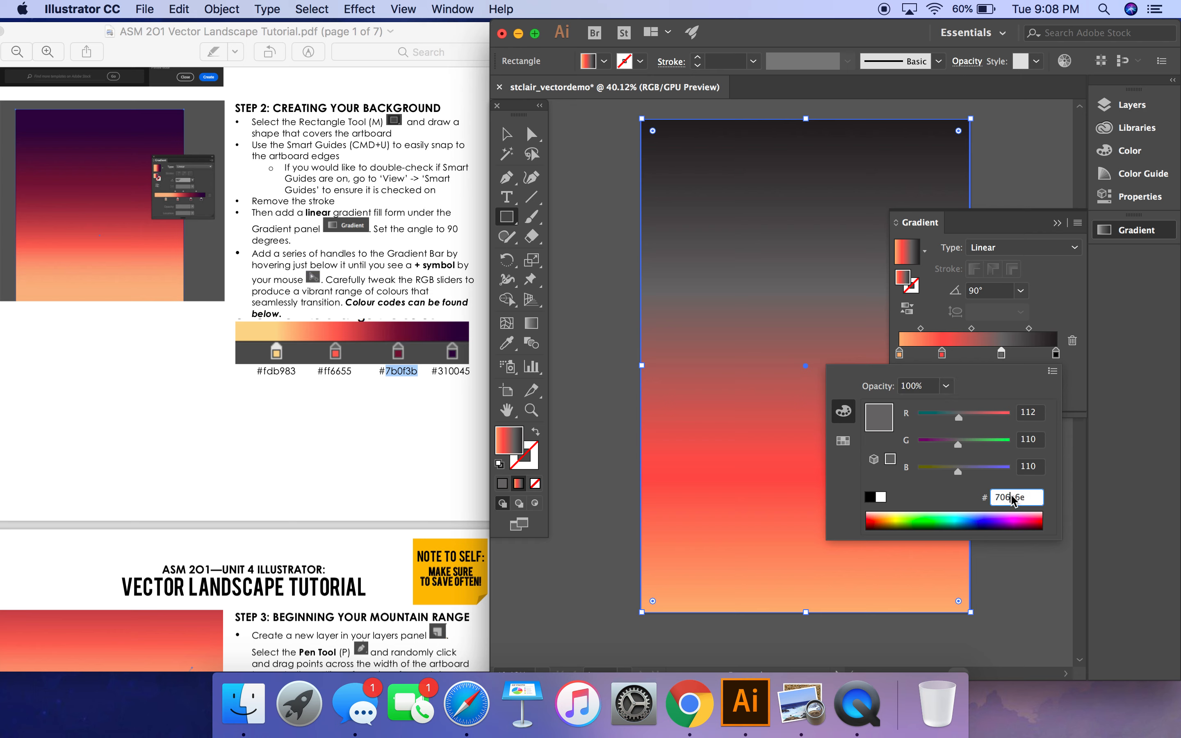
{"action": "type", "text": "7b0f3b"}
{"action": "key", "text": "Return"}
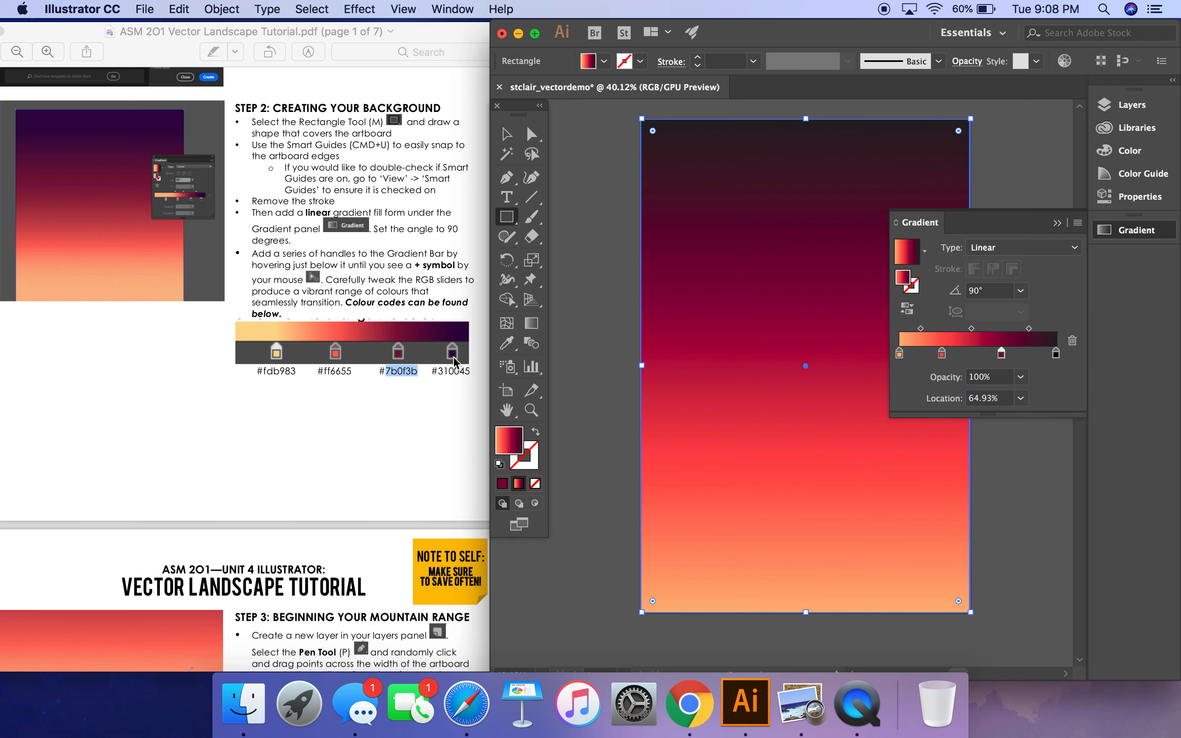
Copy the code 310045 from the tutorial PDF and apply it as the colour of the last gradient stop
{"action": "left_click", "coordinate": [454, 371]}
{"action": "double_click", "coordinate": [454, 370]}
{"action": "key", "text": "super+c"}
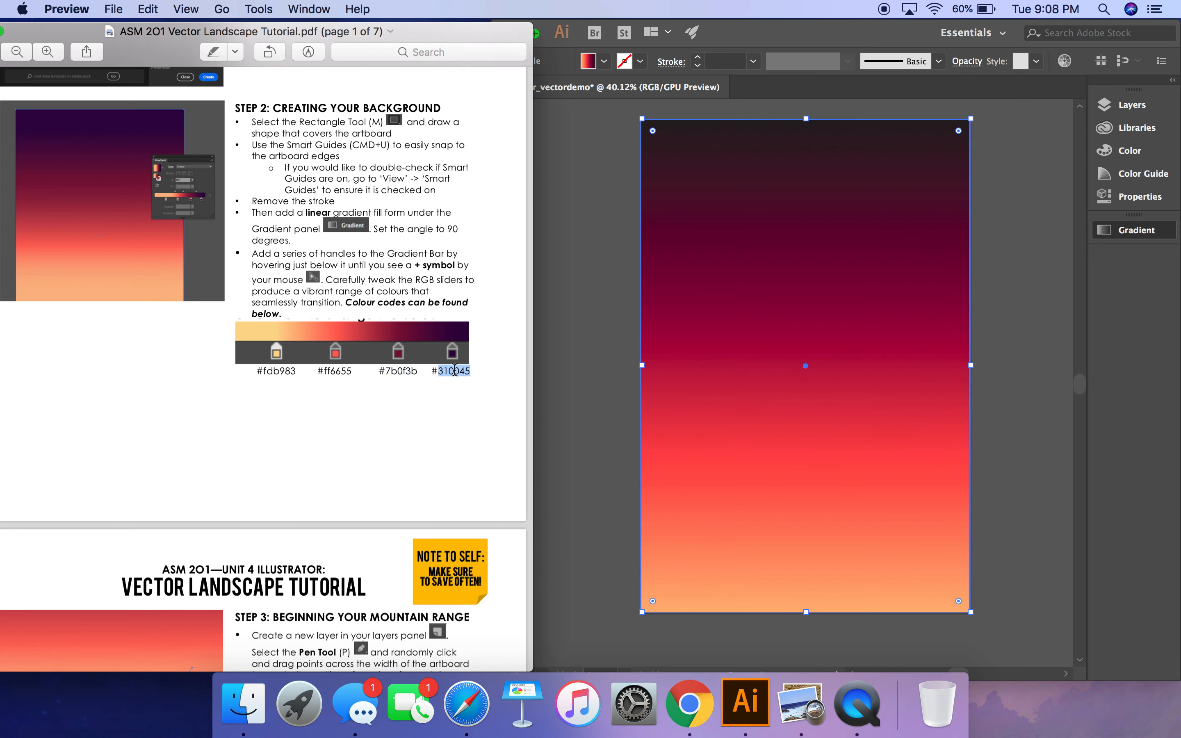
{"action": "left_click", "coordinate": [1137, 230]}
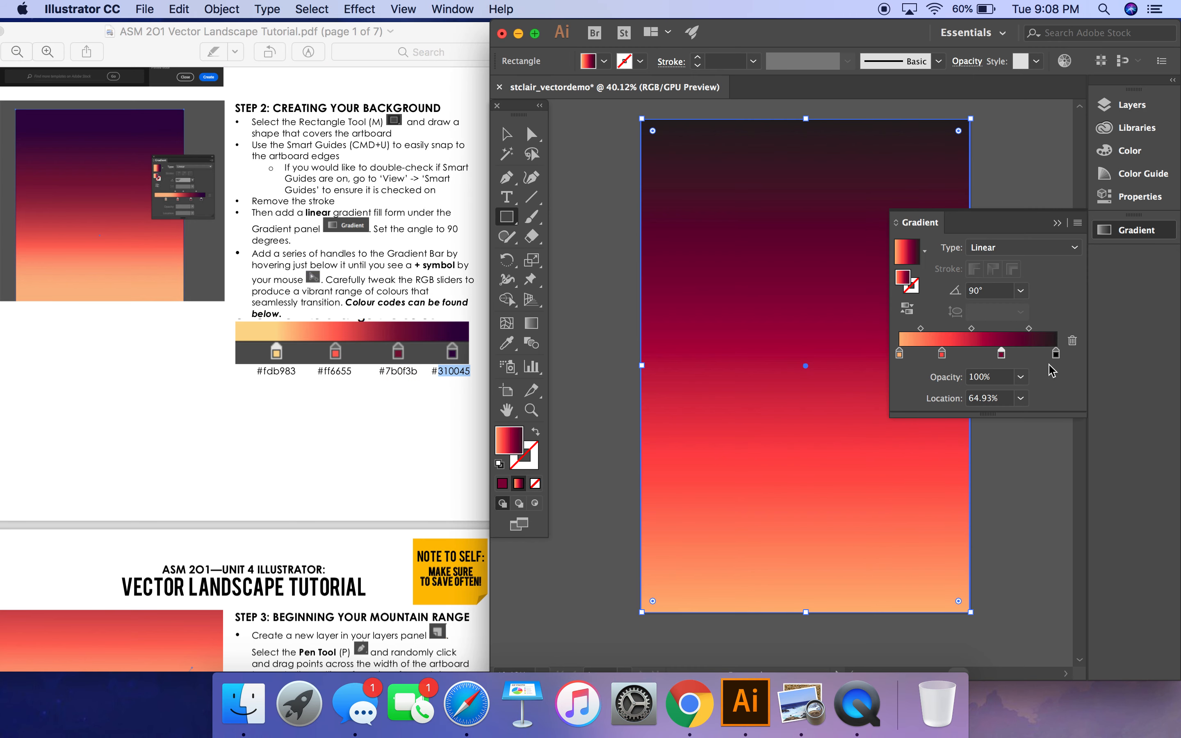
{"action": "left_click", "coordinate": [1055, 354]}
{"action": "double_click", "coordinate": [1055, 354]}
{"action": "left_click", "coordinate": [1015, 497]}
{"action": "key", "text": "super+v"}
{"action": "key", "text": "Return"}
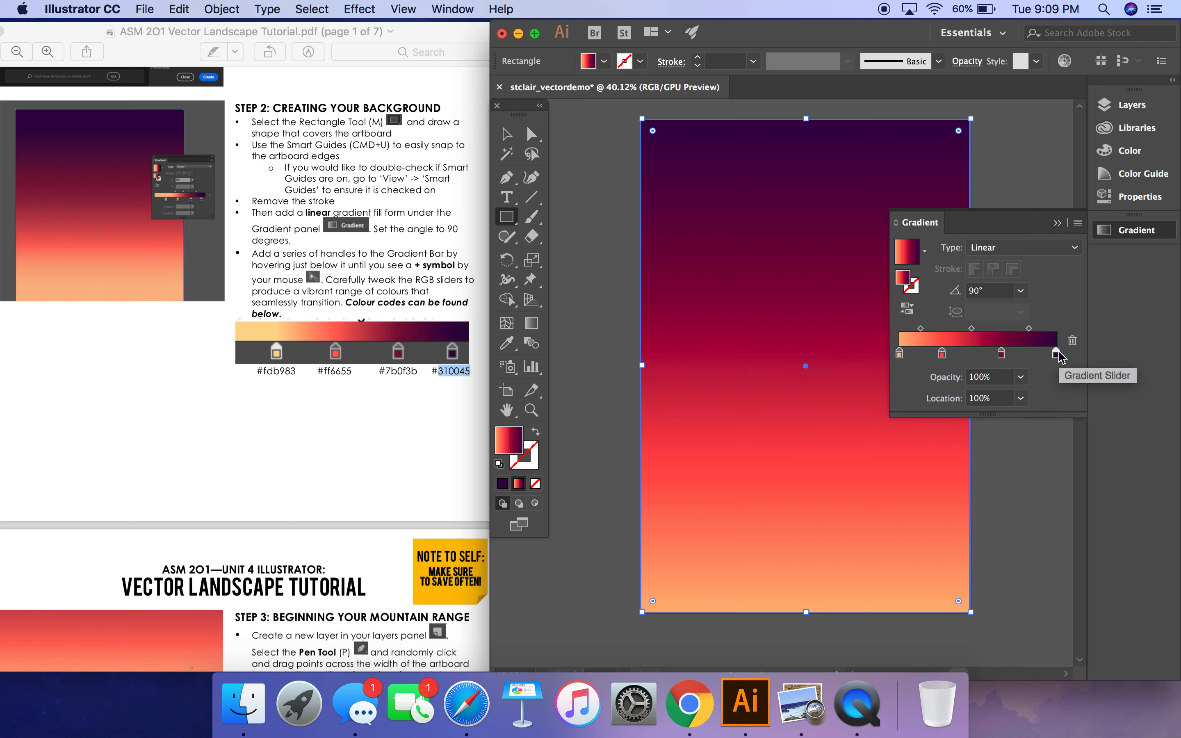
Reposition the gradient stops: purple at about 90.6%, red at about 46%, and the peach stop moved inward from its end
{"action": "left_click_drag", "start_coordinate": [1059, 356], "coordinate": [1044, 359]}
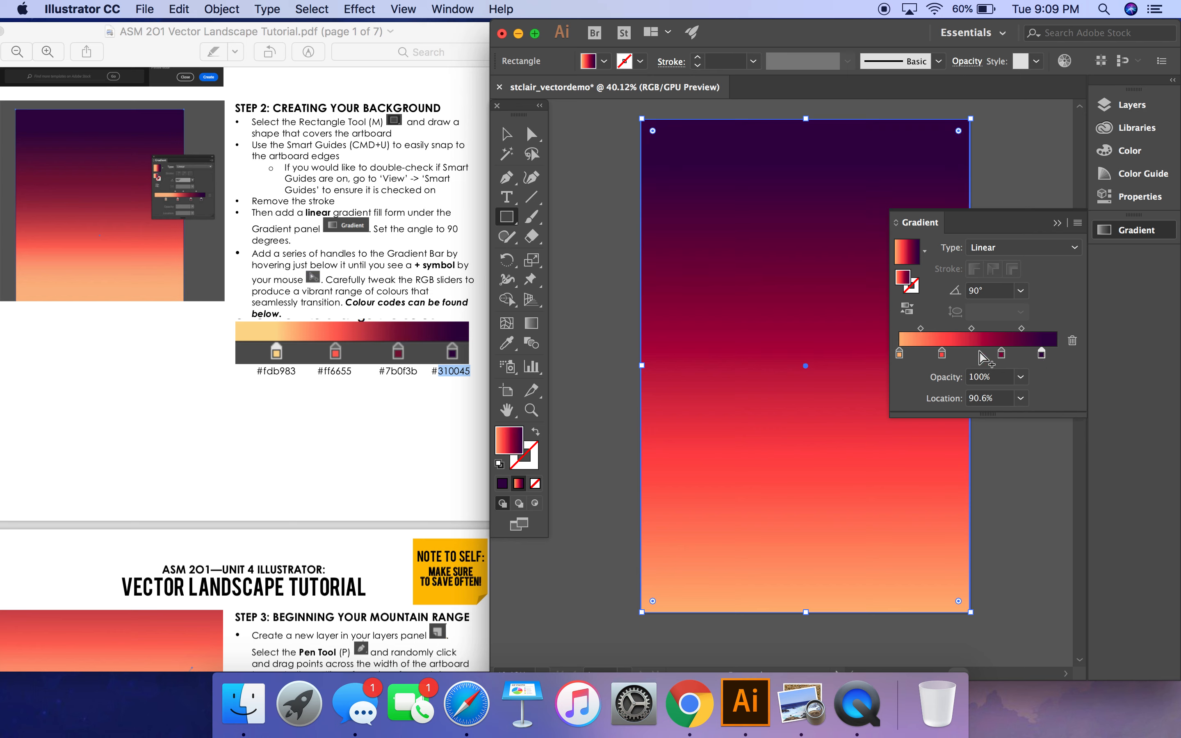
{"action": "left_click_drag", "start_coordinate": [945, 356], "coordinate": [968, 360]}
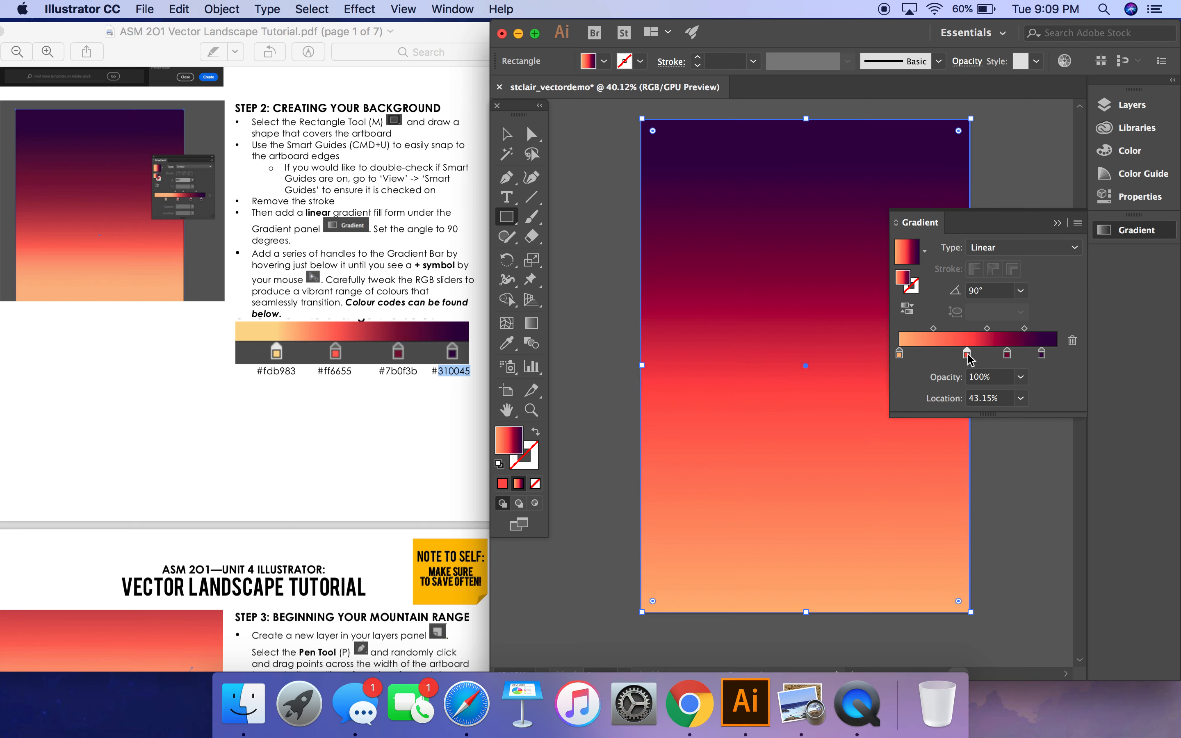
{"action": "left_click", "coordinate": [899, 353]}
{"action": "left_click_drag", "start_coordinate": [899, 356], "coordinate": [937, 356]}
{"action": "left_click", "coordinate": [972, 353]}
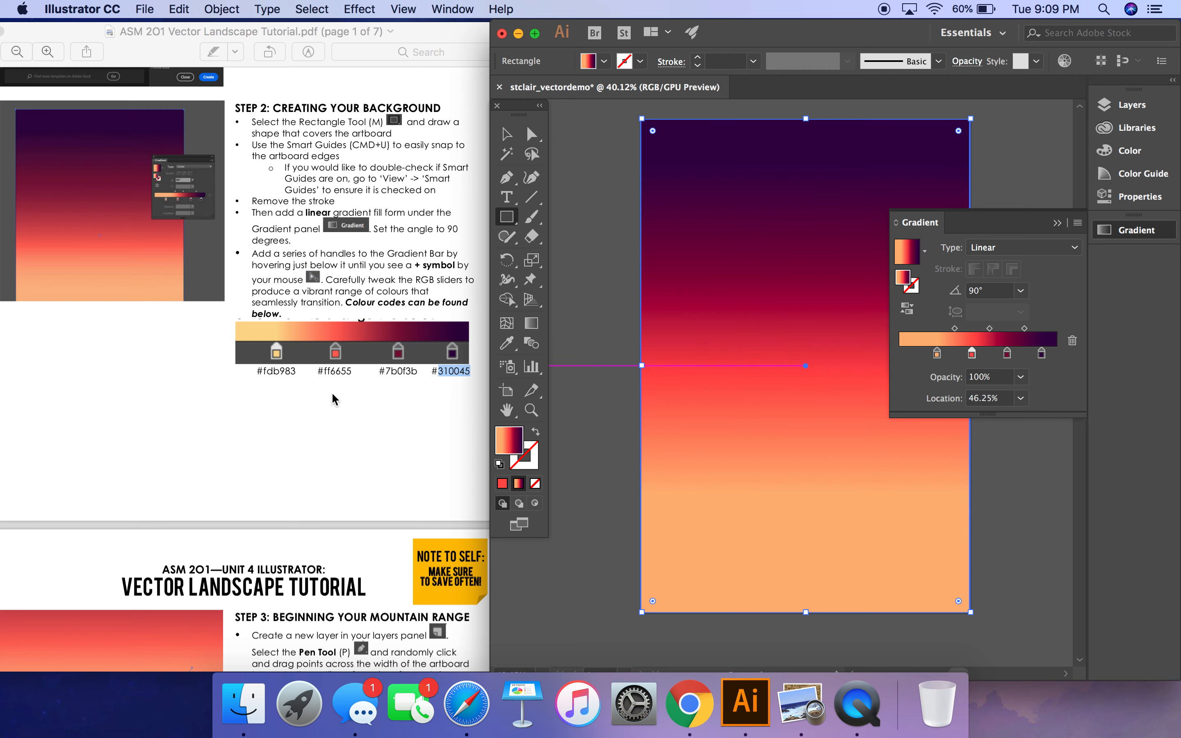
Deselect the gradient rectangle, rename Layer 1 as Background, and add a new layer above it for the mountains
{"action": "scroll", "coordinate": [294, 453], "scroll_direction": "down", "scroll_amount": 10}
{"action": "scroll", "coordinate": [295, 453], "scroll_direction": "down", "scroll_amount": 7}
{"action": "key", "text": "v"}
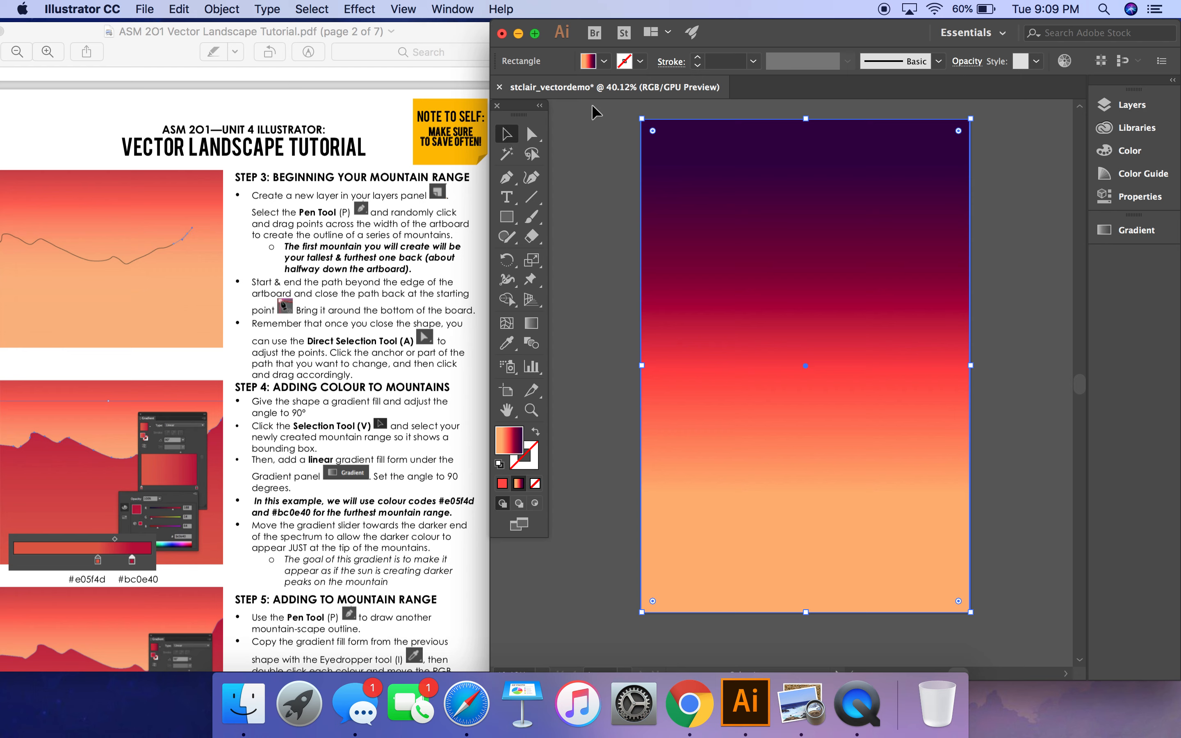
{"action": "left_click", "coordinate": [588, 255]}
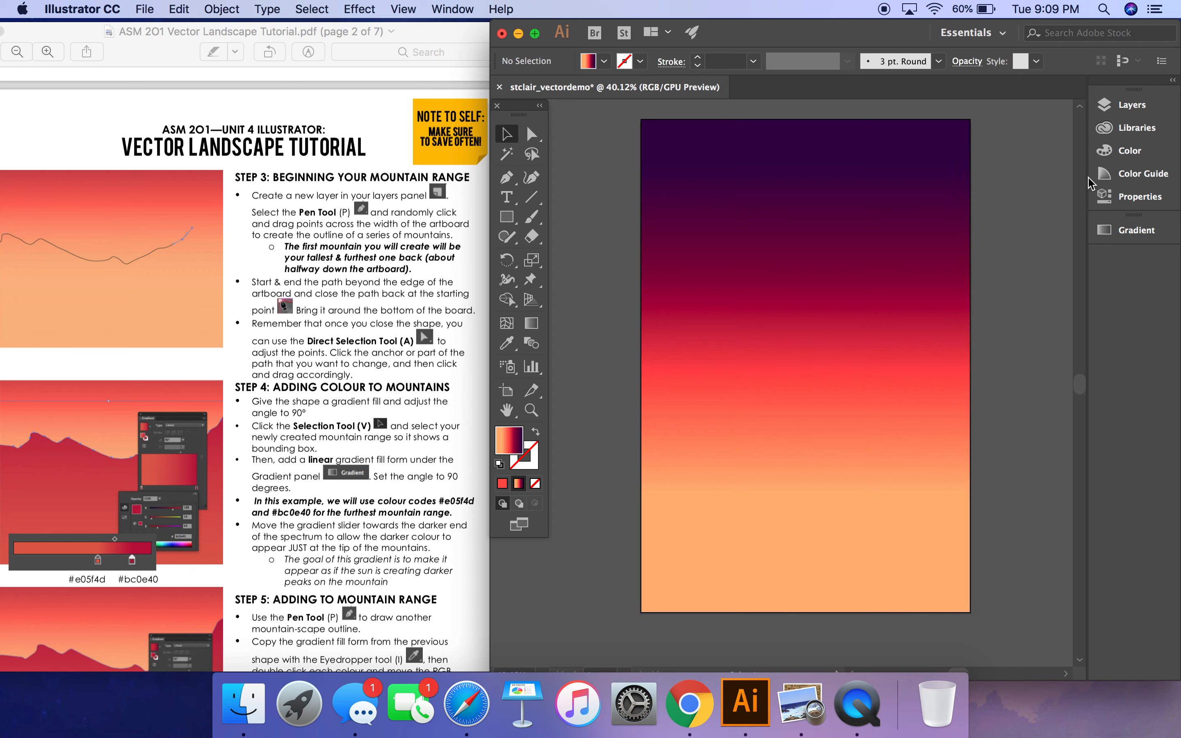
{"action": "left_click", "coordinate": [1136, 108]}
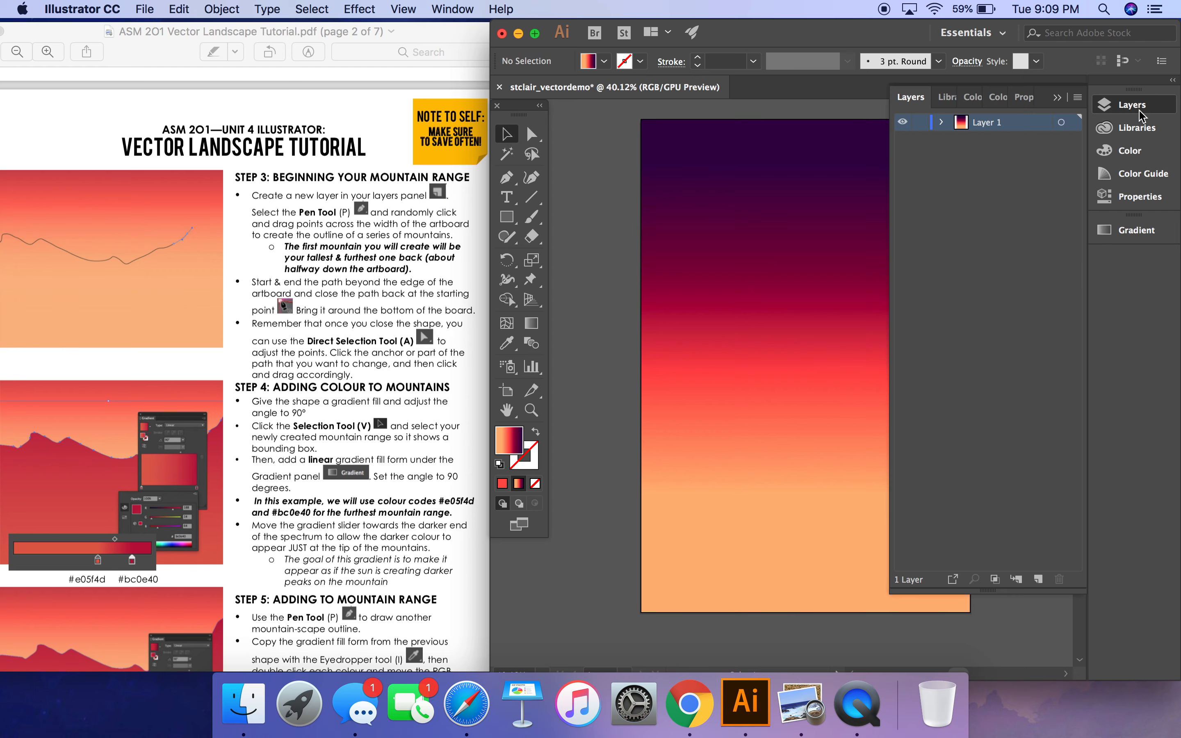
{"action": "double_click", "coordinate": [993, 123]}
{"action": "type", "text": "B"}
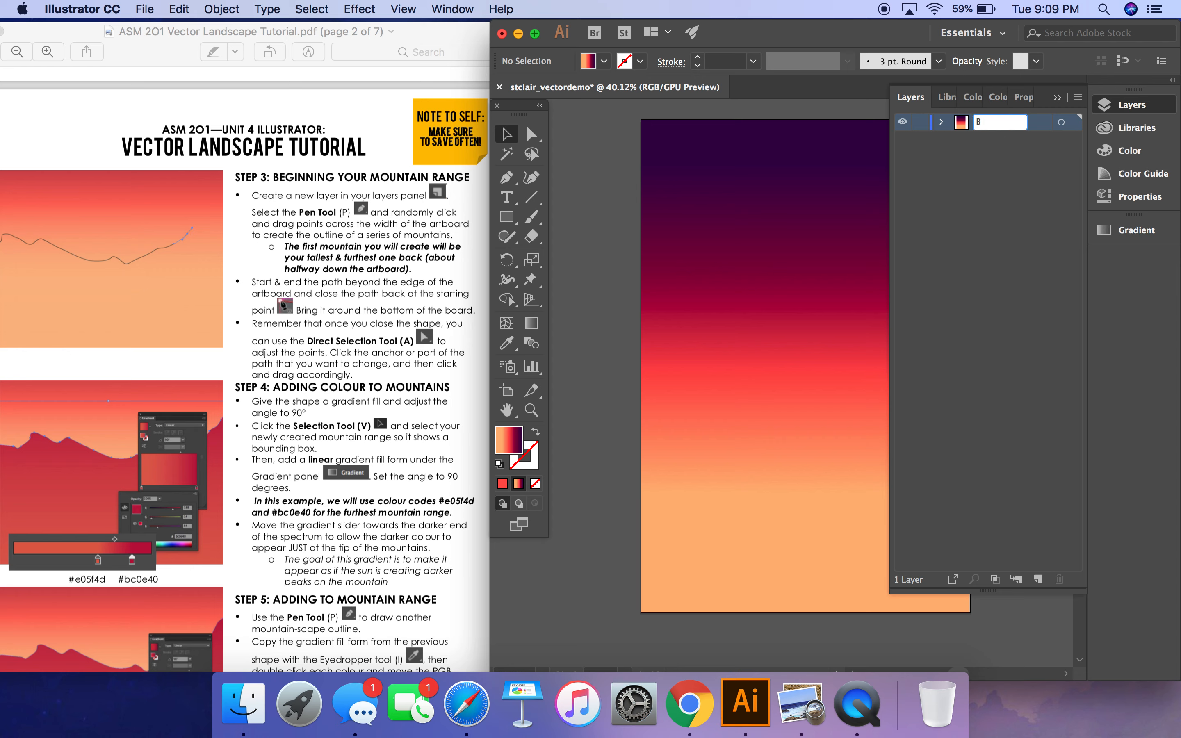
{"action": "type", "text": "ackground"}
{"action": "key", "text": "Return"}
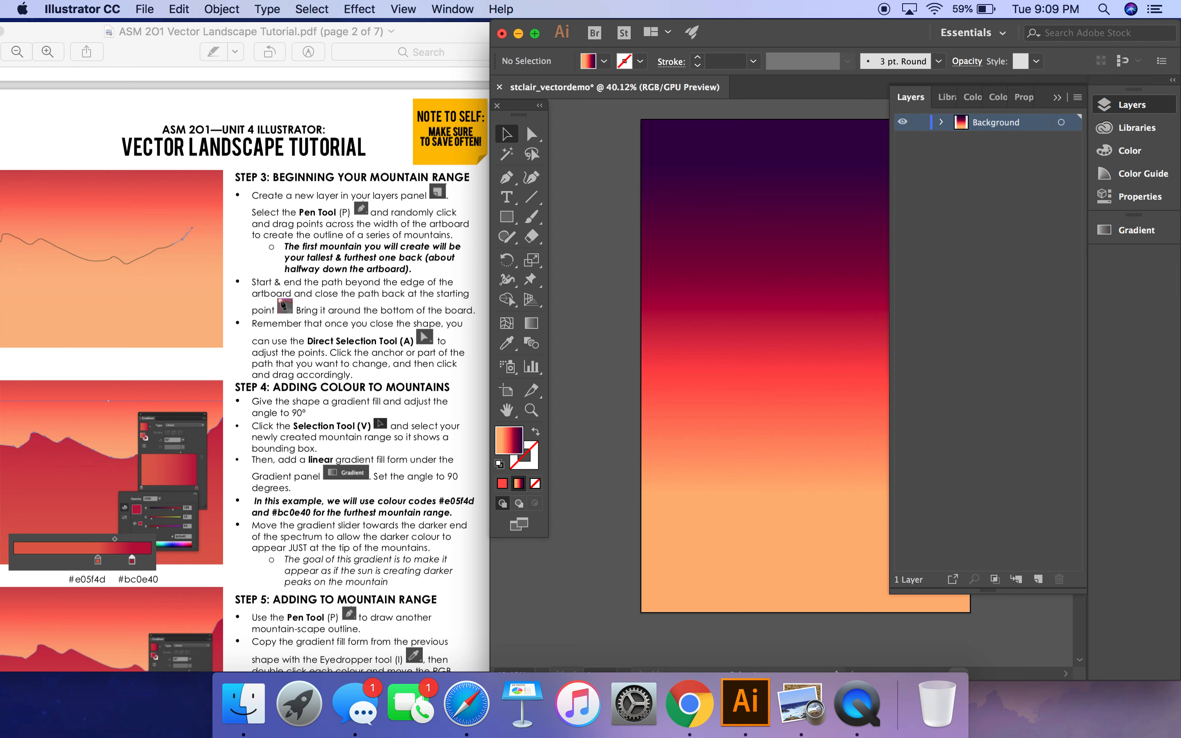
{"action": "left_click", "coordinate": [1038, 579]}
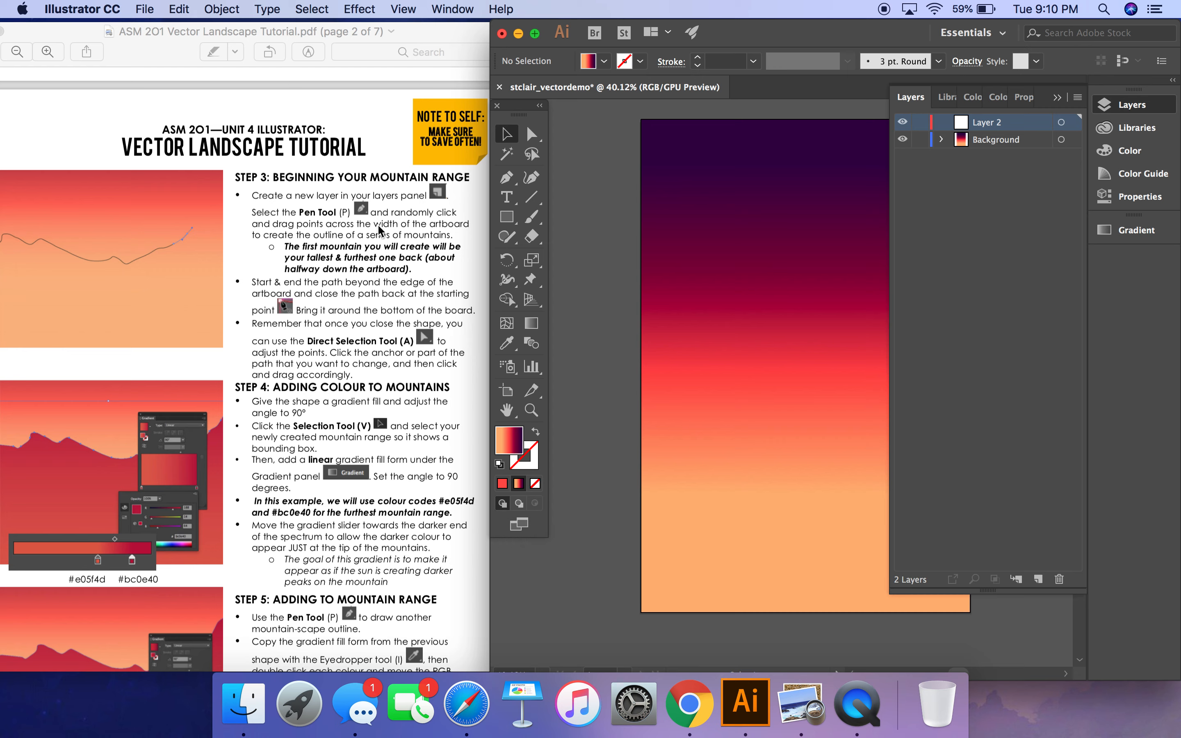
{"action": "left_click", "coordinate": [1132, 105]}
Start a Pen path outside the artboard's left edge, about halfway down, with no fill and a 1 pt black stroke
{"action": "left_click", "coordinate": [507, 176]}
{"action": "left_click", "coordinate": [618, 412]}
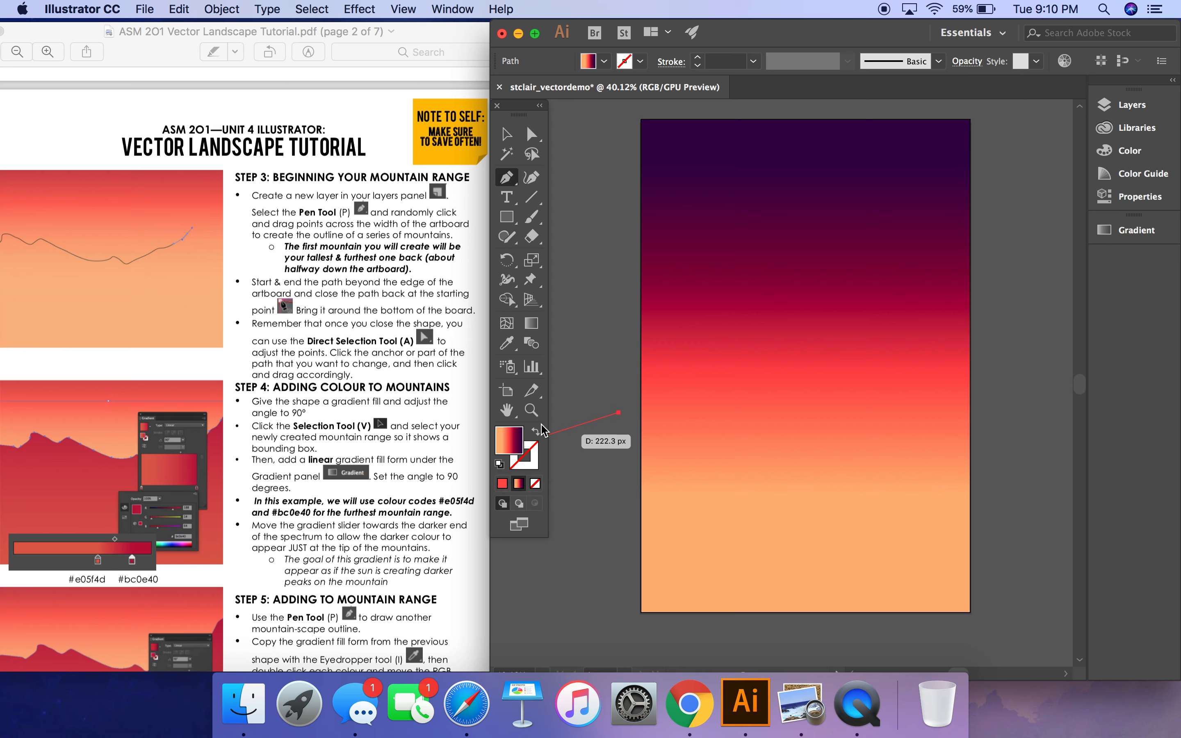
{"action": "left_click", "coordinate": [500, 463]}
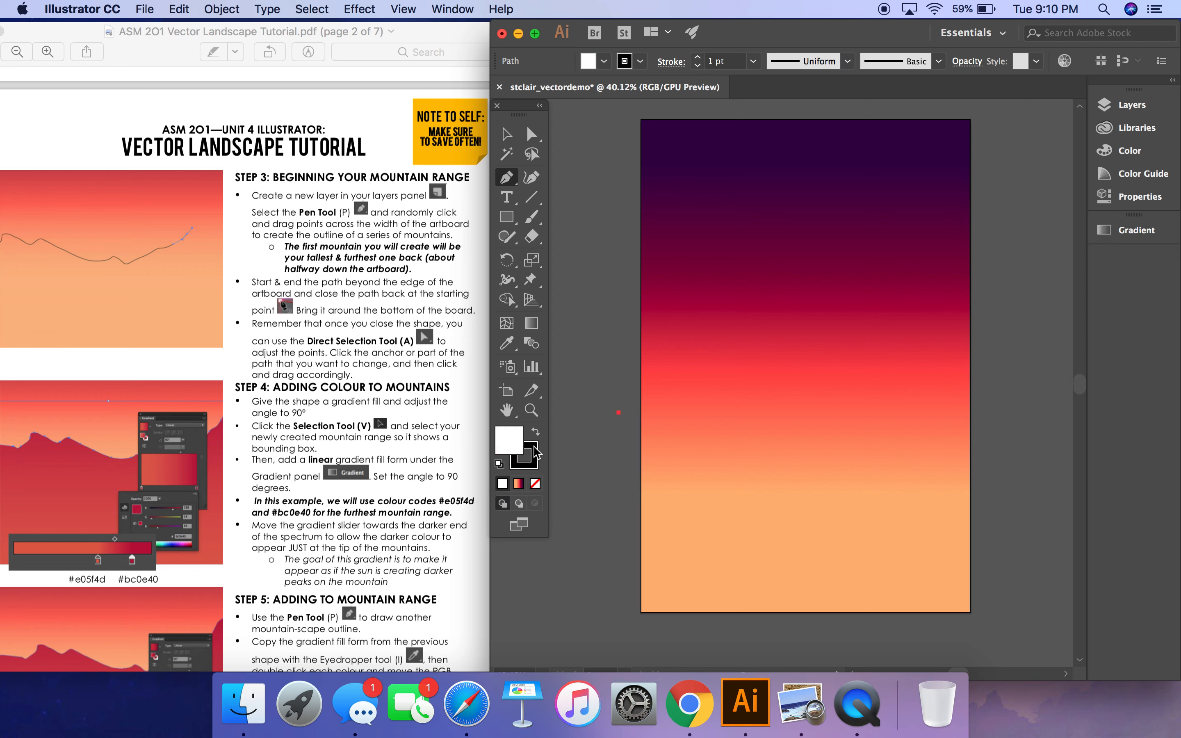
{"action": "left_click", "coordinate": [535, 485]}
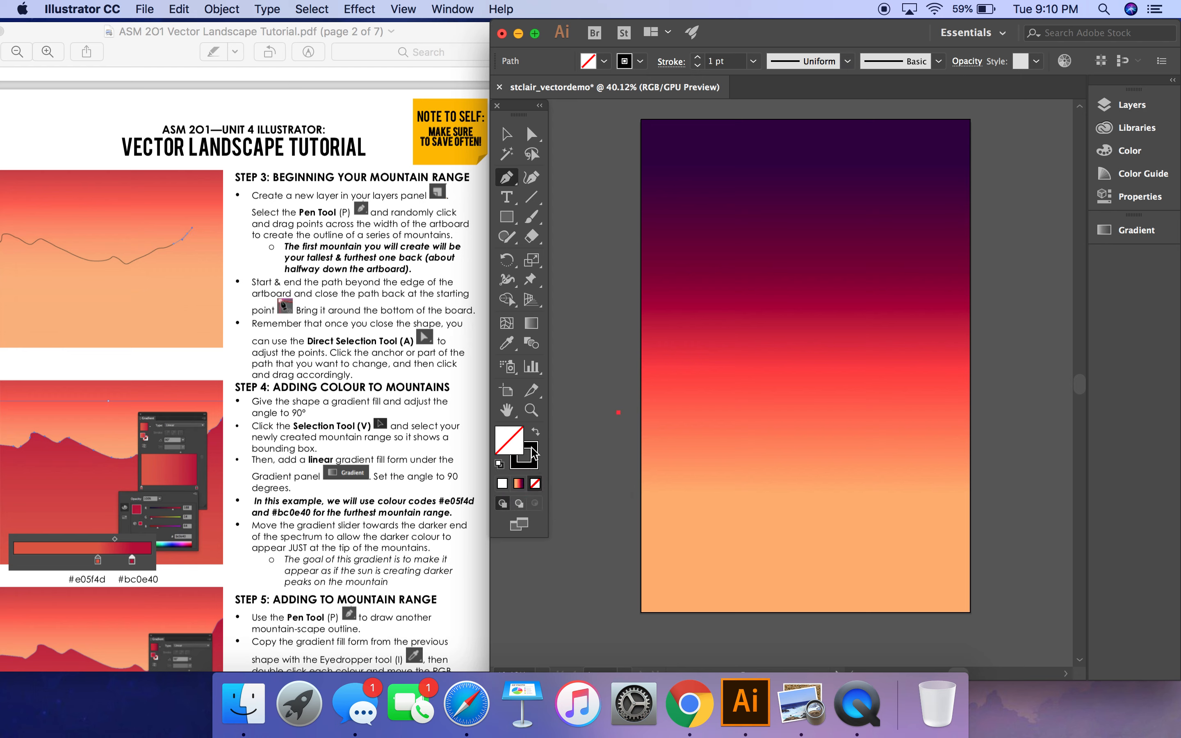
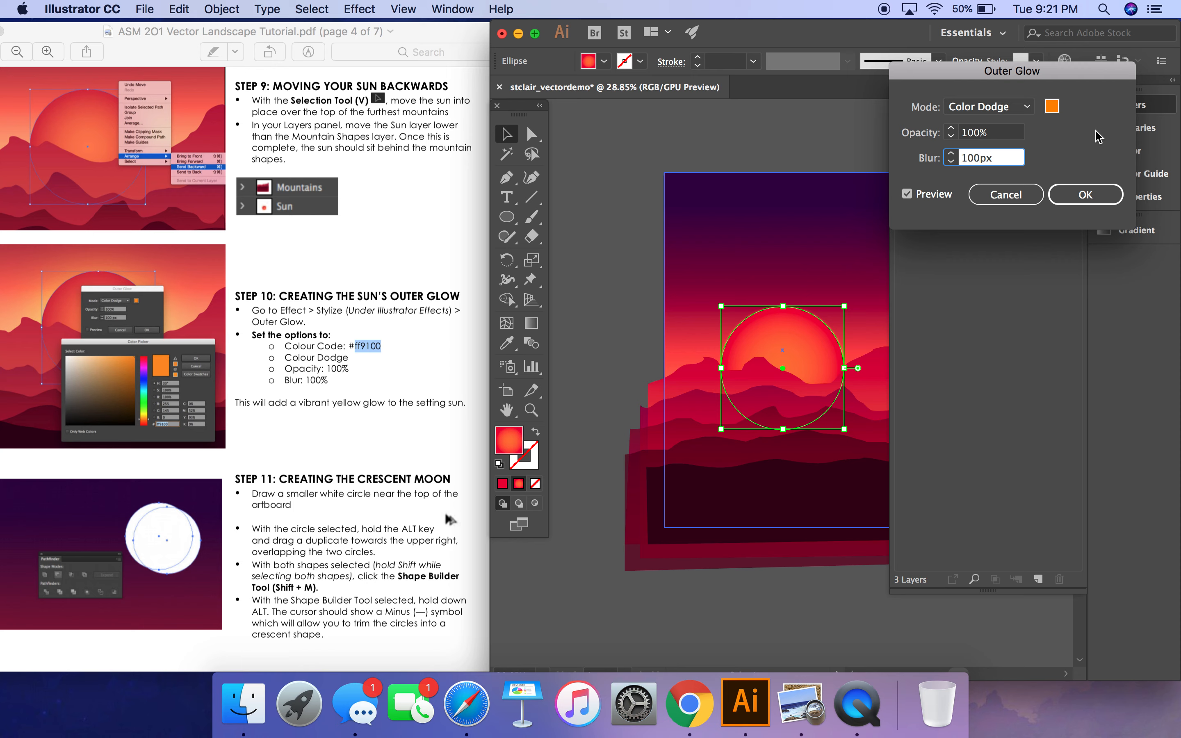
Apply the sun's Outer Glow with Color Dodge, 100% opacity and 100 px blur, and move the sun slightly upward
{"action": "left_click", "coordinate": [1083, 196]}
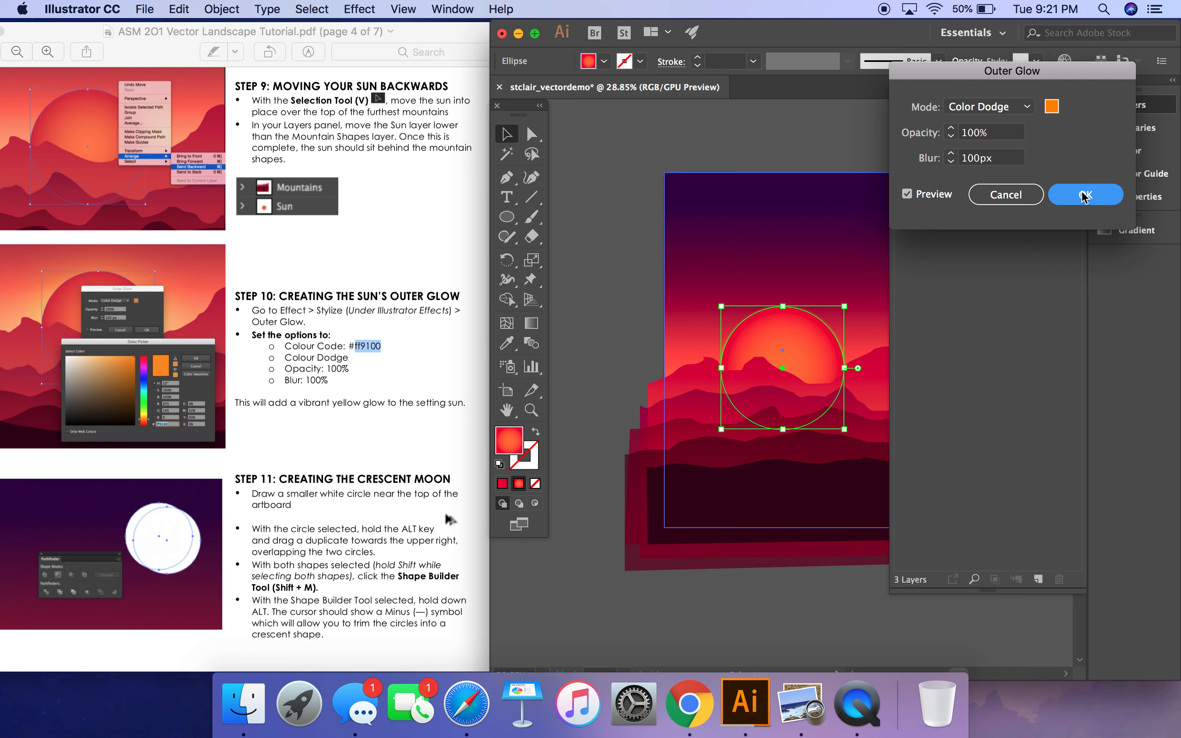
{"action": "left_click", "coordinate": [1083, 195]}
{"action": "left_click", "coordinate": [776, 170]}
{"action": "left_click_drag", "start_coordinate": [783, 367], "coordinate": [780, 341]}
{"action": "left_click", "coordinate": [598, 314]}
Draw a white circle without a stroke in the upper right of the sky
{"action": "scroll", "coordinate": [351, 390], "scroll_direction": "down", "scroll_amount": 4}
{"action": "left_click", "coordinate": [1132, 104]}
{"action": "scroll", "coordinate": [824, 211], "scroll_direction": "up", "scroll_amount": 8}
{"action": "left_click", "coordinate": [506, 217]}
{"action": "left_click", "coordinate": [499, 464]}
{"action": "left_click", "coordinate": [531, 461]}
{"action": "left_click", "coordinate": [535, 483]}
{"action": "left_click_drag", "start_coordinate": [769, 208], "coordinate": [924, 362]}
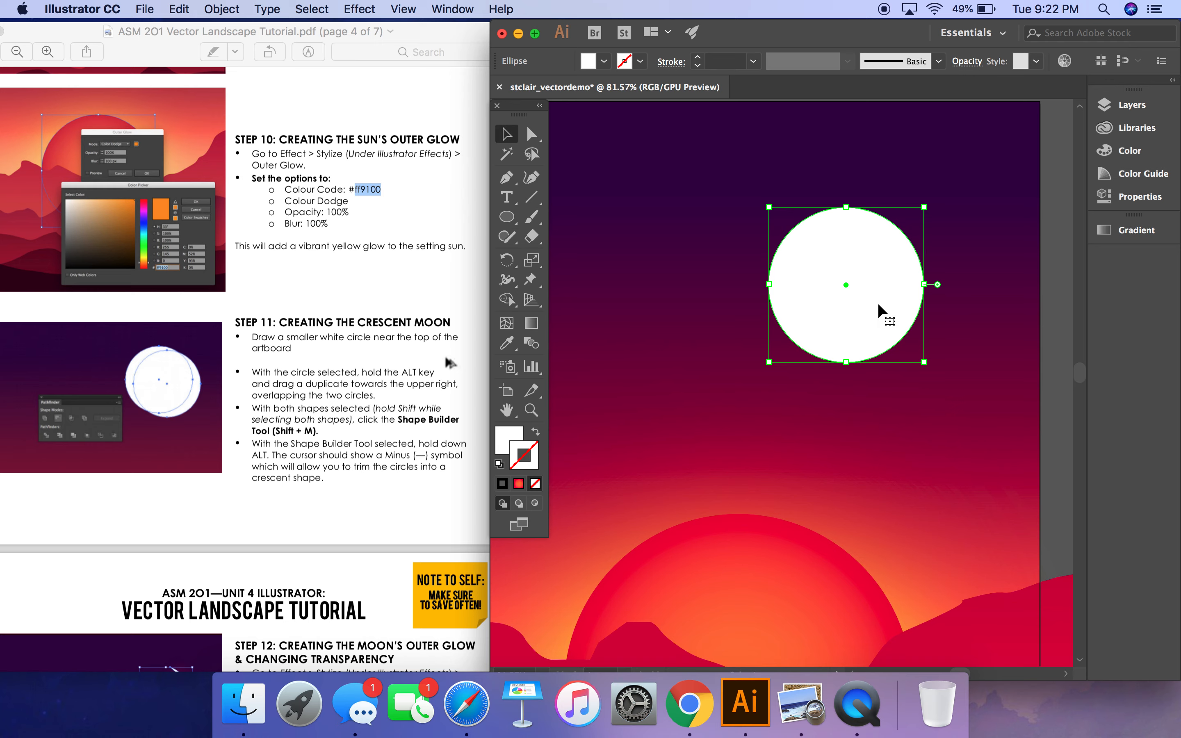
Duplicate the white circle slightly down and to the right, and trim the overlapping pair into a crescent with the Shape Builder tool
{"action": "left_click_drag", "start_coordinate": [878, 304], "coordinate": [906, 322]}
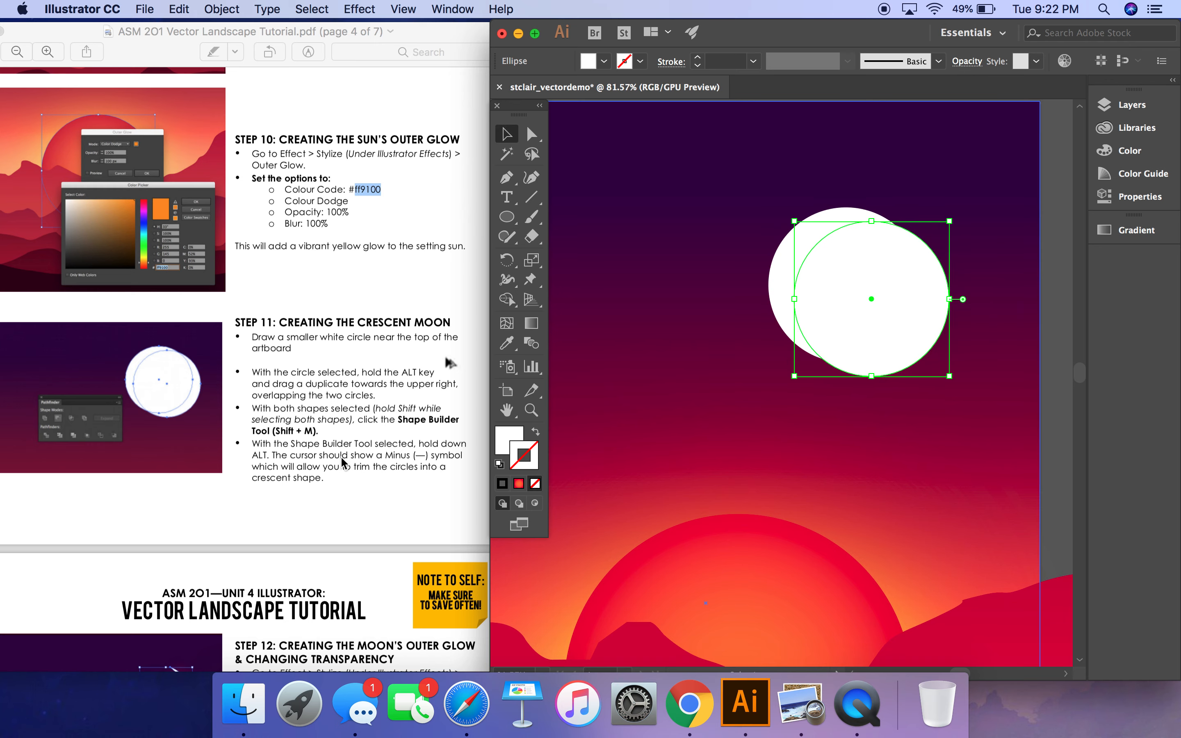
{"action": "scroll", "coordinate": [343, 461], "scroll_direction": "down", "scroll_amount": 5}
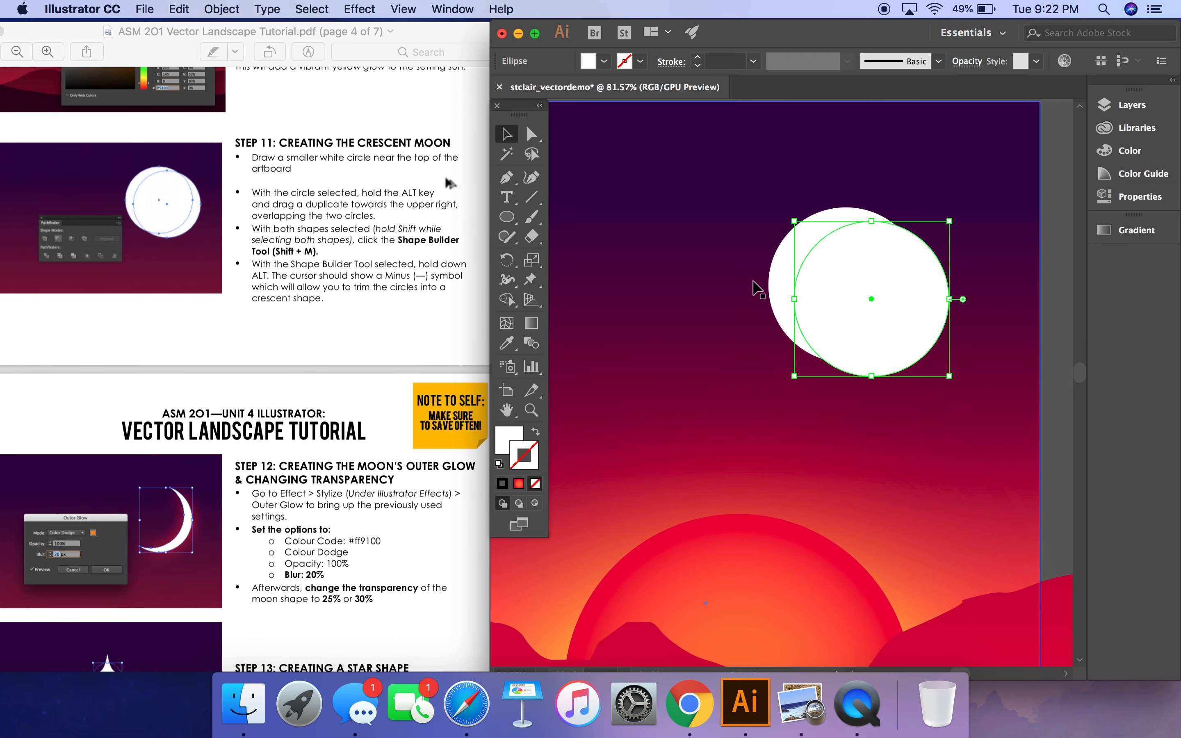
{"action": "left_click", "coordinate": [784, 283], "text": "shift"}
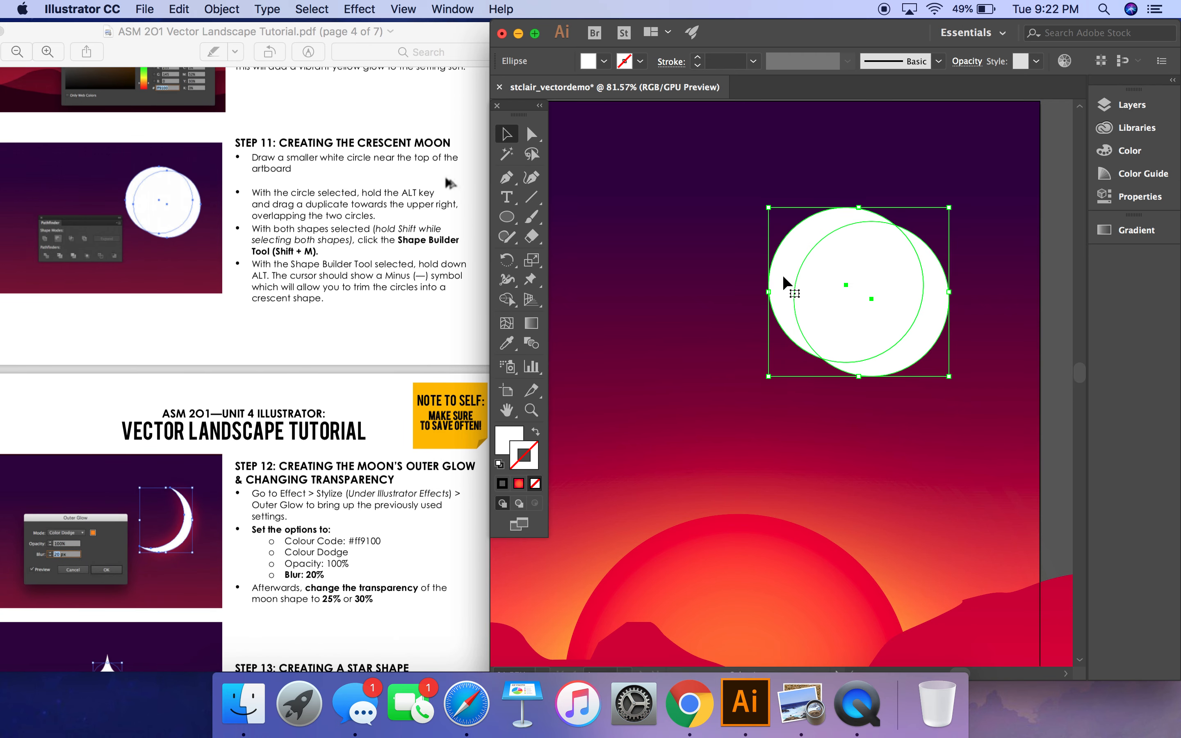
{"action": "left_click", "coordinate": [506, 299]}
{"action": "left_click", "coordinate": [827, 296], "text": "alt"}
{"action": "left_click", "coordinate": [794, 266], "text": "alt"}
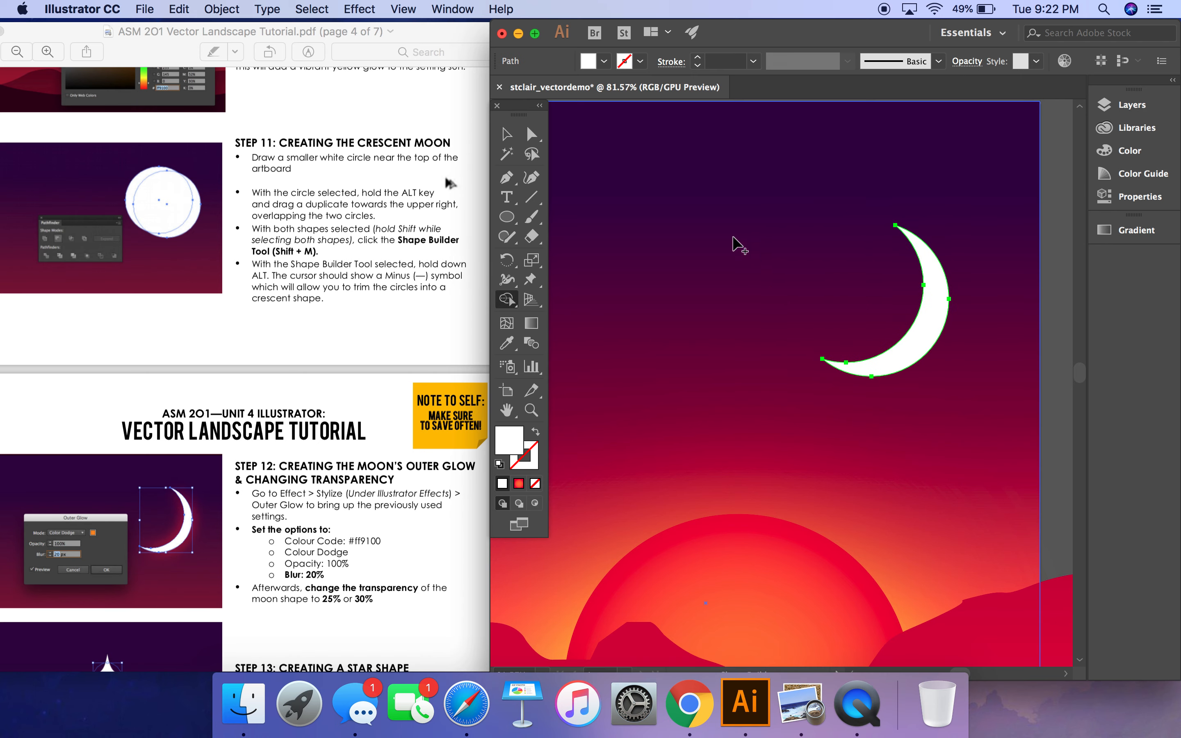
Move the crescent moon up towards the artboard's upper-right corner
{"action": "left_click", "coordinate": [507, 135]}
{"action": "scroll", "coordinate": [721, 318], "scroll_direction": "down", "scroll_amount": 5}
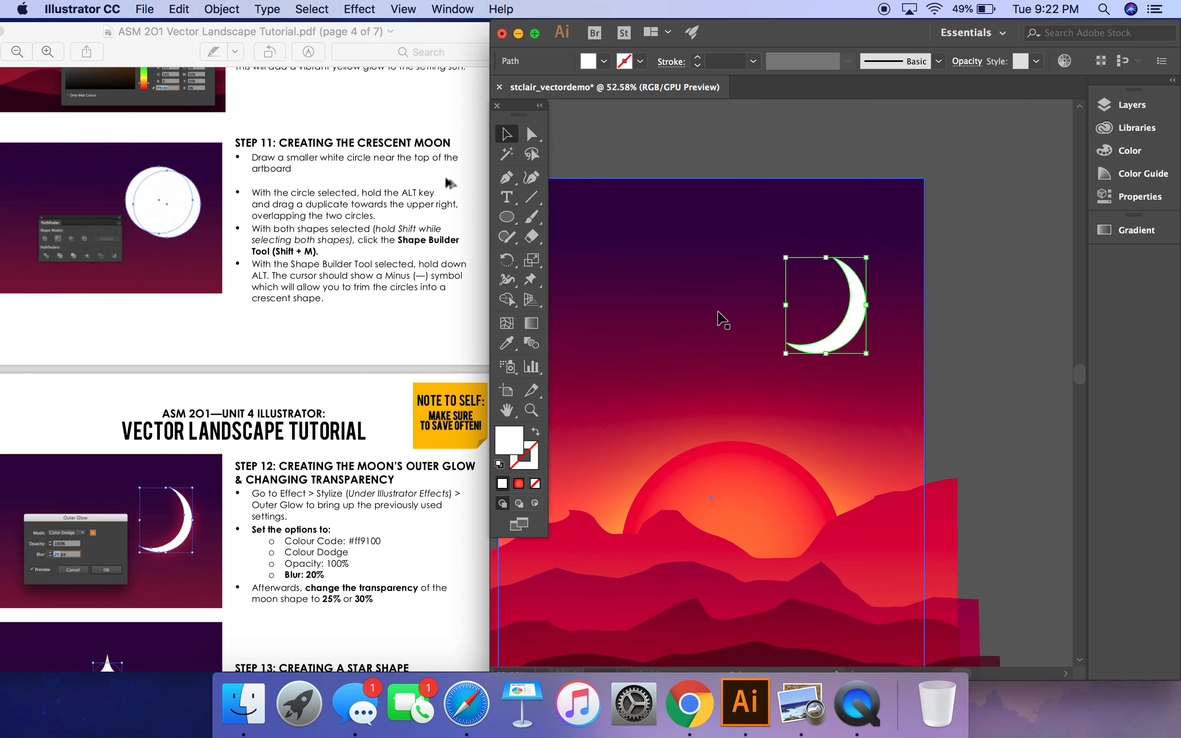
{"action": "left_click_drag", "start_coordinate": [836, 354], "coordinate": [850, 288]}
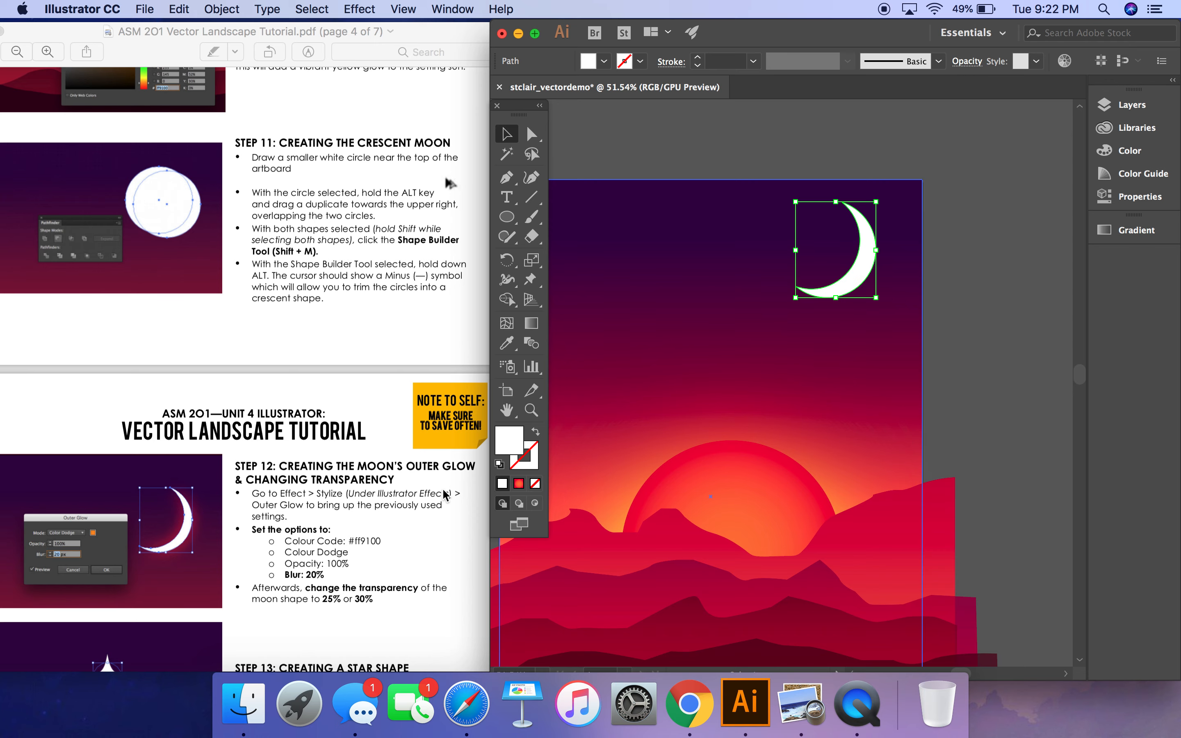
Apply an Outer Glow to the crescent moon with Color Dodge mode, 100% opacity and a 20 px blur
{"action": "scroll", "coordinate": [445, 493], "scroll_direction": "down", "scroll_amount": 5}
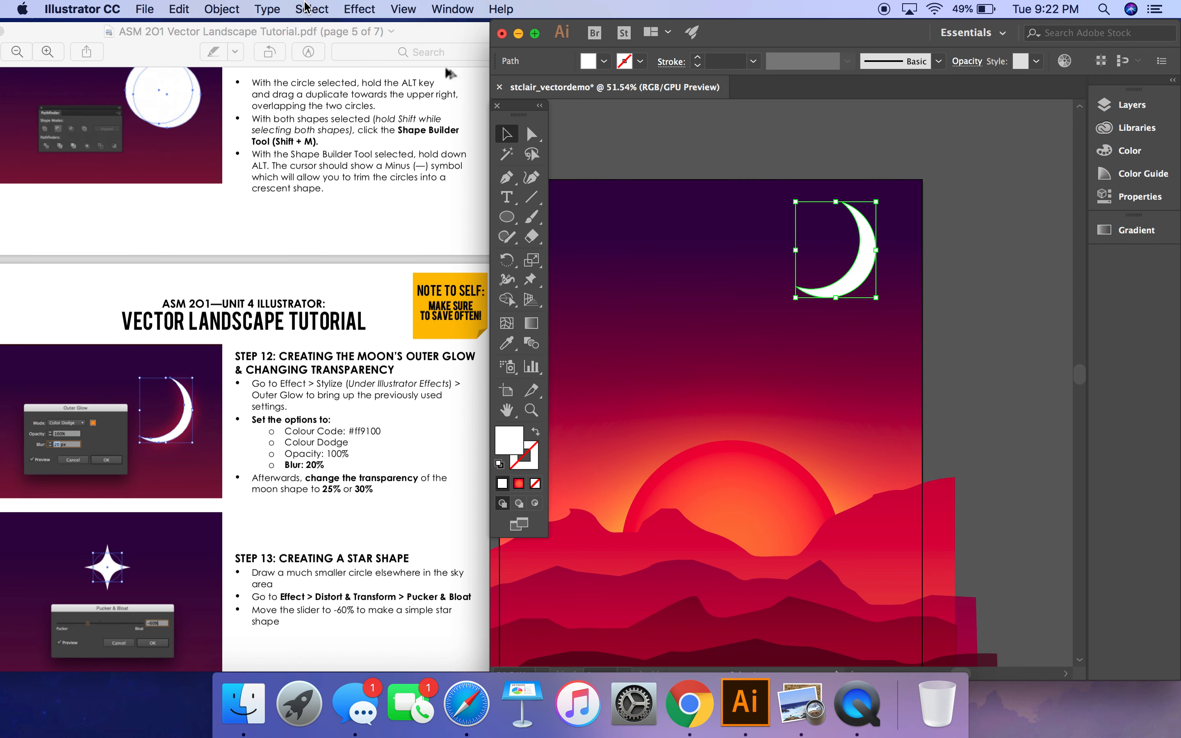
{"action": "left_click", "coordinate": [359, 8]}
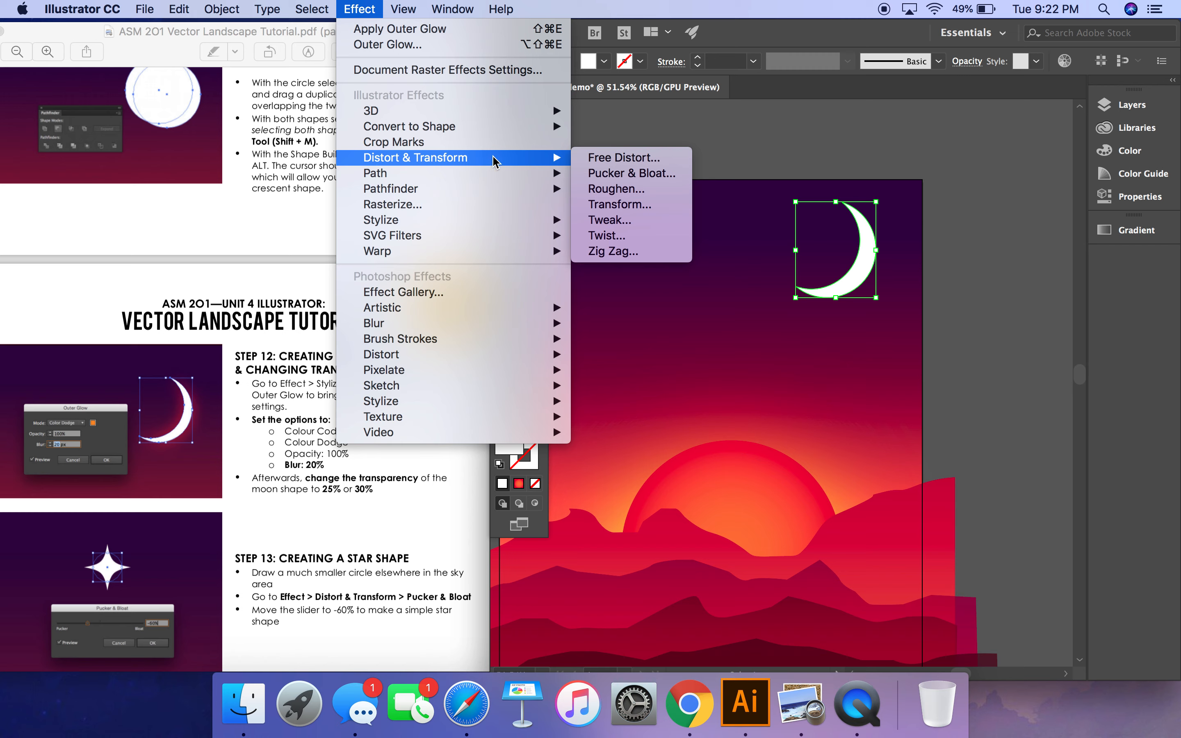
{"action": "mouse_move", "coordinate": [555, 223]}
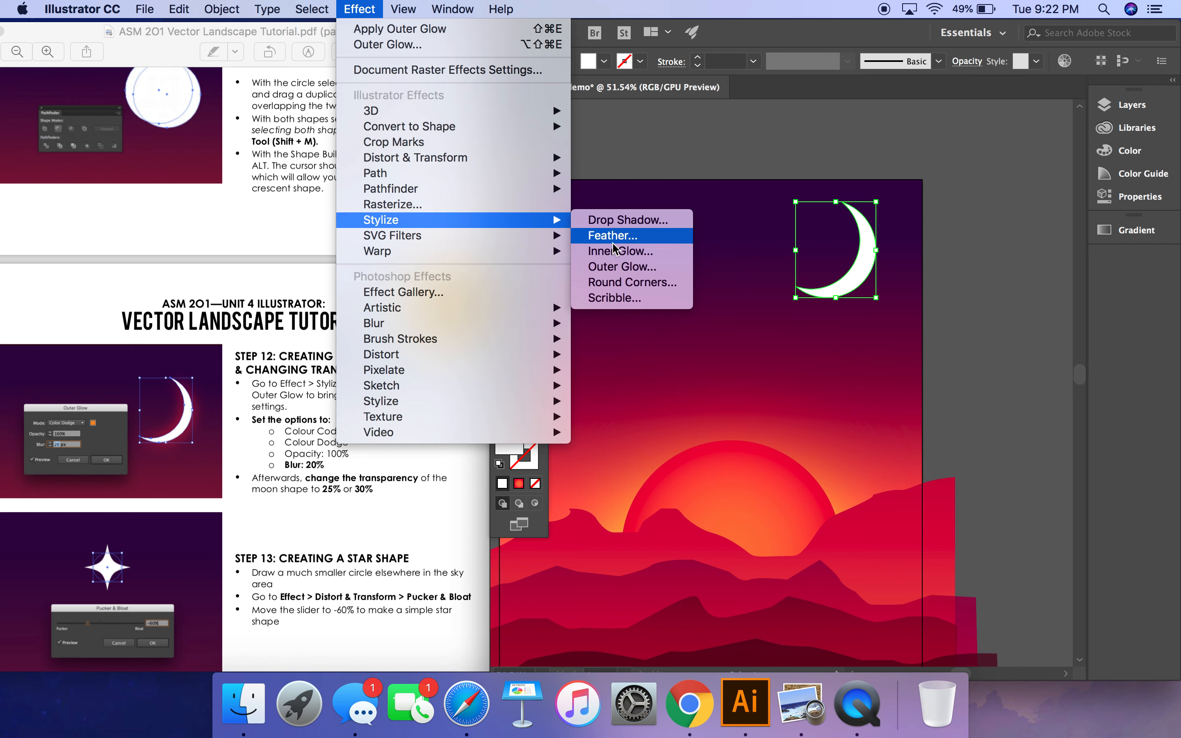
{"action": "left_click", "coordinate": [624, 266]}
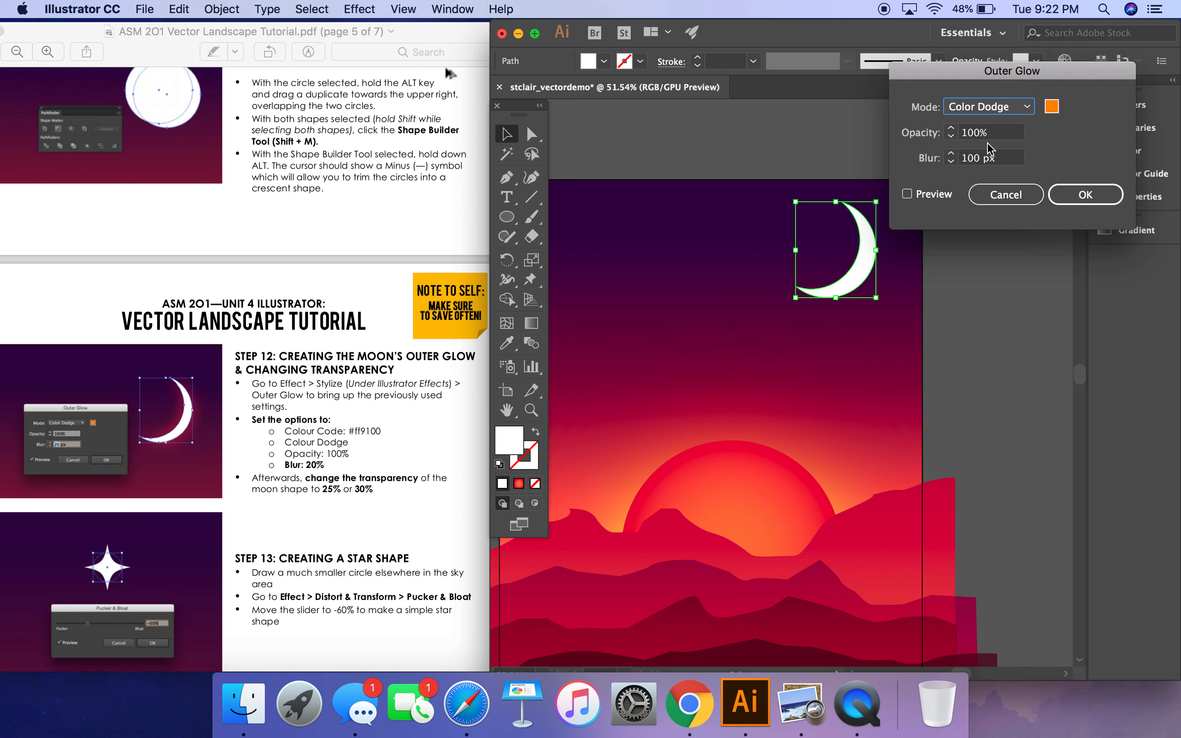
{"action": "double_click", "coordinate": [981, 158]}
{"action": "type", "text": "1"}
{"action": "key", "text": "BackSpace"}
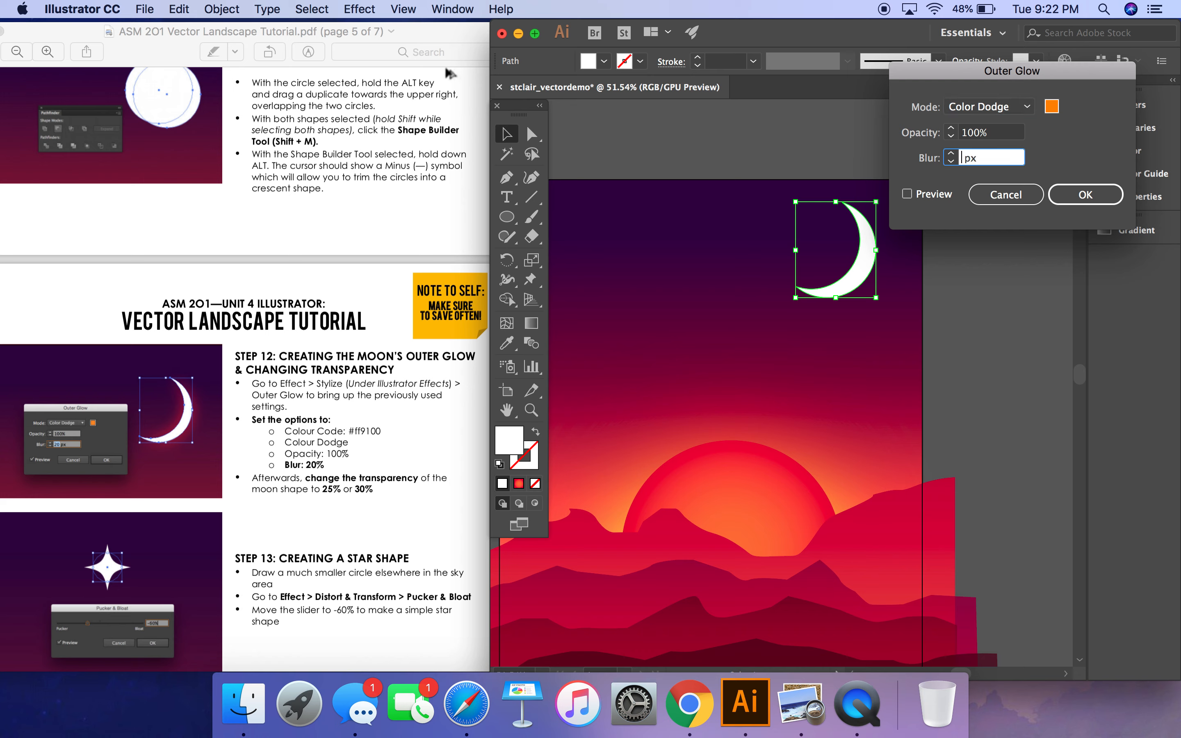
{"action": "type", "text": "3"}
{"action": "key", "text": "BackSpace"}
{"action": "type", "text": "20"}
{"action": "left_click", "coordinate": [1107, 194]}
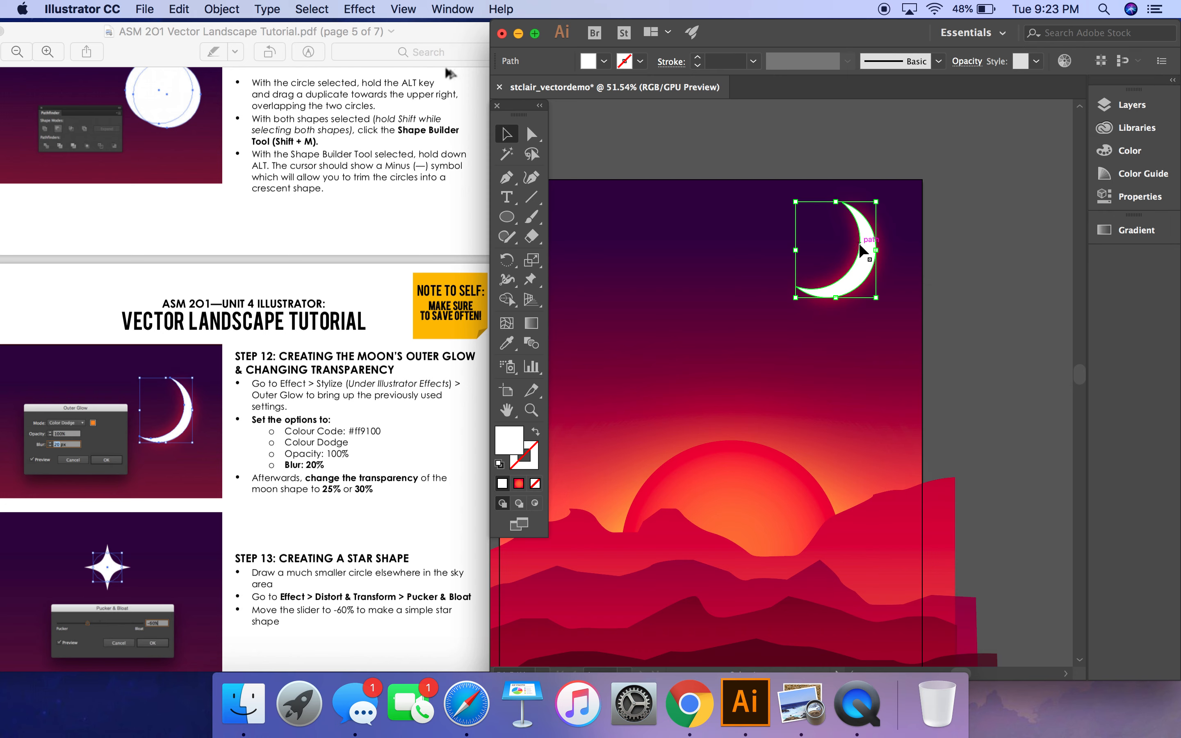
Set the crescent moon's opacity to 30% and deselect it
{"action": "left_click", "coordinate": [968, 63]}
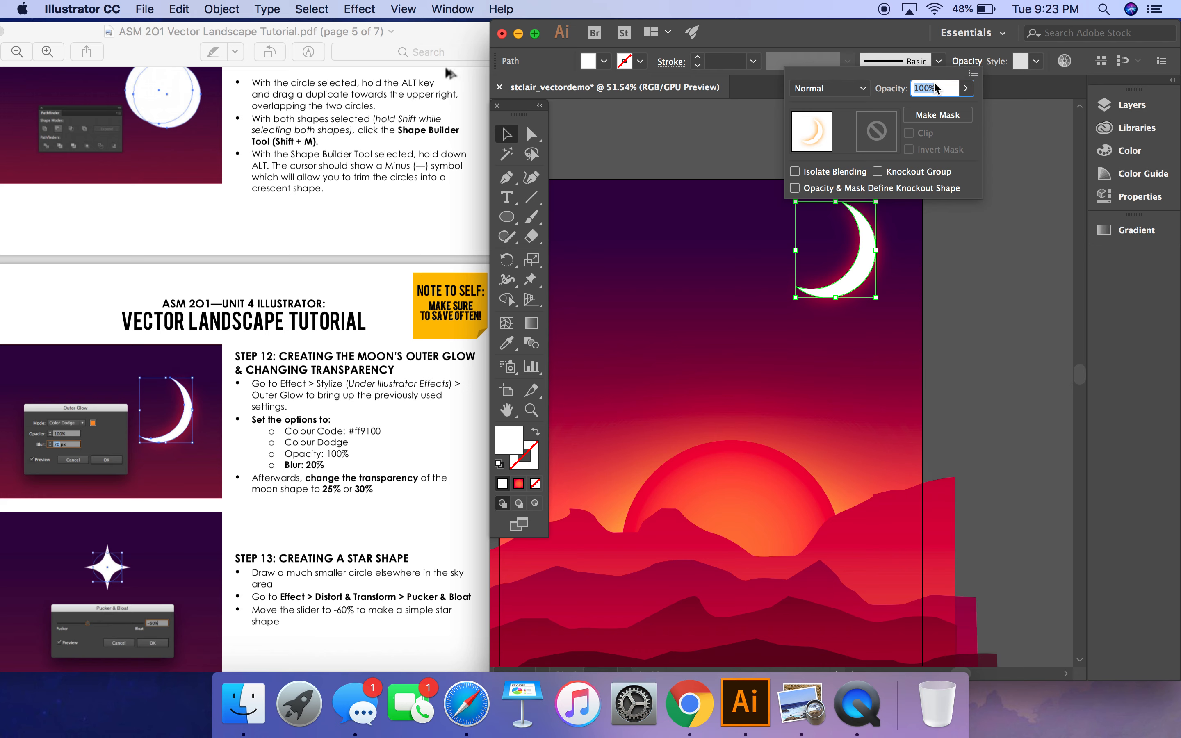
{"action": "type", "text": "30"}
{"action": "key", "text": "Return"}
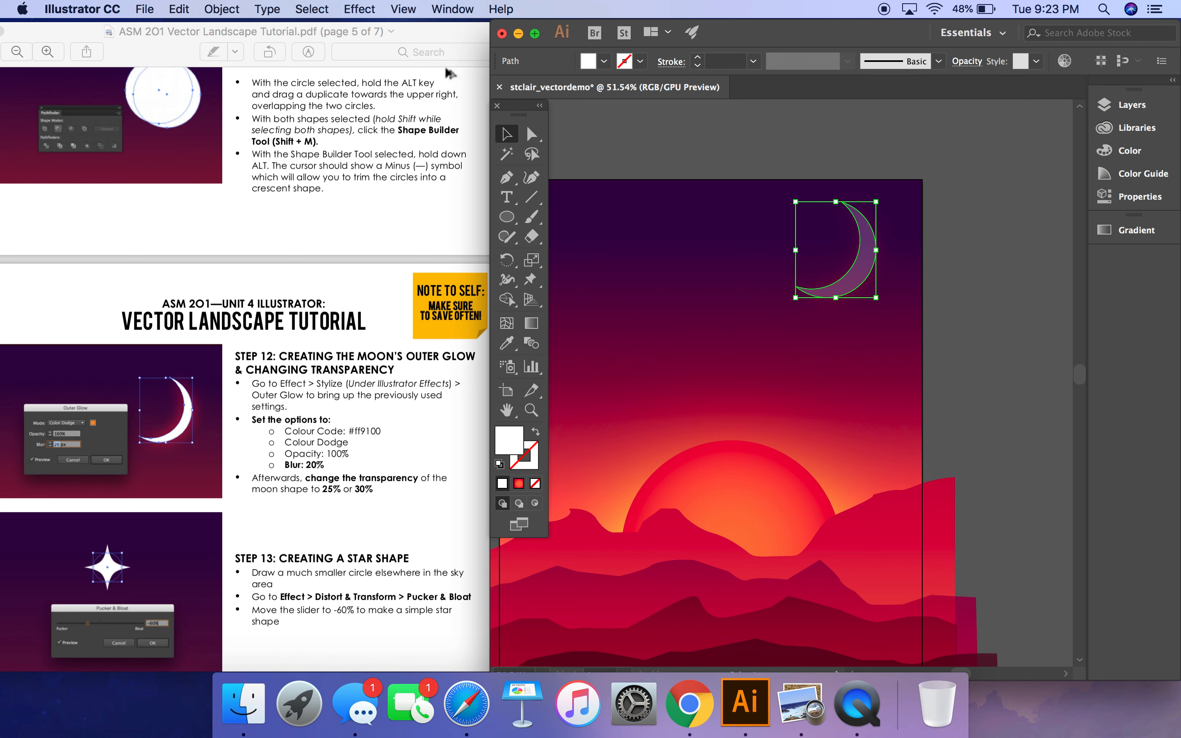
{"action": "left_click", "coordinate": [975, 162]}
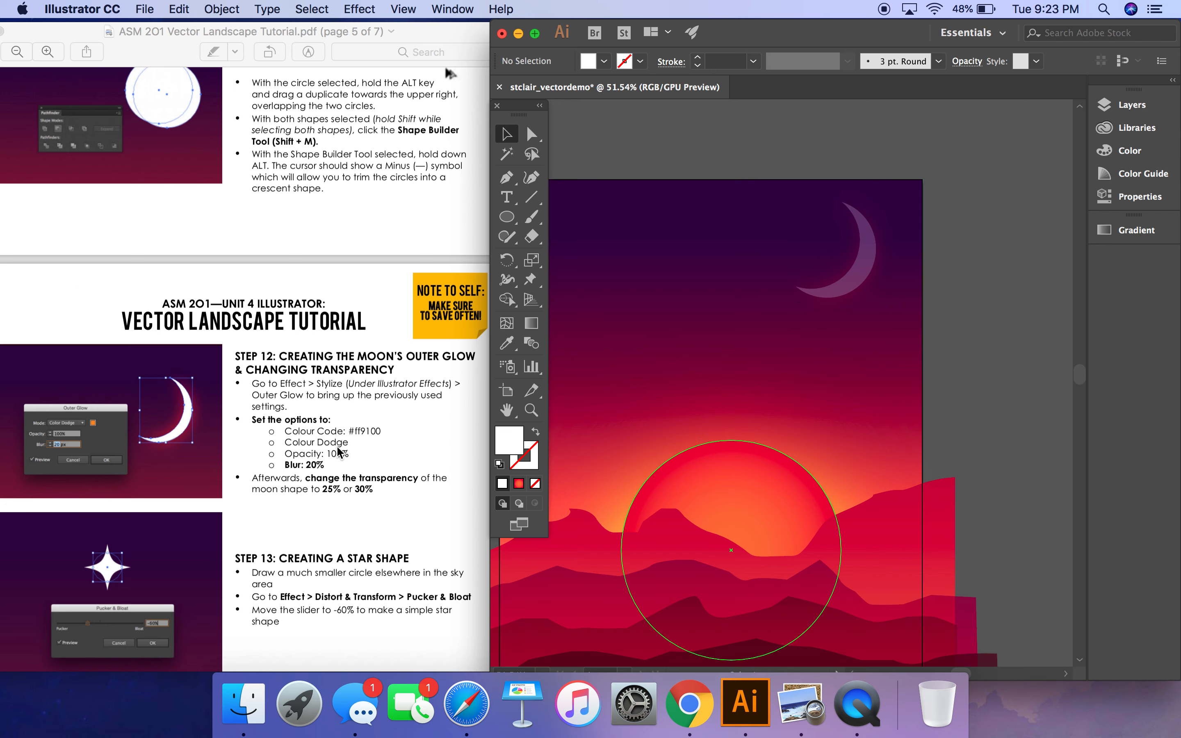
Draw a very small white circle in the empty upper sky, away from the moon
{"action": "scroll", "coordinate": [340, 453], "scroll_direction": "down", "scroll_amount": 5}
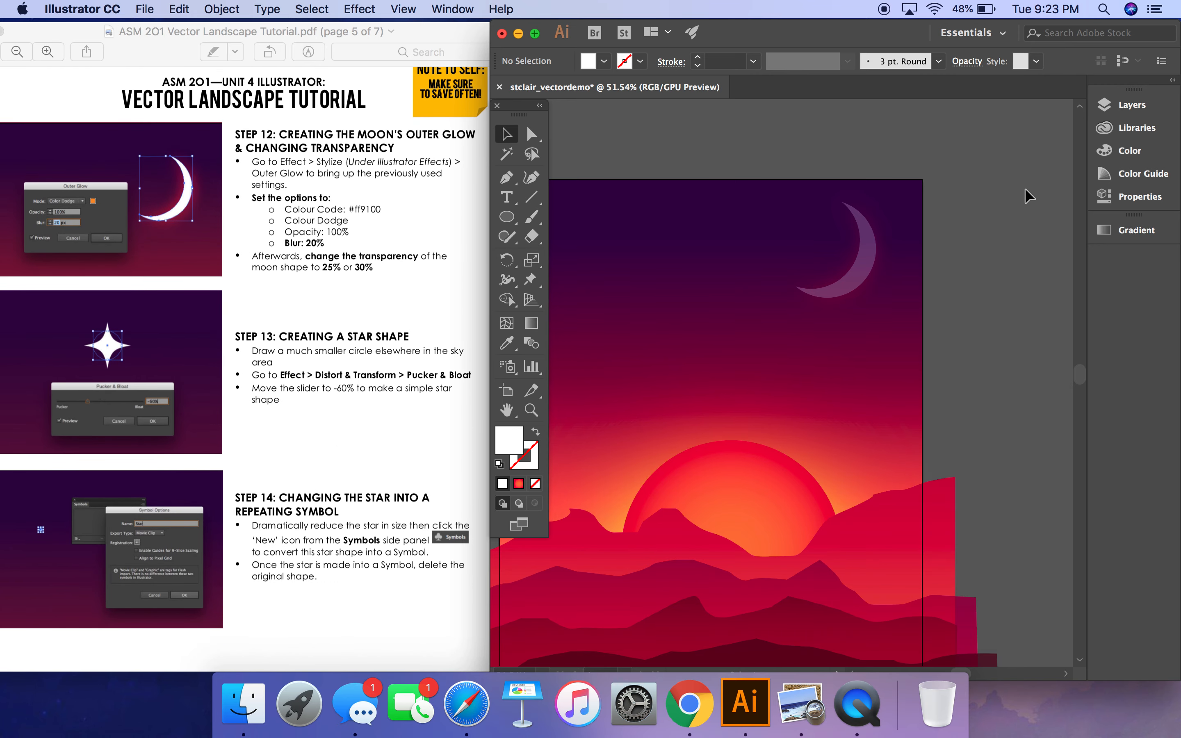
{"action": "scroll", "coordinate": [633, 189], "scroll_direction": "up", "scroll_amount": 5}
{"action": "left_click", "coordinate": [507, 216]}
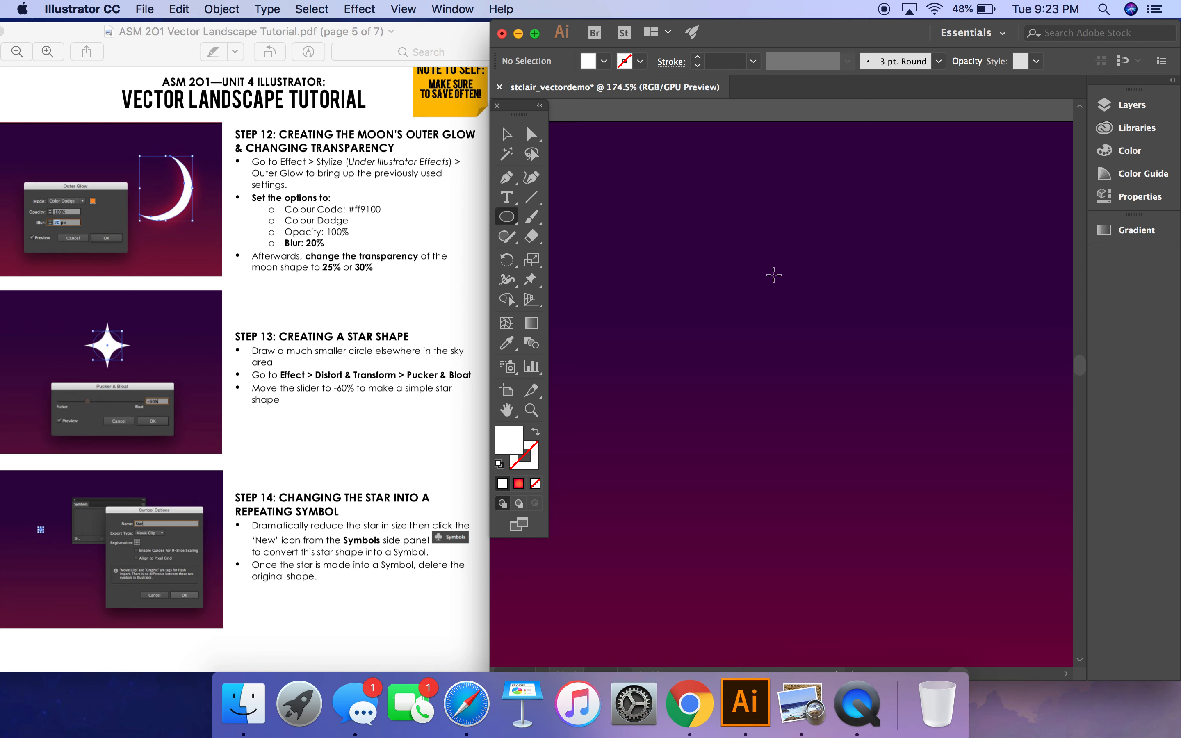
{"action": "left_click_drag", "start_coordinate": [773, 276], "coordinate": [784, 290]}
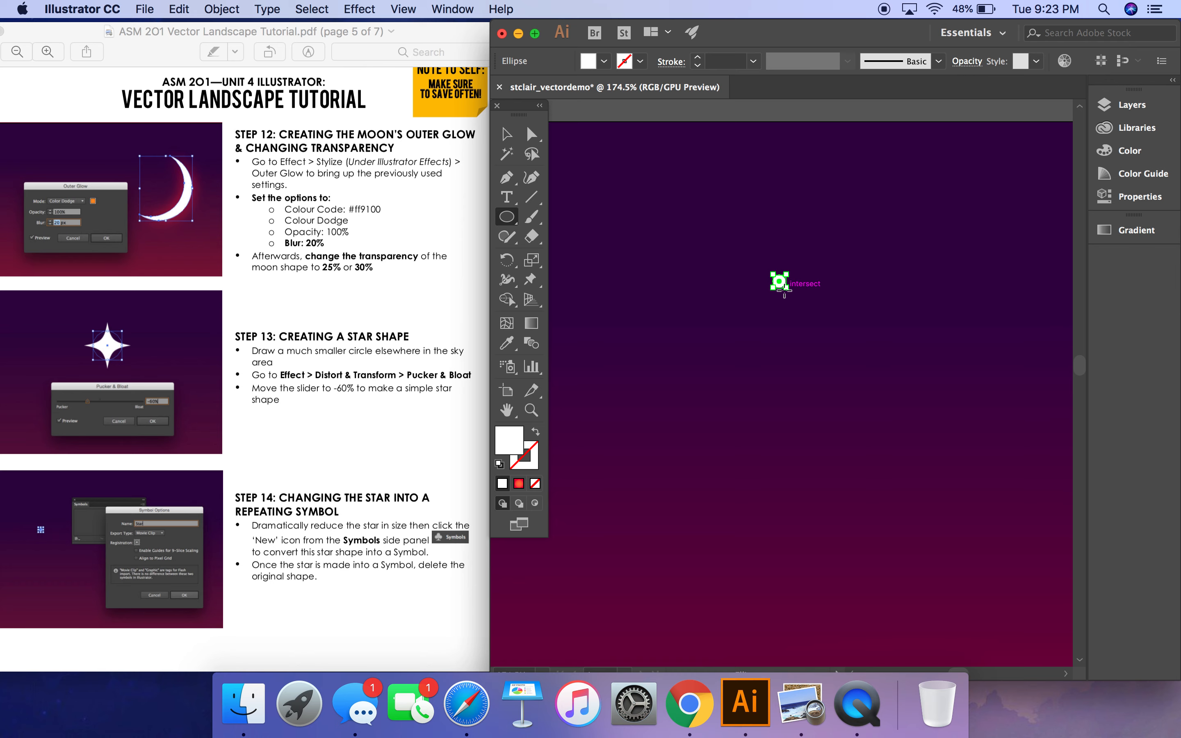
Apply a Pucker & Bloat effect of -60% to the small circle to make a four-pointed star
{"action": "key", "text": "super+equal"}
{"action": "key", "text": "super+equal"}
{"action": "key", "text": "super+equal"}
{"action": "key", "text": "super+equal"}
{"action": "key", "text": "super+equal"}
{"action": "key", "text": "super+equal"}
{"action": "key", "text": "super+equal"}
{"action": "key", "text": "super+equal"}
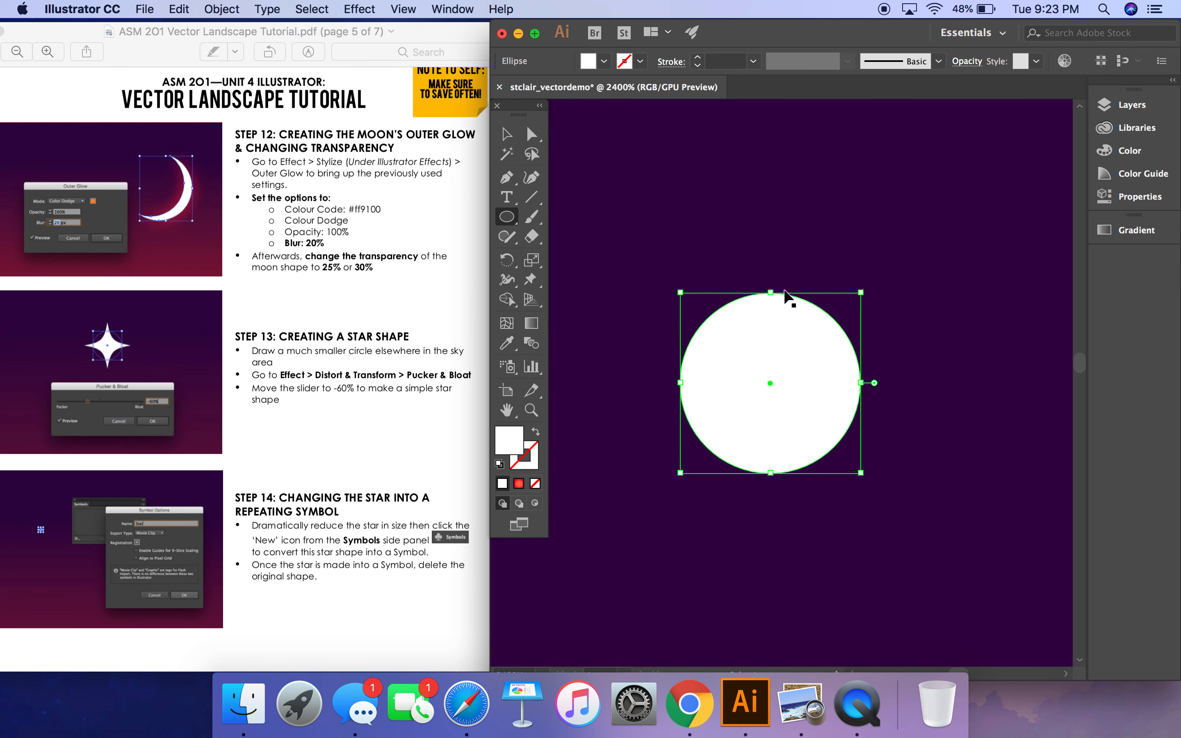
{"action": "key", "text": "super+equal"}
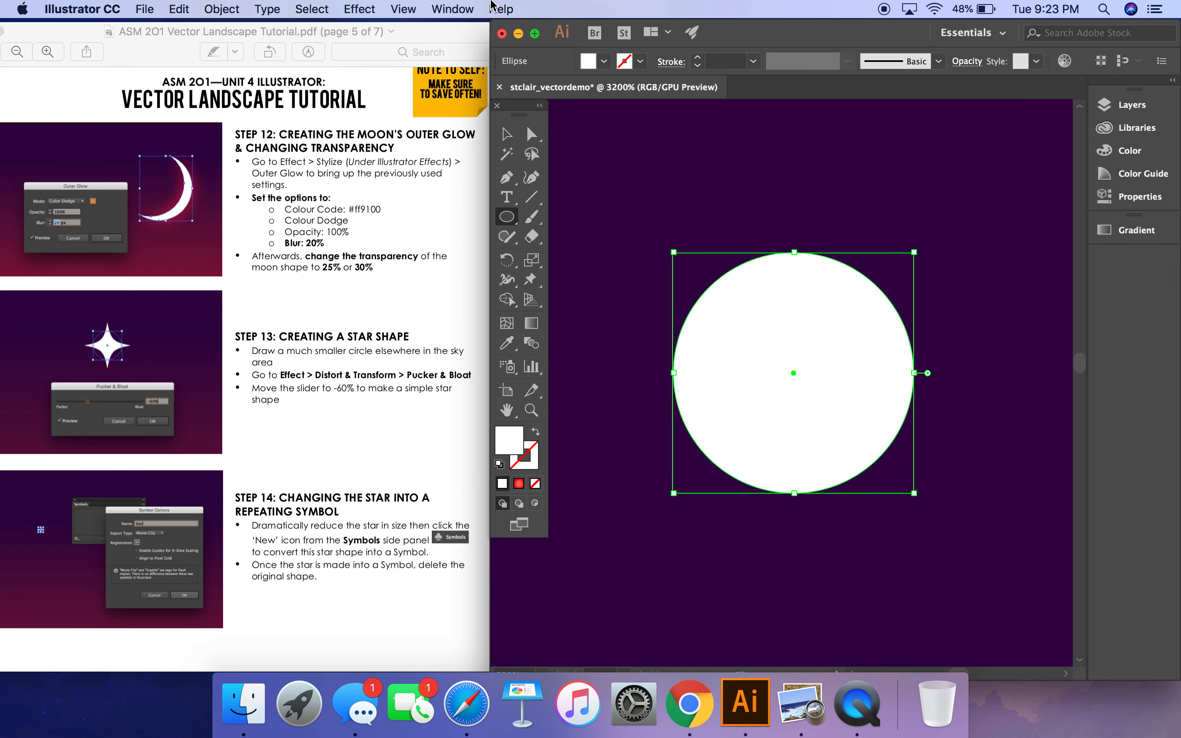
{"action": "left_click", "coordinate": [357, 8]}
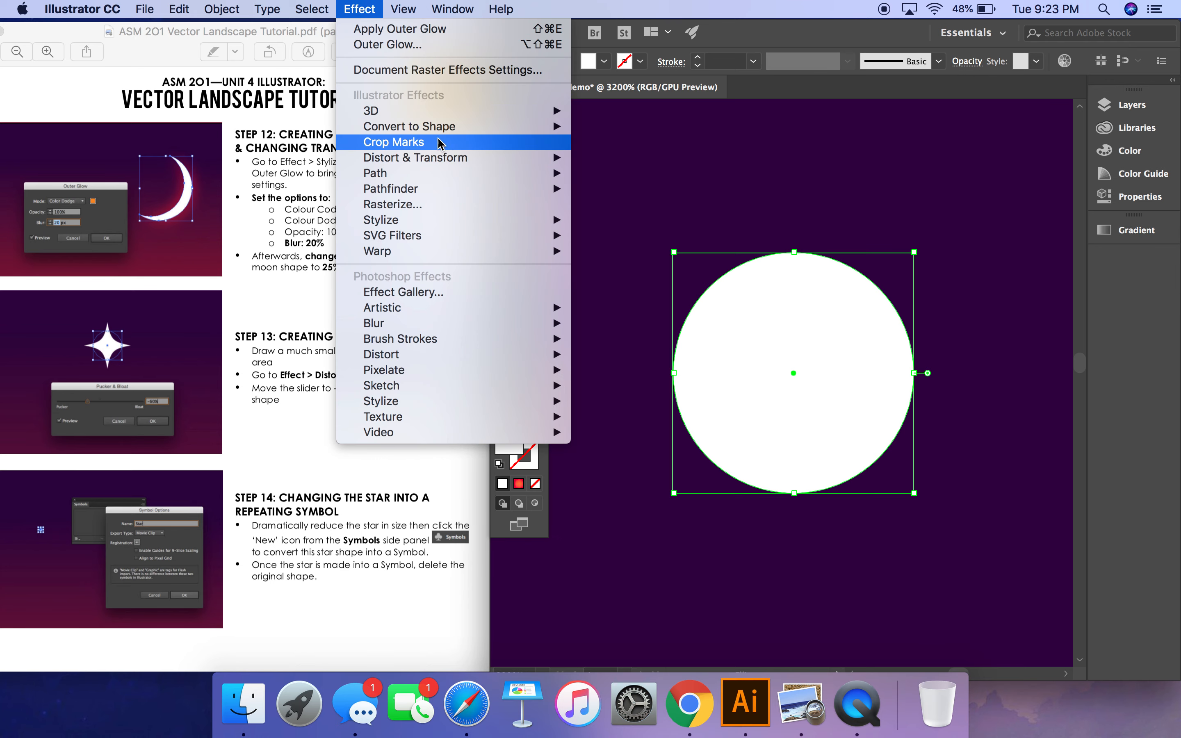
{"action": "mouse_move", "coordinate": [471, 158]}
{"action": "left_click", "coordinate": [631, 173]}
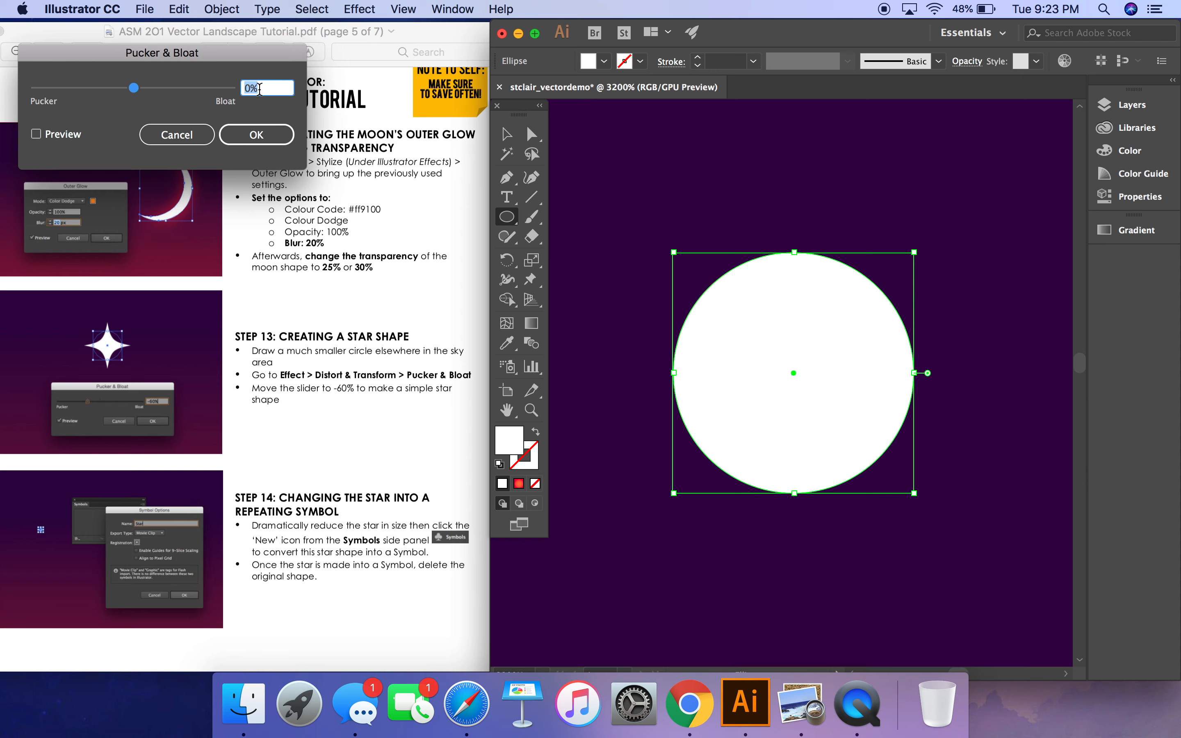
{"action": "left_click", "coordinate": [250, 88]}
{"action": "key", "text": "BackSpace"}
{"action": "type", "text": "-60"}
{"action": "key", "text": "Return"}
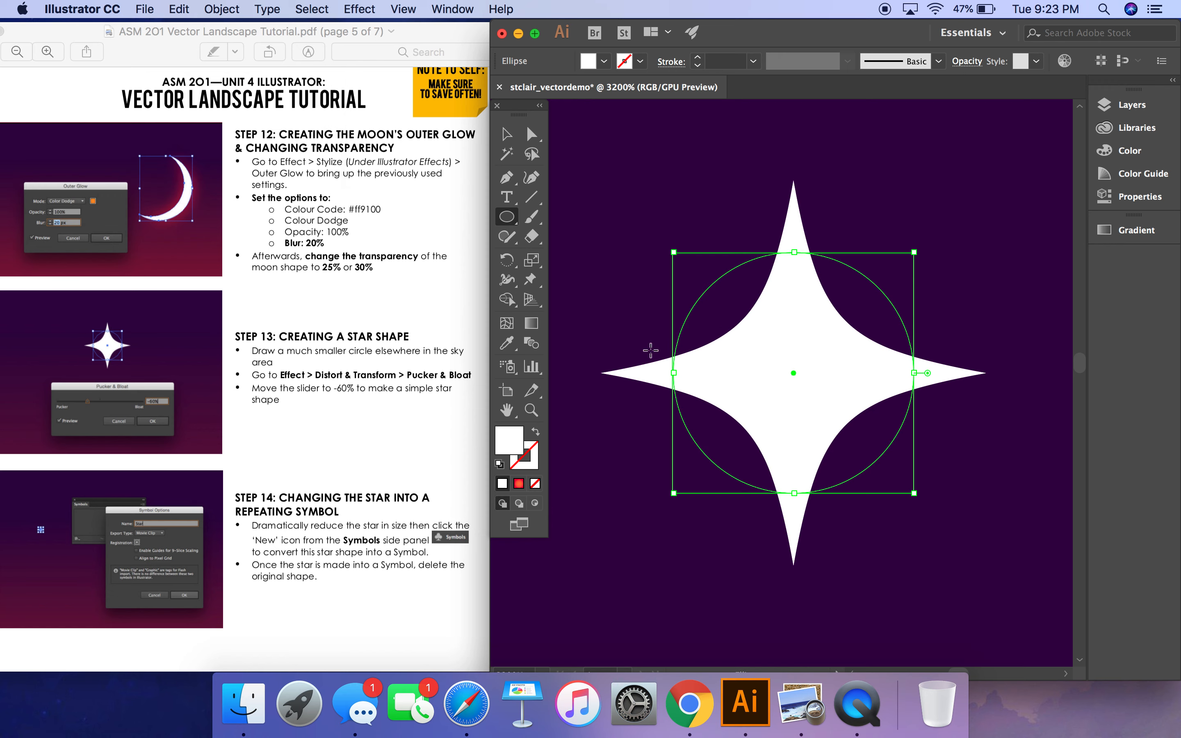
Shrink the star to roughly half its size for use as a tiny sky star
{"action": "scroll", "coordinate": [649, 353], "scroll_direction": "down", "scroll_amount": 4}
{"action": "scroll", "coordinate": [650, 354], "scroll_direction": "down", "scroll_amount": 10}
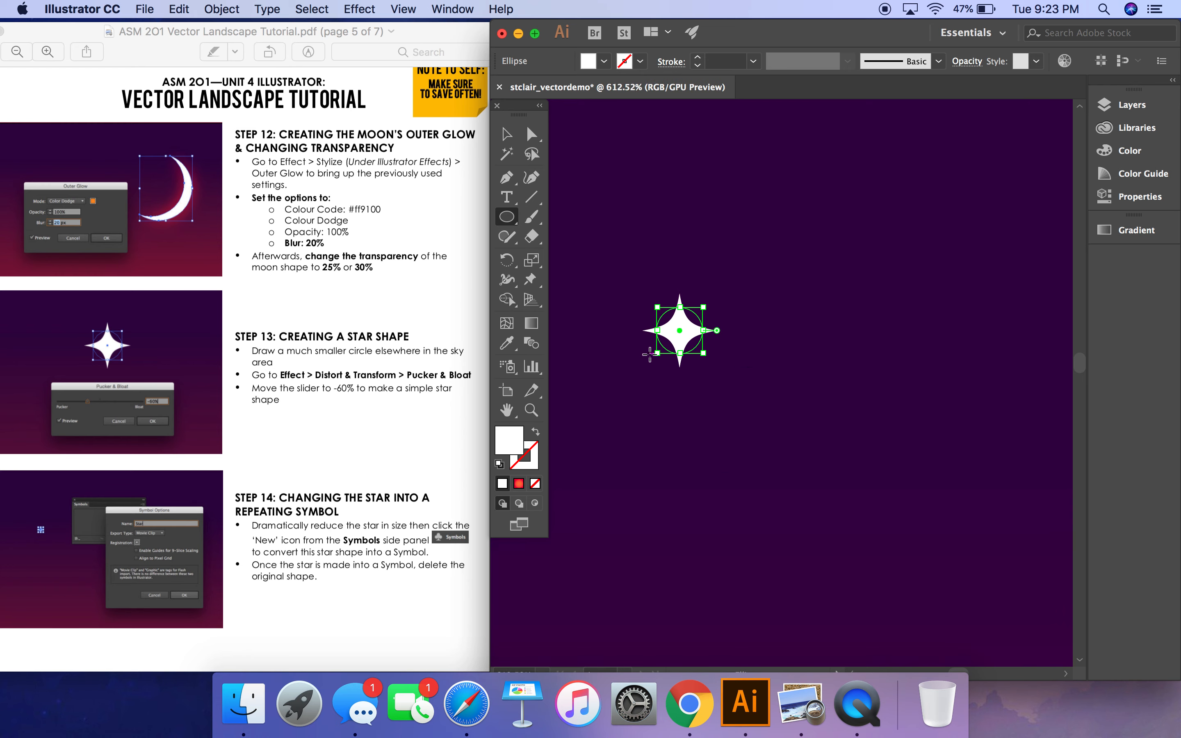
{"action": "scroll", "coordinate": [650, 353], "scroll_direction": "down", "scroll_amount": 3}
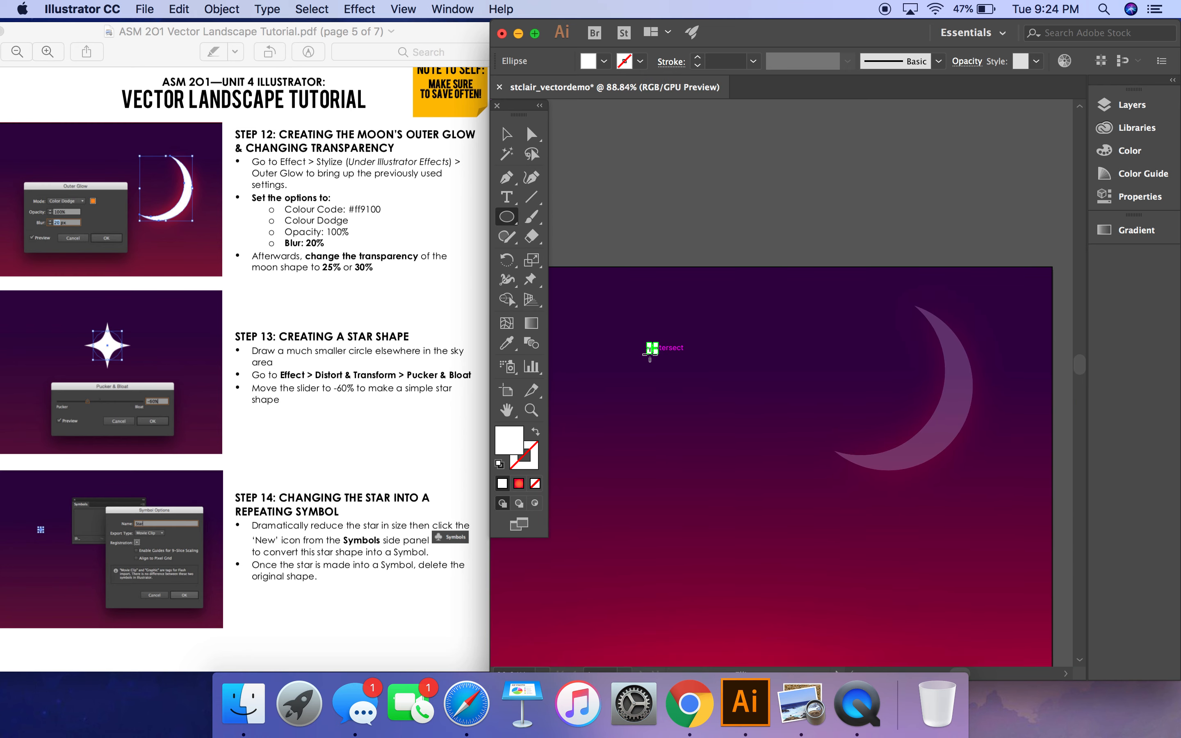
{"action": "scroll", "coordinate": [650, 354], "scroll_direction": "up", "scroll_amount": 8}
{"action": "scroll", "coordinate": [650, 354], "scroll_direction": "up", "scroll_amount": 1}
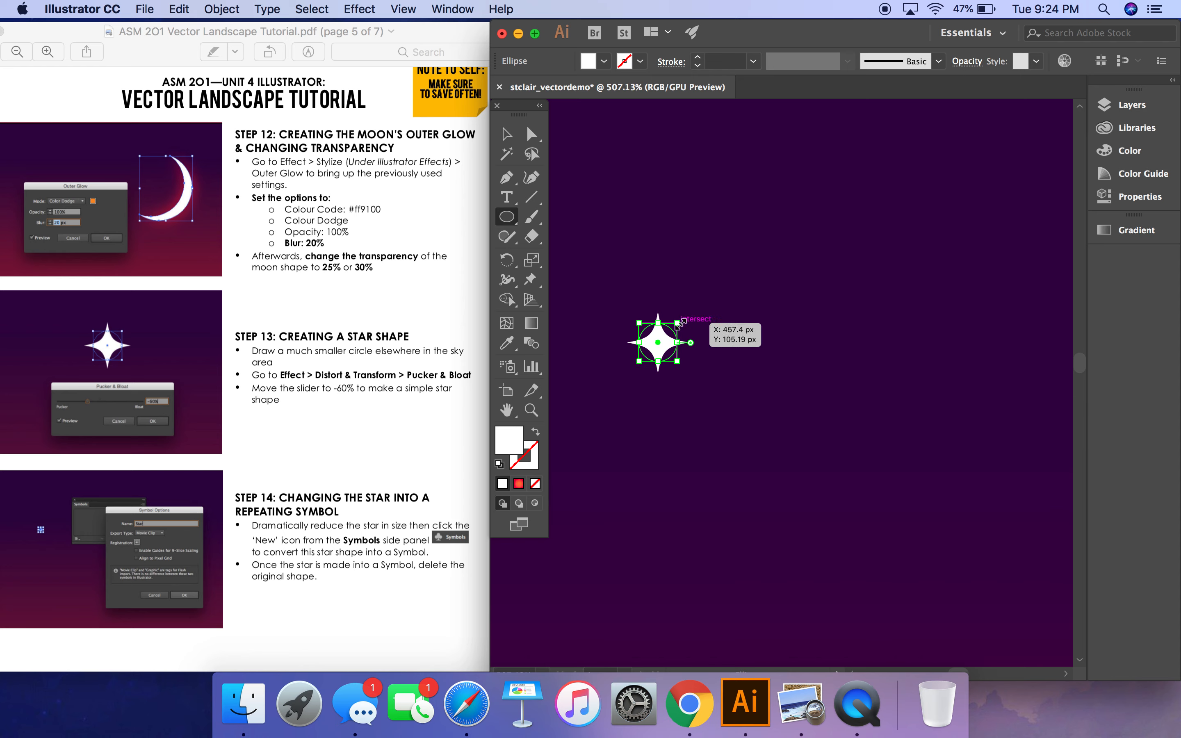
{"action": "left_click_drag", "start_coordinate": [679, 322], "coordinate": [660, 347]}
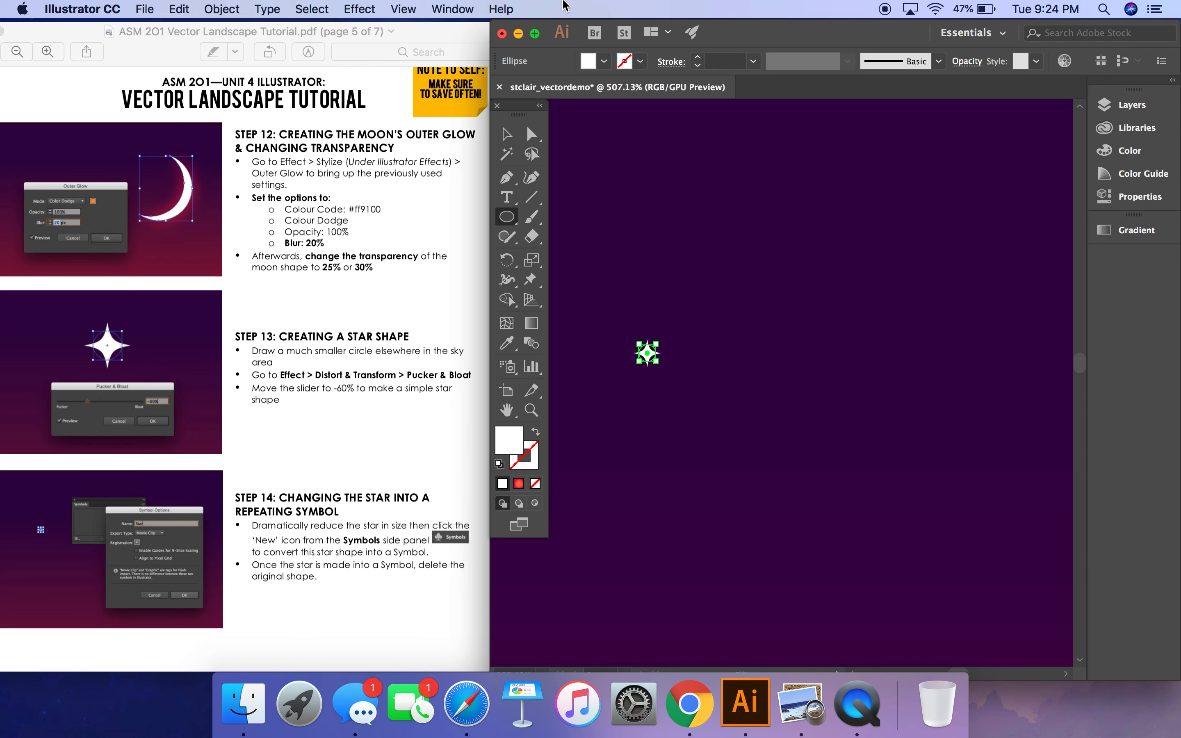
Save the star as a dynamic Movie Clip symbol named Star and delete the original shape from the artboard
{"action": "left_click", "coordinate": [453, 9]}
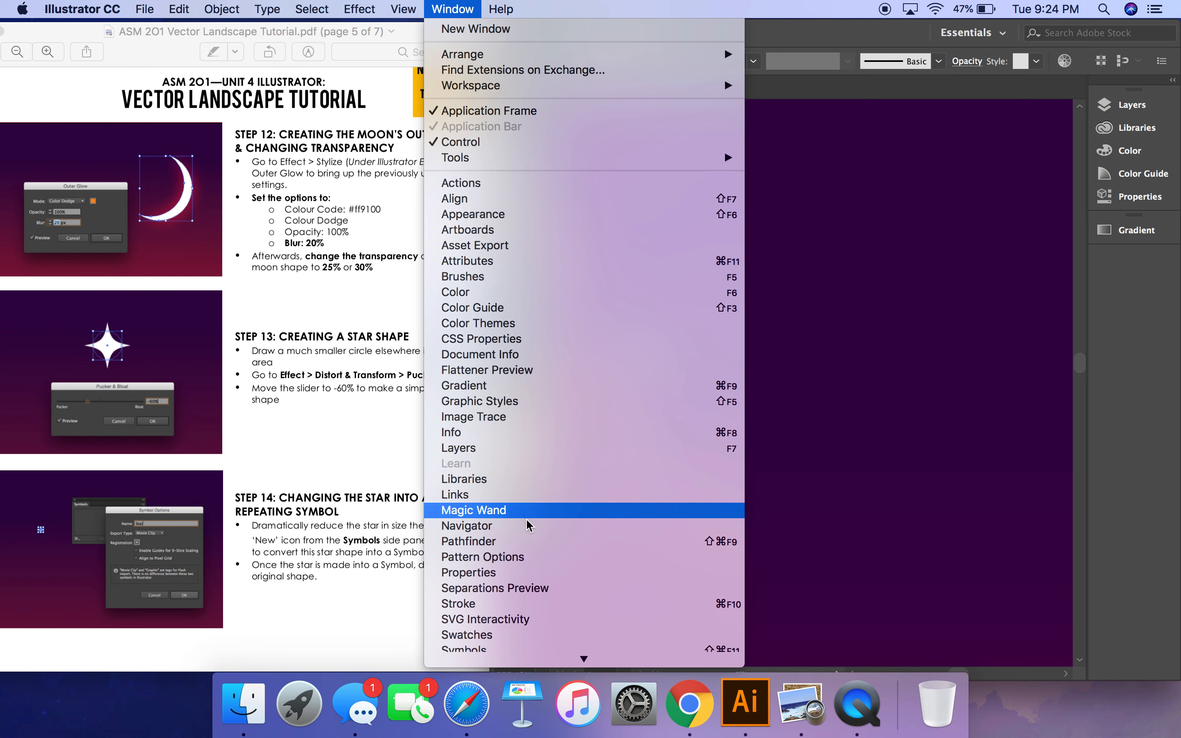
{"action": "scroll", "coordinate": [522, 617], "scroll_direction": "down", "scroll_amount": 2}
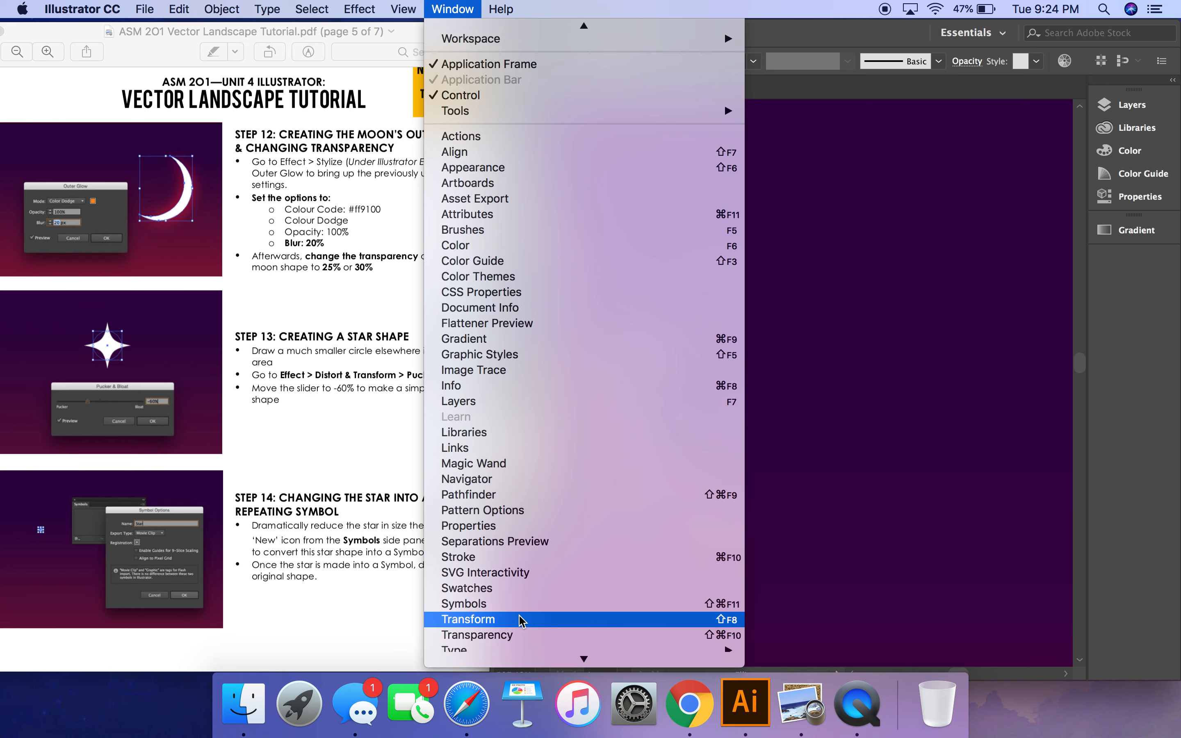
{"action": "left_click", "coordinate": [522, 610]}
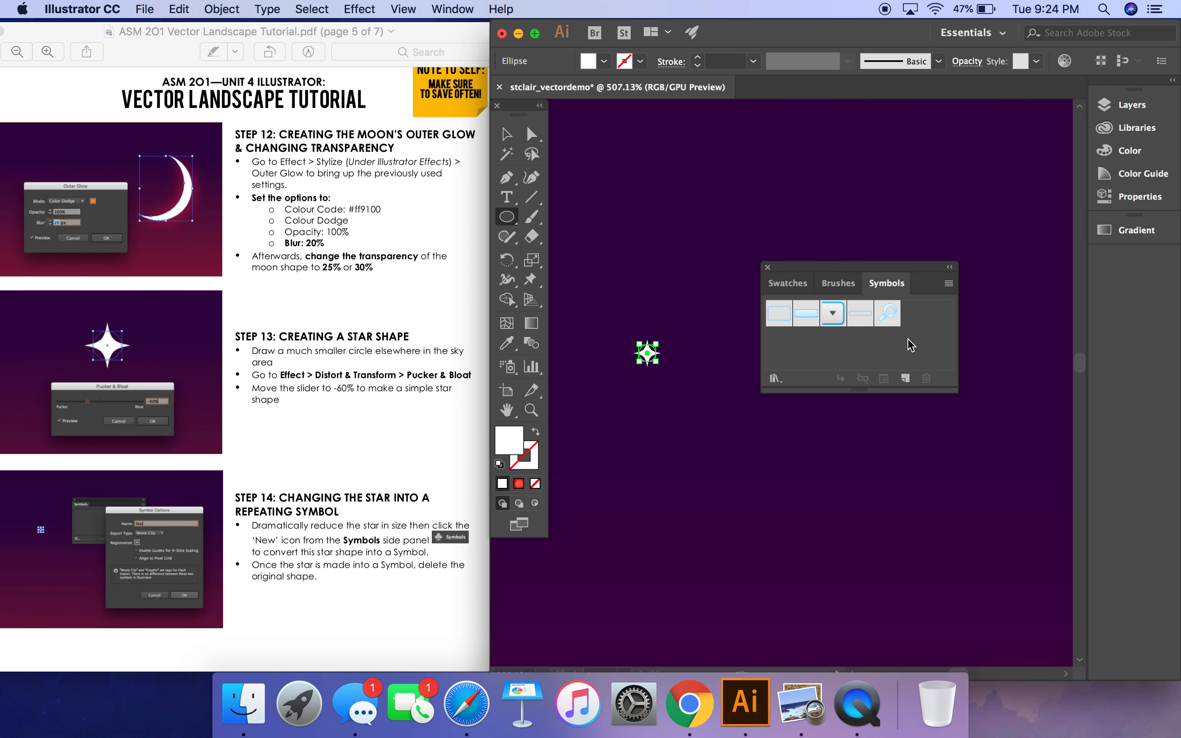
{"action": "left_click", "coordinate": [904, 378]}
{"action": "key", "text": "BackSpace"}
{"action": "type", "text": "Star"}
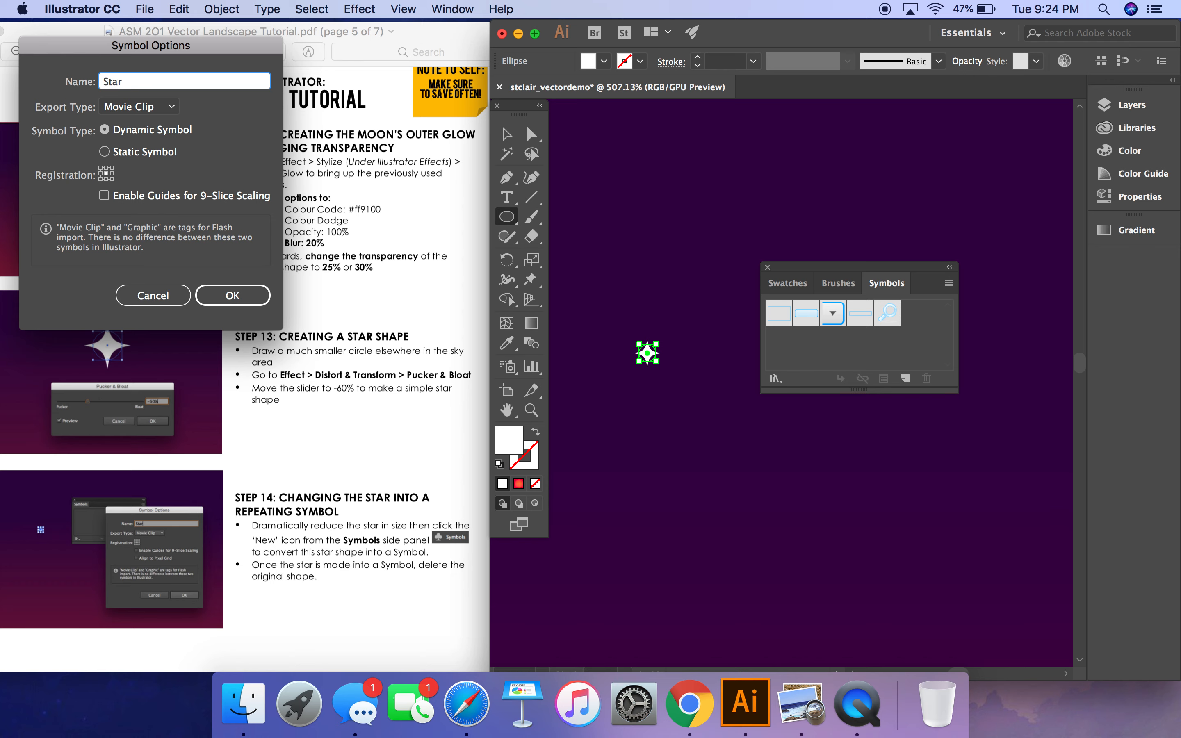
{"action": "key", "text": "Return"}
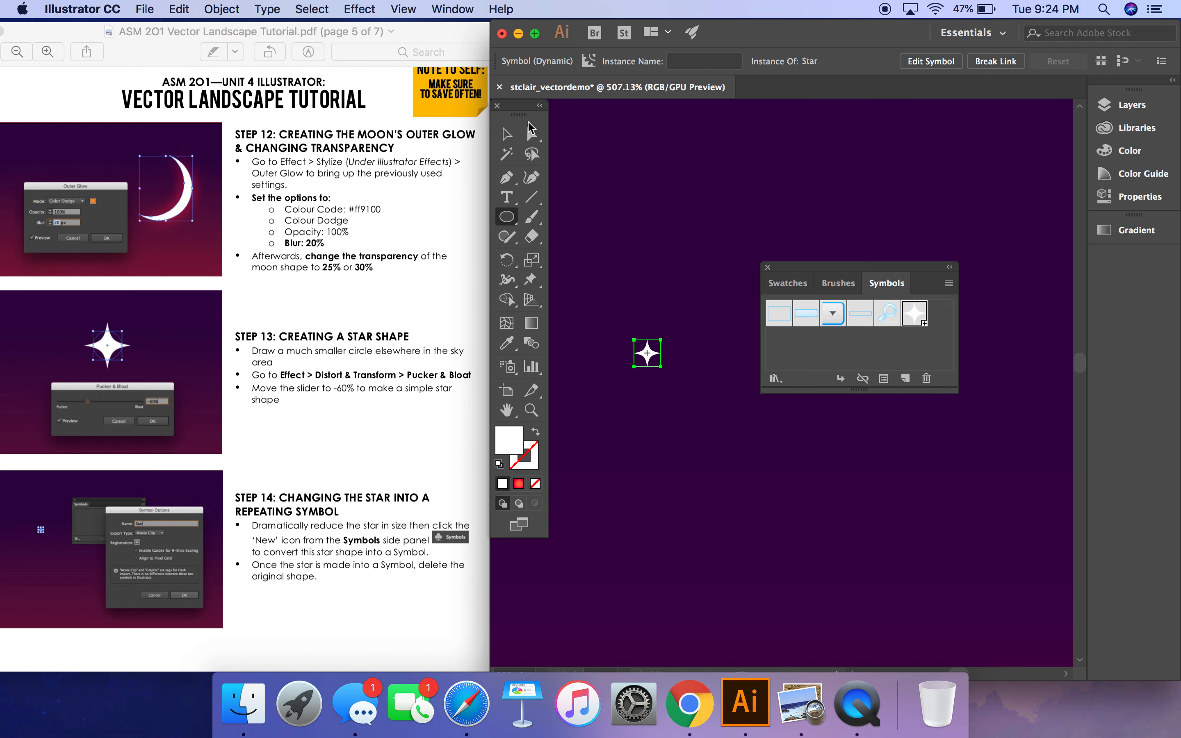
{"action": "left_click", "coordinate": [768, 267]}
{"action": "key", "text": "BackSpace"}
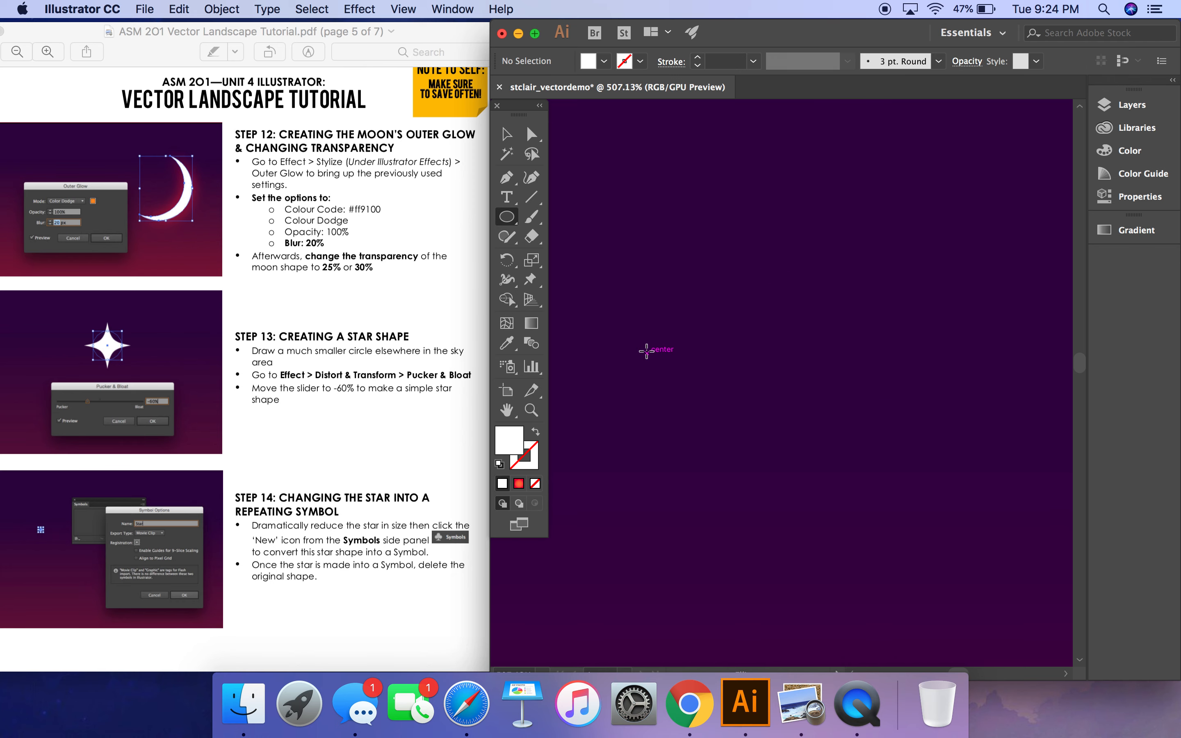
Spray Star symbols across the whole purple sky down to above the sun, using the Symbol Sprayer with an enlarged brush
{"action": "key", "text": "super+0"}
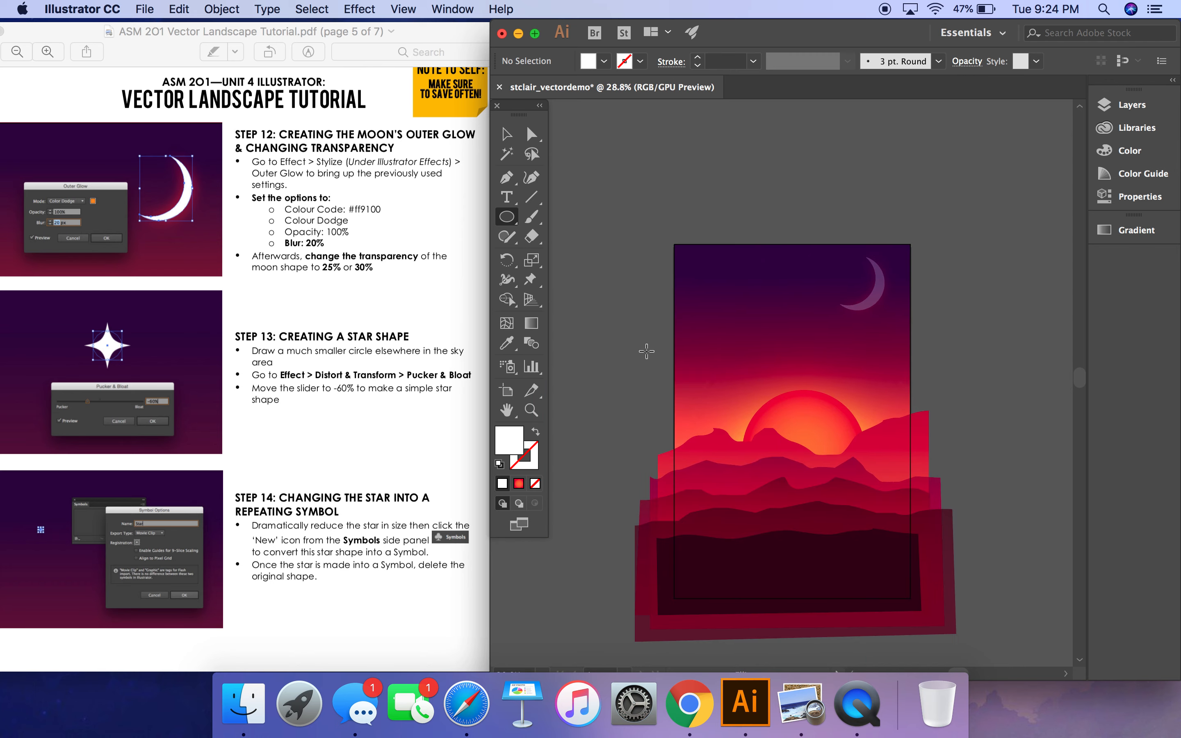
{"action": "scroll", "coordinate": [308, 487], "scroll_direction": "down", "scroll_amount": 10}
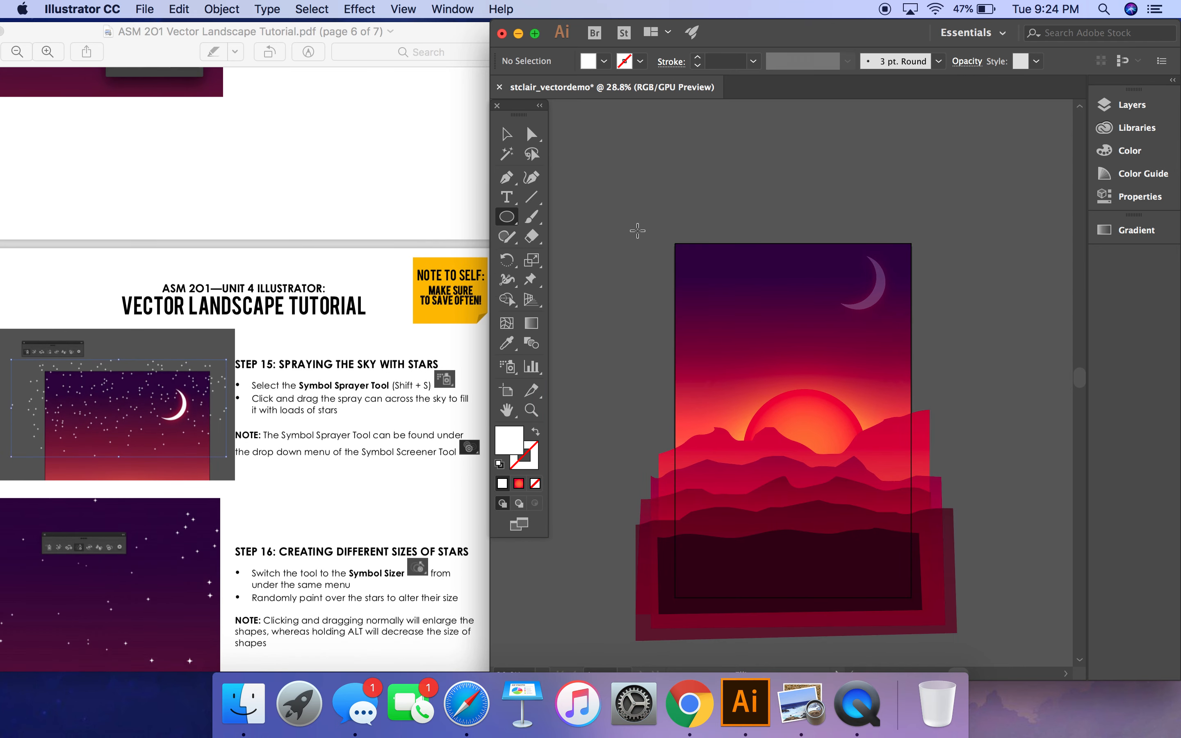
{"action": "left_click", "coordinate": [508, 367]}
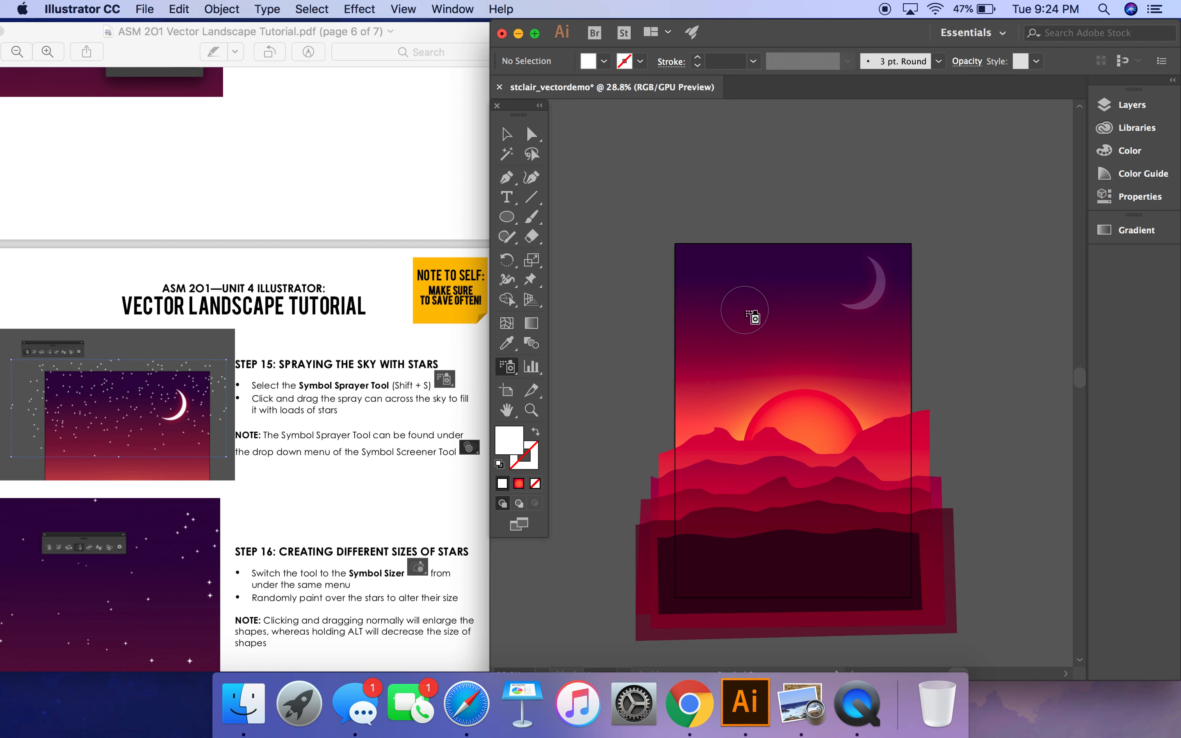
{"action": "key", "text": "bracketright"}
{"action": "key", "text": "bracketright"}
{"action": "key", "text": "bracketright"}
{"action": "key", "text": "bracketright"}
{"action": "key", "text": "bracketright"}
{"action": "key", "text": "bracketright"}
{"action": "key", "text": "bracketright"}
{"action": "key", "text": "bracketright"}
{"action": "key", "text": "bracketleft"}
{"action": "key", "text": "bracketleft"}
{"action": "key", "text": "bracketleft"}
{"action": "mouse_move", "coordinate": [726, 314]}
{"action": "left_mouse_down"}
{"action": "mouse_move", "coordinate": [733, 264]}
{"action": "mouse_move", "coordinate": [770, 296]}
{"action": "mouse_move", "coordinate": [769, 331]}
{"action": "mouse_move", "coordinate": [808, 310]}
{"action": "mouse_move", "coordinate": [890, 306]}
{"action": "mouse_move", "coordinate": [722, 311]}
{"action": "mouse_move", "coordinate": [773, 255]}
{"action": "mouse_move", "coordinate": [710, 281]}
{"action": "mouse_move", "coordinate": [664, 262]}
{"action": "mouse_move", "coordinate": [688, 303]}
{"action": "mouse_move", "coordinate": [925, 239]}
{"action": "mouse_move", "coordinate": [894, 288]}
{"action": "mouse_move", "coordinate": [802, 285]}
{"action": "mouse_move", "coordinate": [710, 306]}
{"action": "mouse_move", "coordinate": [858, 303]}
{"action": "mouse_move", "coordinate": [713, 312]}
{"action": "mouse_move", "coordinate": [861, 296]}
{"action": "mouse_move", "coordinate": [815, 293]}
{"action": "mouse_move", "coordinate": [821, 259]}
{"action": "left_mouse_up"}
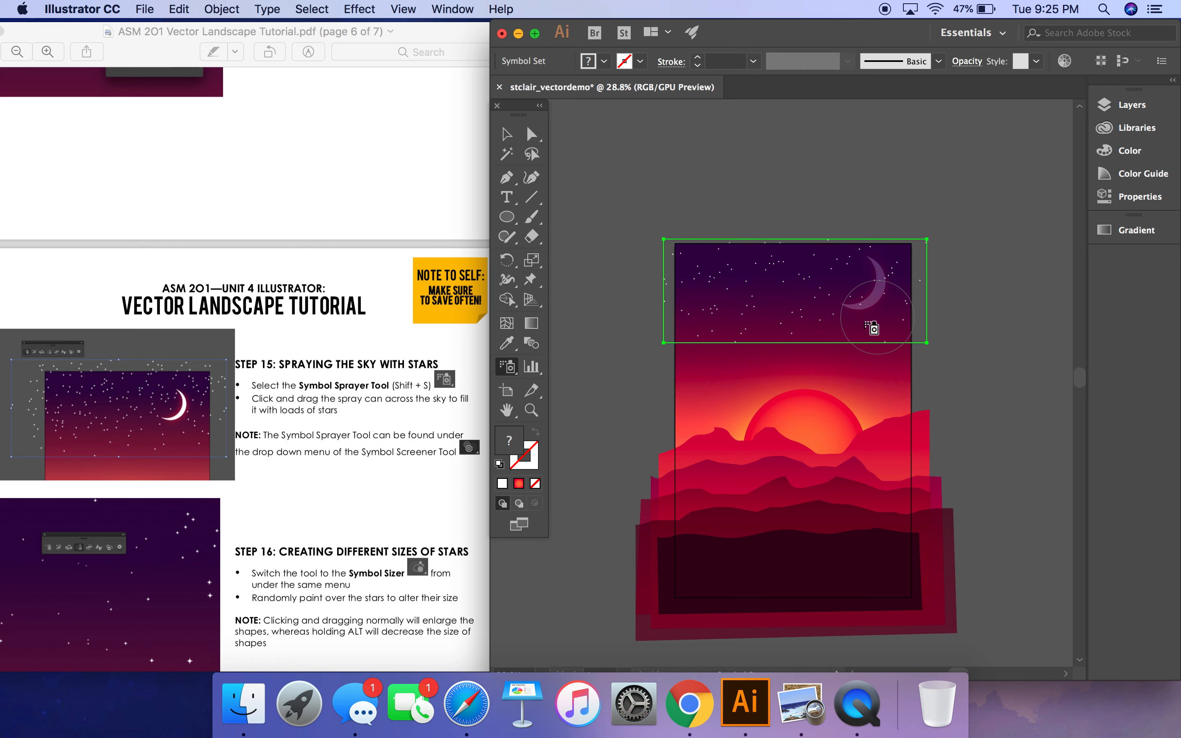
{"action": "mouse_move", "coordinate": [838, 342]}
{"action": "left_mouse_down"}
{"action": "mouse_move", "coordinate": [878, 273]}
{"action": "mouse_move", "coordinate": [897, 339]}
{"action": "left_mouse_up"}
{"action": "mouse_move", "coordinate": [743, 345]}
{"action": "left_mouse_down"}
{"action": "mouse_move", "coordinate": [724, 334]}
{"action": "mouse_move", "coordinate": [694, 348]}
{"action": "left_mouse_up"}
{"action": "left_click", "coordinate": [696, 360]}
{"action": "mouse_move", "coordinate": [865, 338]}
{"action": "left_mouse_down"}
{"action": "mouse_move", "coordinate": [794, 295]}
{"action": "mouse_move", "coordinate": [772, 301]}
{"action": "mouse_move", "coordinate": [765, 327]}
{"action": "mouse_move", "coordinate": [766, 272]}
{"action": "mouse_move", "coordinate": [816, 274]}
{"action": "left_mouse_up"}
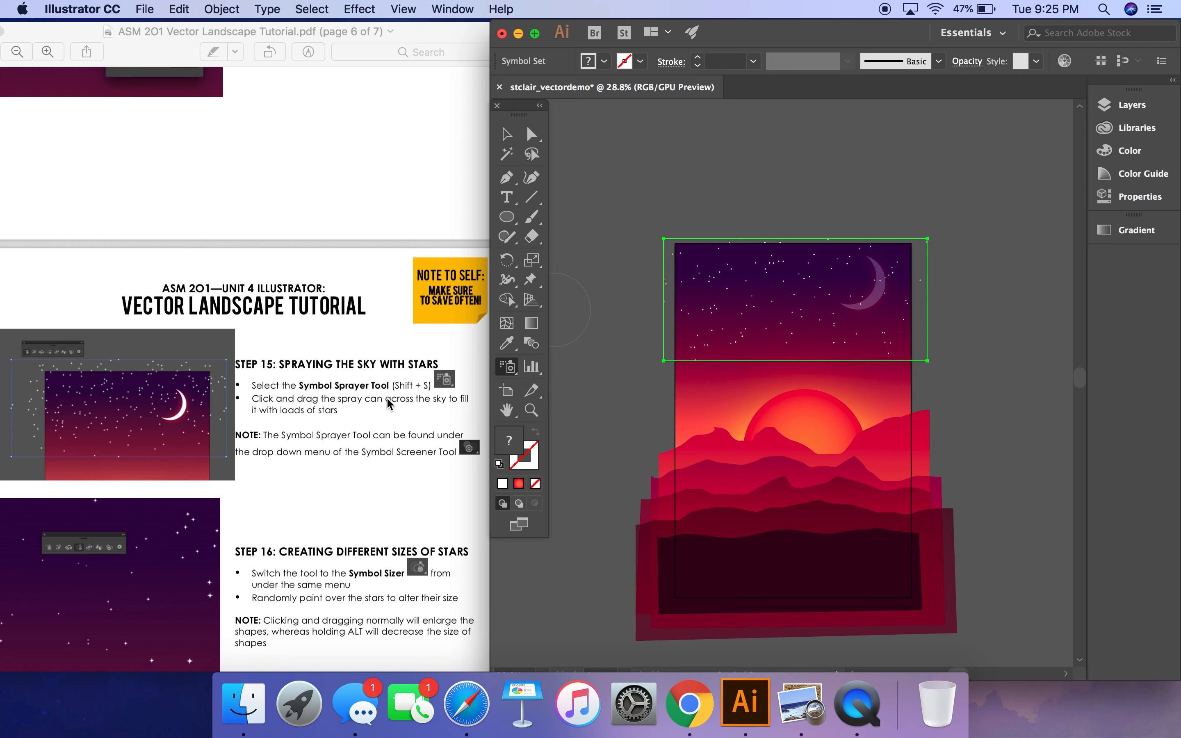
Enlarge some stars in the left and middle of the sky using the Symbol Sizer with a reduced brush
{"action": "left_click", "coordinate": [510, 375]}
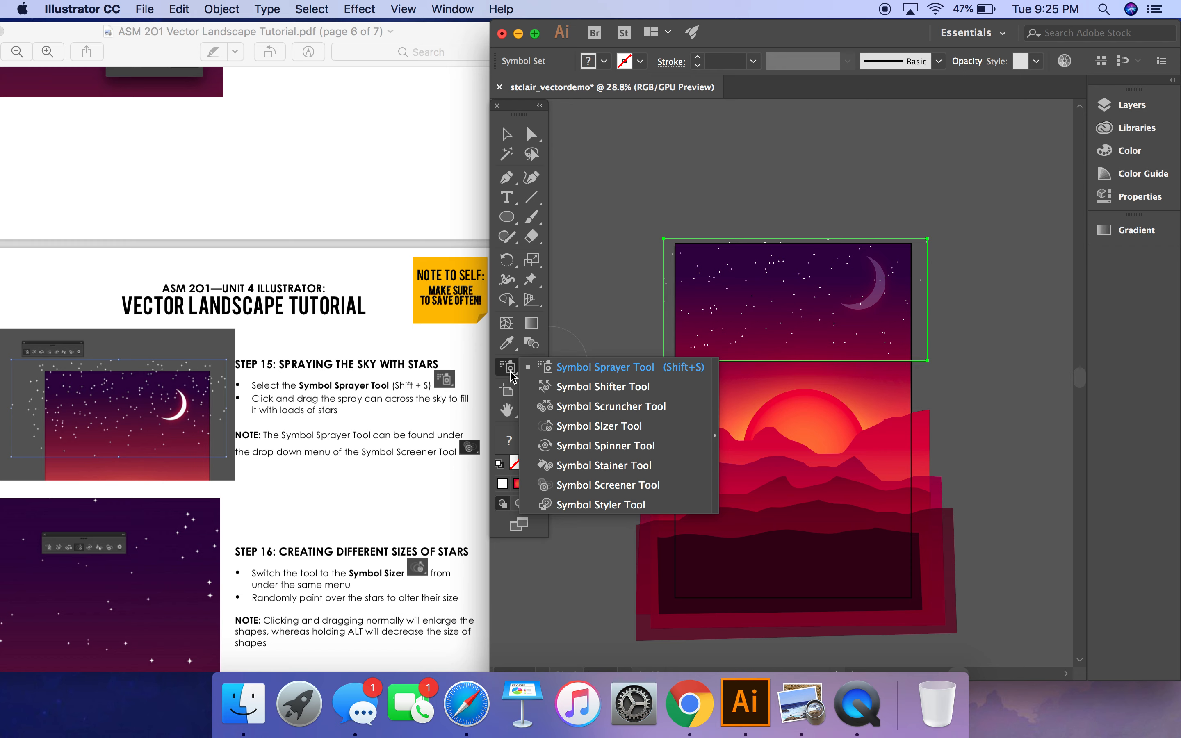
{"action": "left_click", "coordinate": [599, 425]}
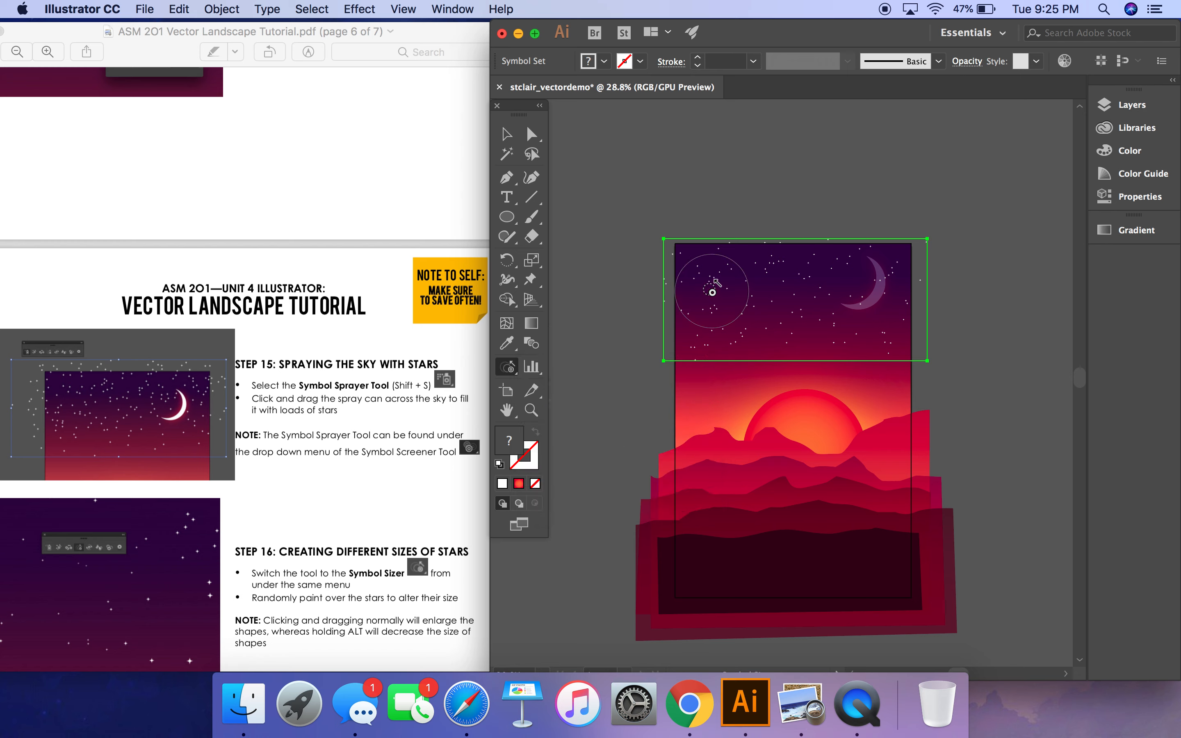
{"action": "key", "text": "bracketleft"}
{"action": "key", "text": "bracketleft"}
{"action": "key", "text": "bracketleft"}
{"action": "key", "text": "bracketleft"}
{"action": "left_click", "coordinate": [708, 292]}
{"action": "left_click", "coordinate": [802, 299]}
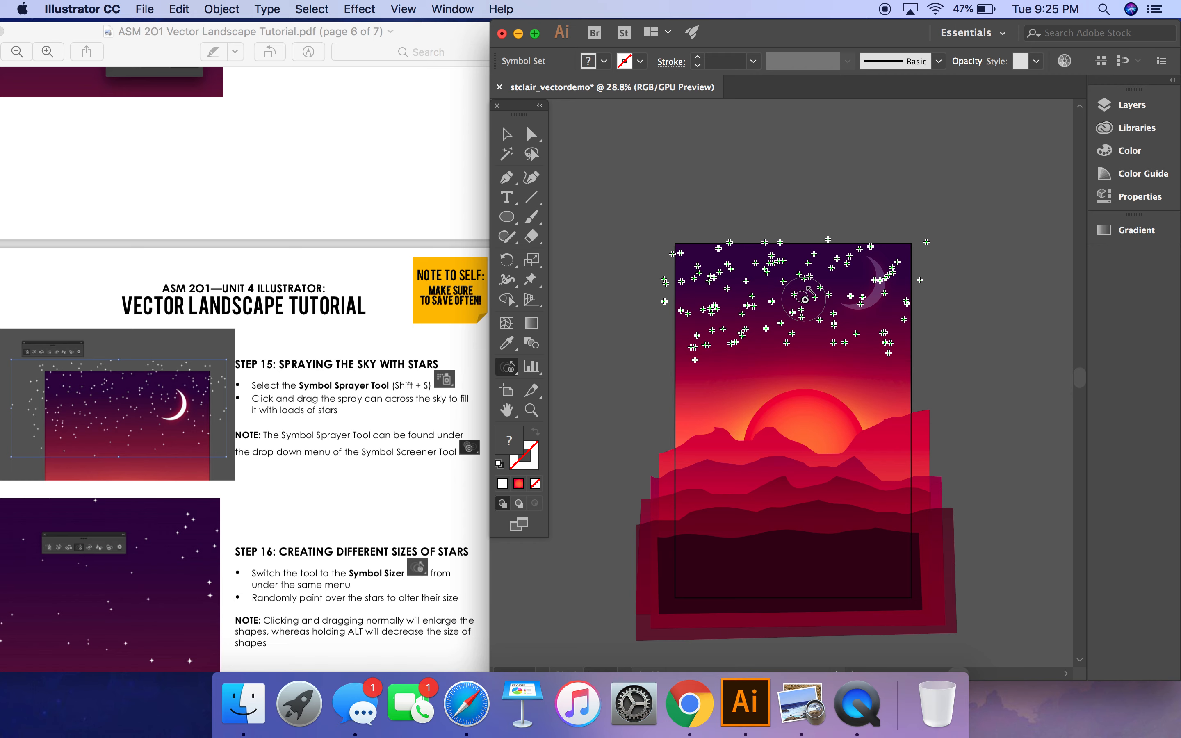
Try to enlarge the stars just below the crescent moon with the Symbol Sizer
{"action": "scroll", "coordinate": [882, 316], "scroll_direction": "up", "scroll_amount": 5}
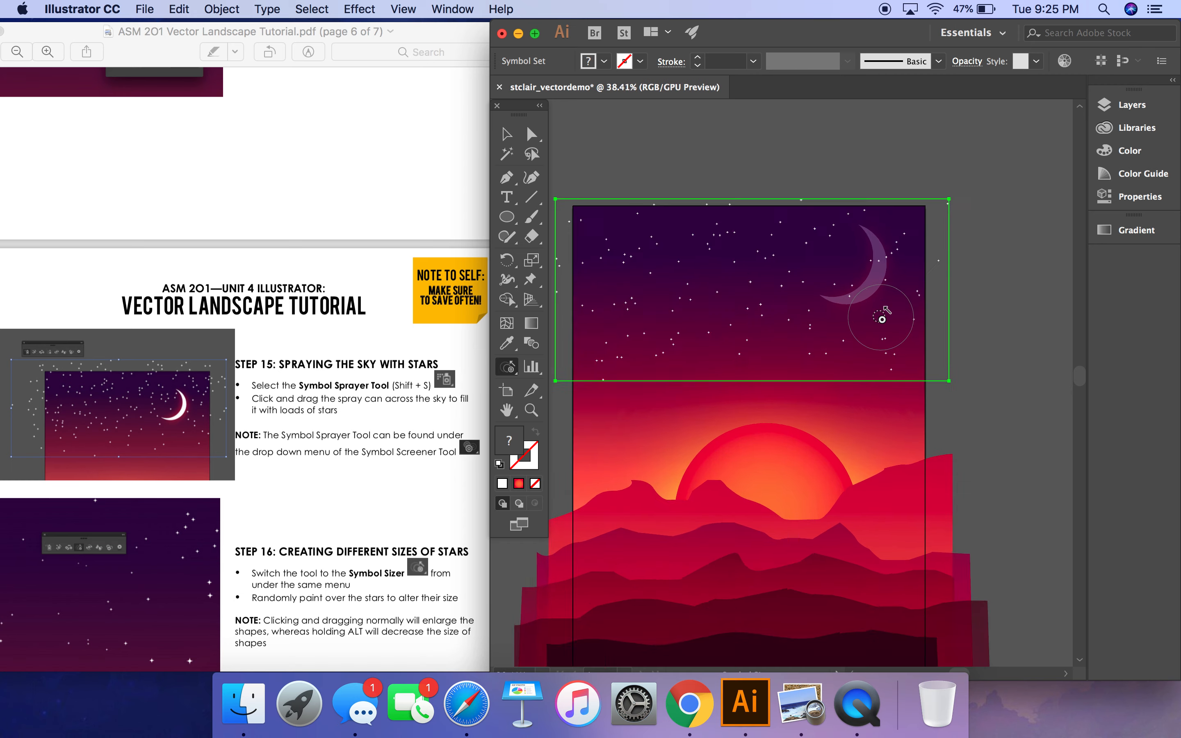
{"action": "scroll", "coordinate": [882, 316], "scroll_direction": "up", "scroll_amount": 1}
{"action": "left_click_drag", "start_coordinate": [885, 336], "coordinate": [889, 339]}
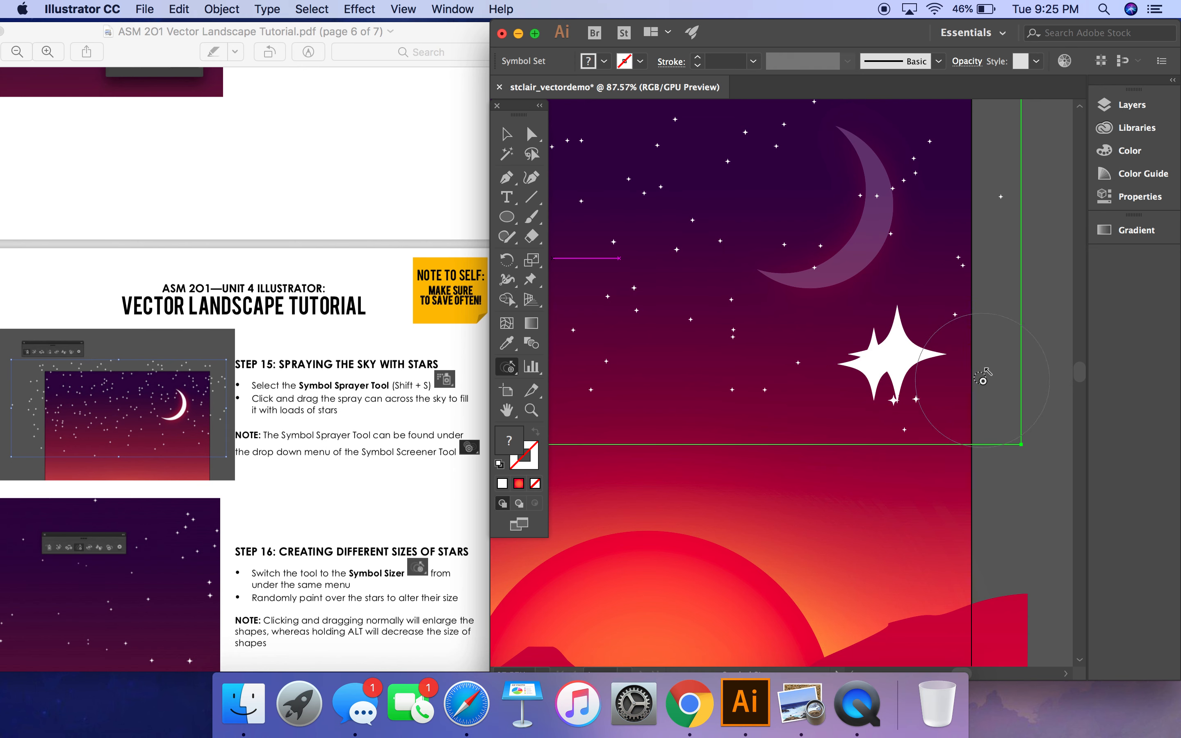
{"action": "key", "text": "super+z"}
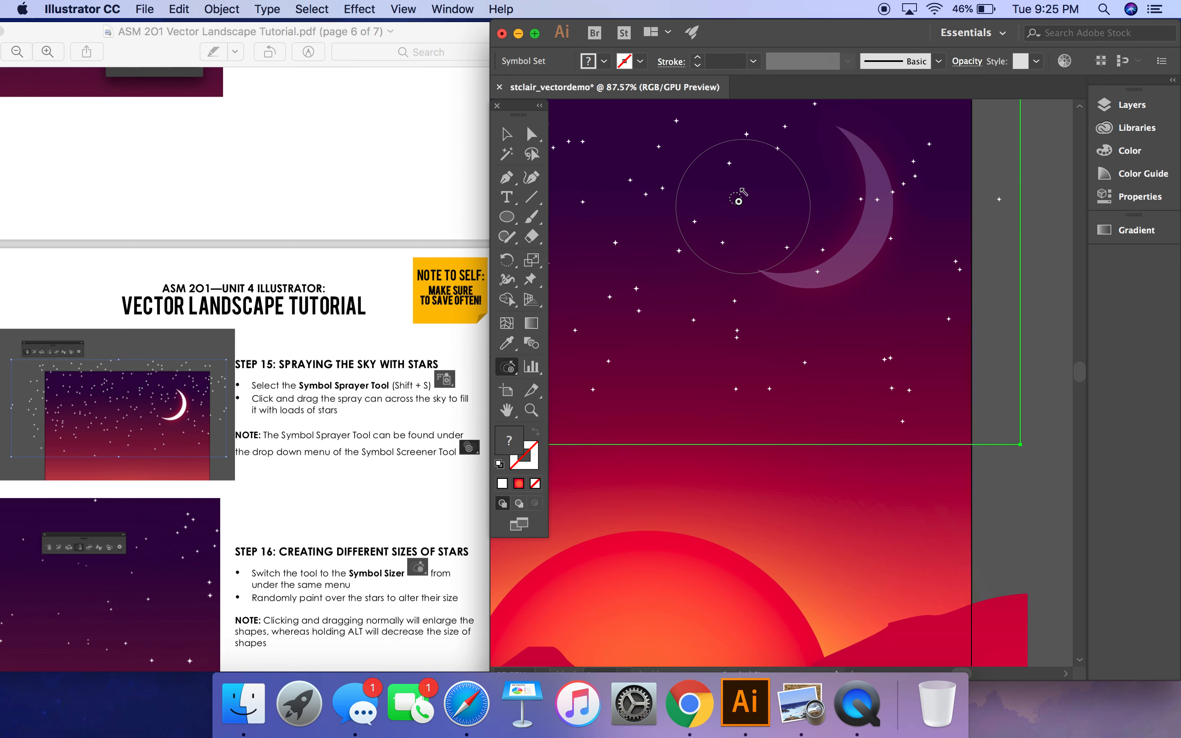
Shrink some of the stars around the crescent moon with the Symbol Sizer to vary their sizes
{"action": "scroll", "coordinate": [723, 171], "scroll_direction": "left", "scroll_amount": 5}
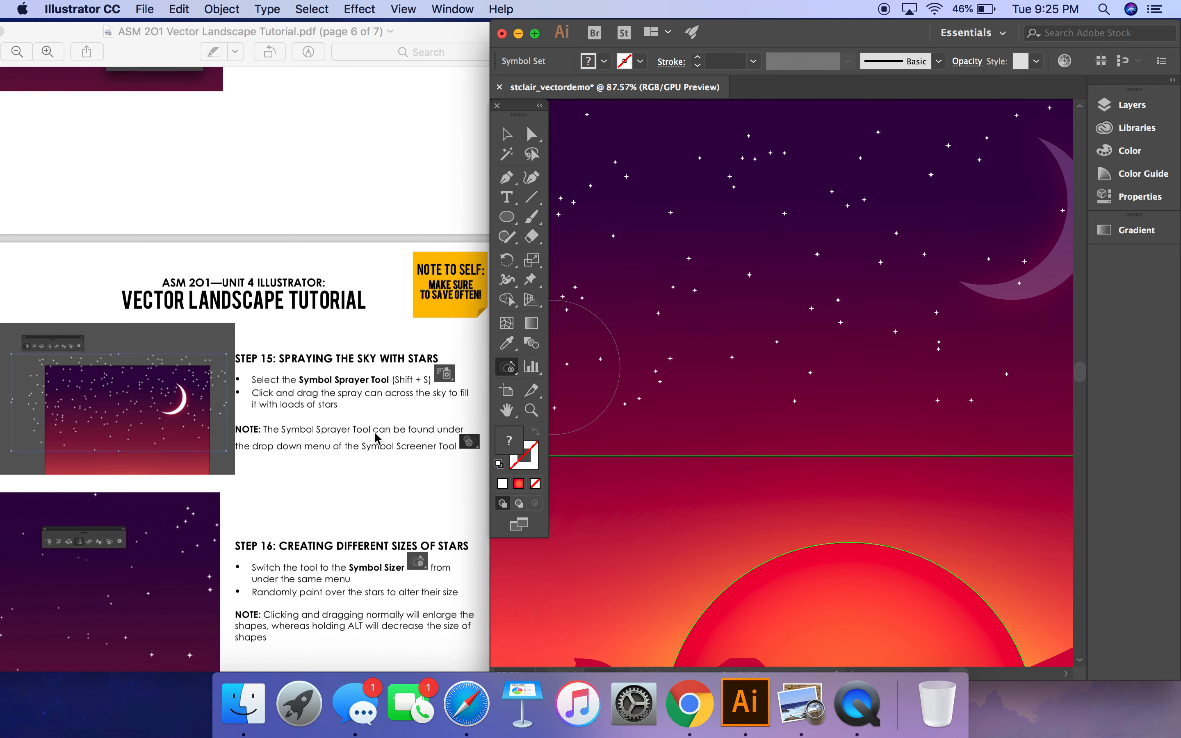
{"action": "scroll", "coordinate": [377, 439], "scroll_direction": "down", "scroll_amount": 3}
{"action": "scroll", "coordinate": [753, 302], "scroll_direction": "down", "scroll_amount": 4}
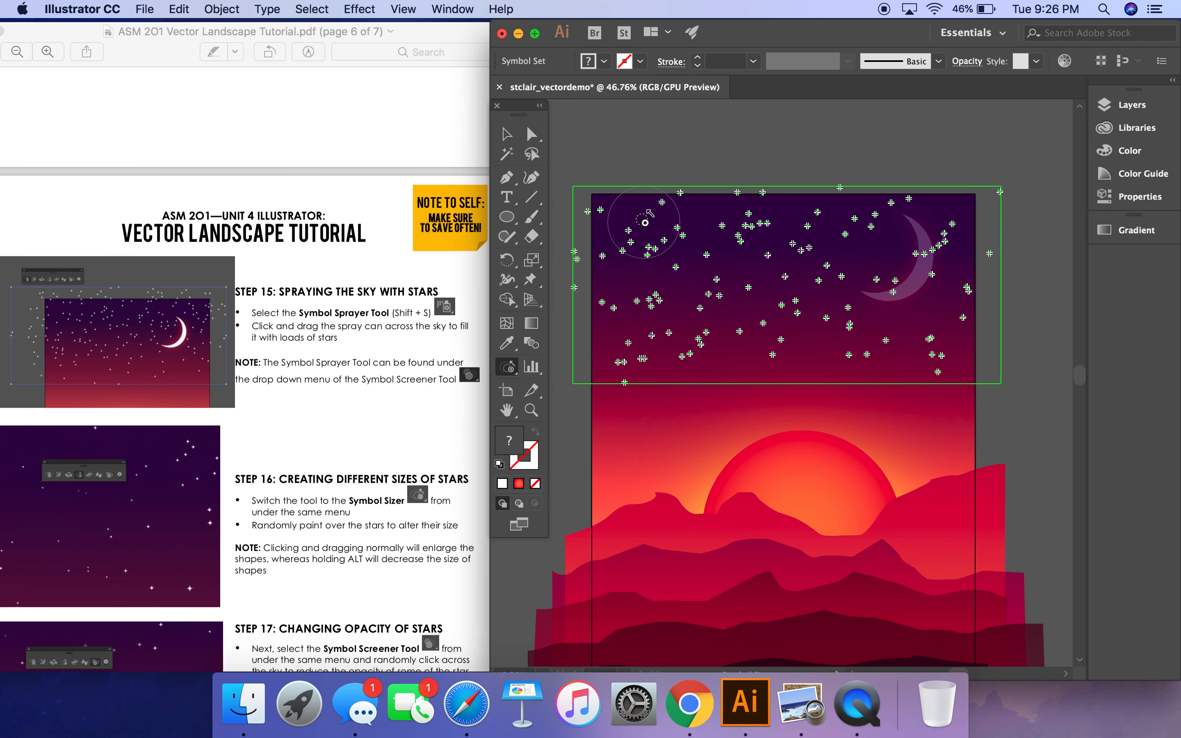
{"action": "left_click", "coordinate": [937, 244], "text": "alt"}
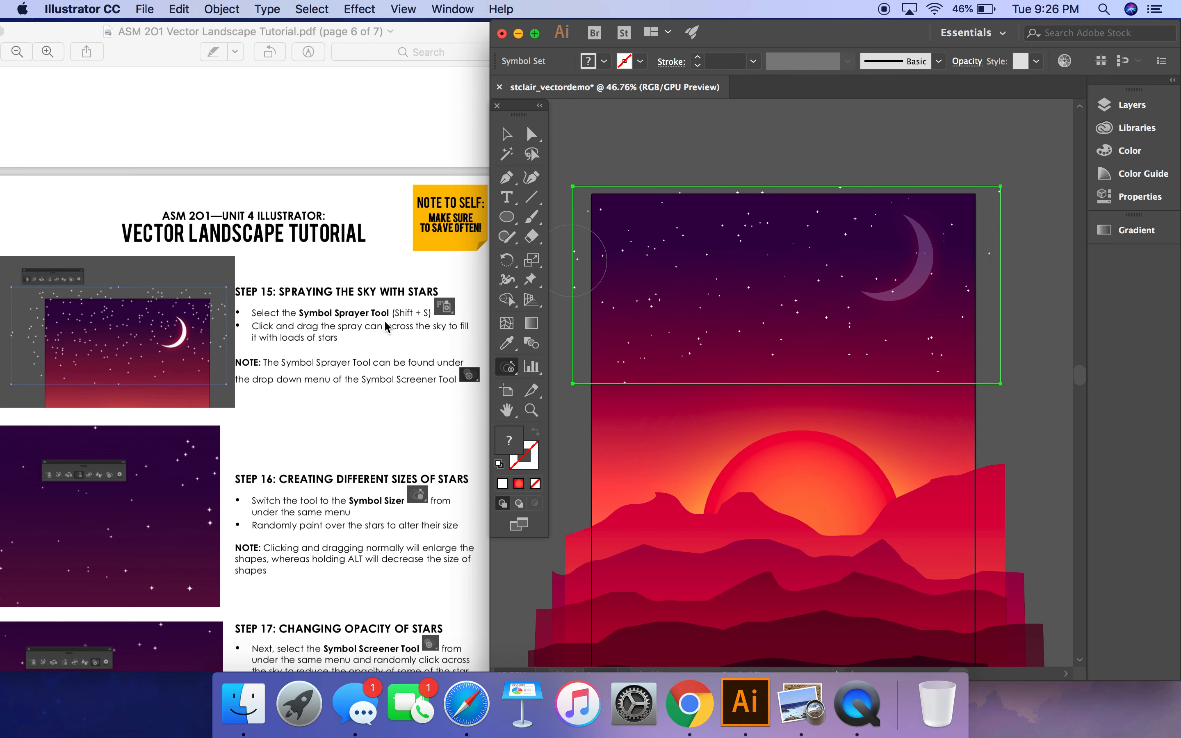
Move the star symbol set beneath the crescent moon's path within the Sun & Moon layer
{"action": "scroll", "coordinate": [342, 463], "scroll_direction": "down", "scroll_amount": 2}
{"action": "left_click", "coordinate": [1131, 104]}
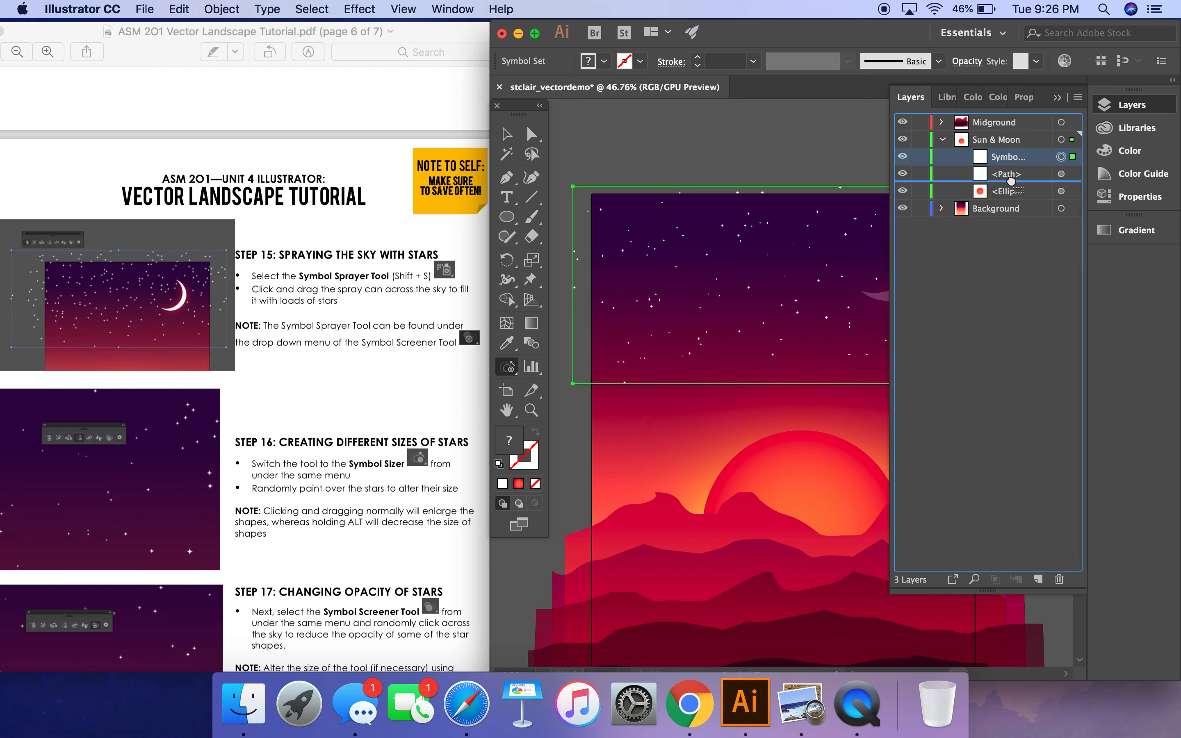
{"action": "scroll", "coordinate": [756, 337], "scroll_direction": "right", "scroll_amount": 5}
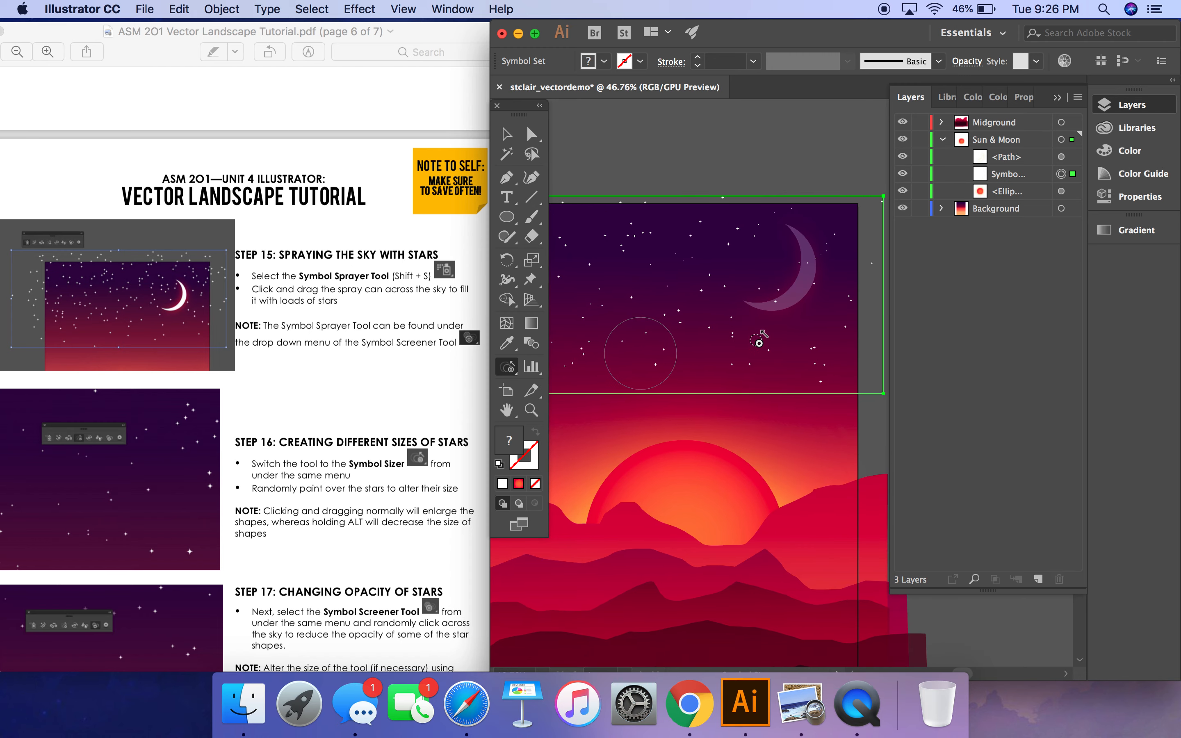
{"action": "scroll", "coordinate": [770, 316], "scroll_direction": "up", "scroll_amount": 10}
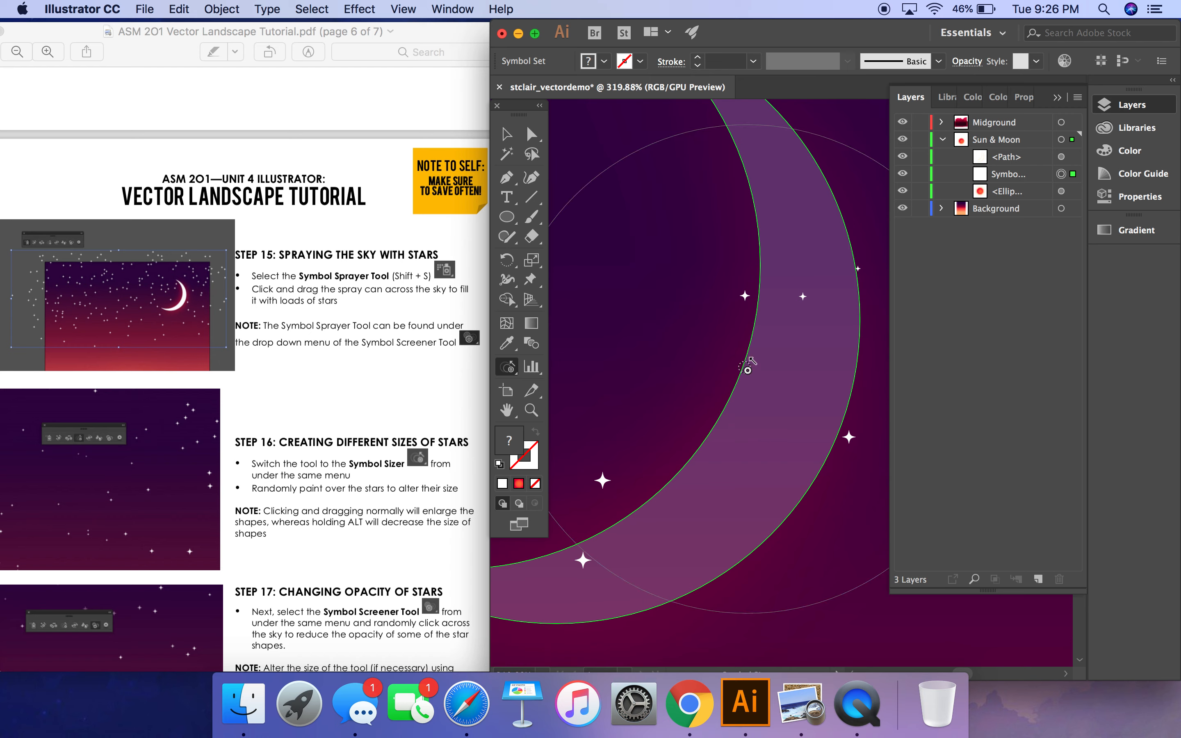
Rotate the crescent moon clockwise so that its two tips point upward, and deselect it
{"action": "left_click", "coordinate": [506, 133]}
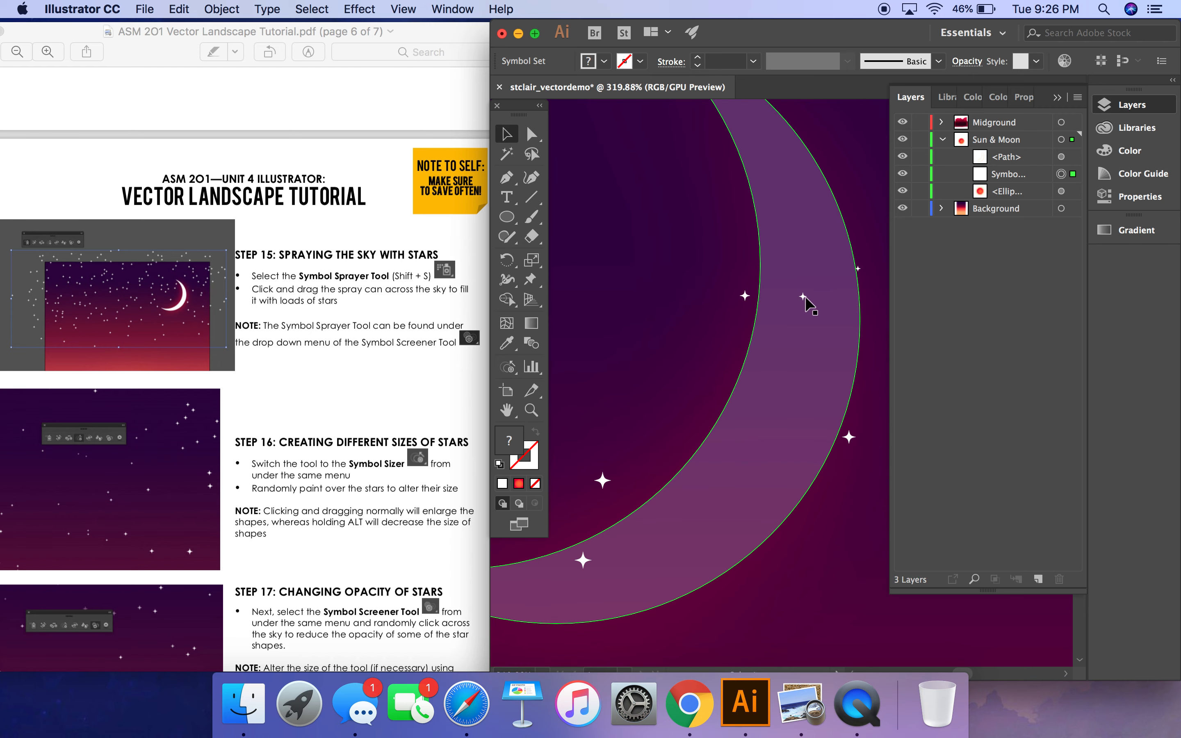
{"action": "left_click", "coordinate": [804, 298]}
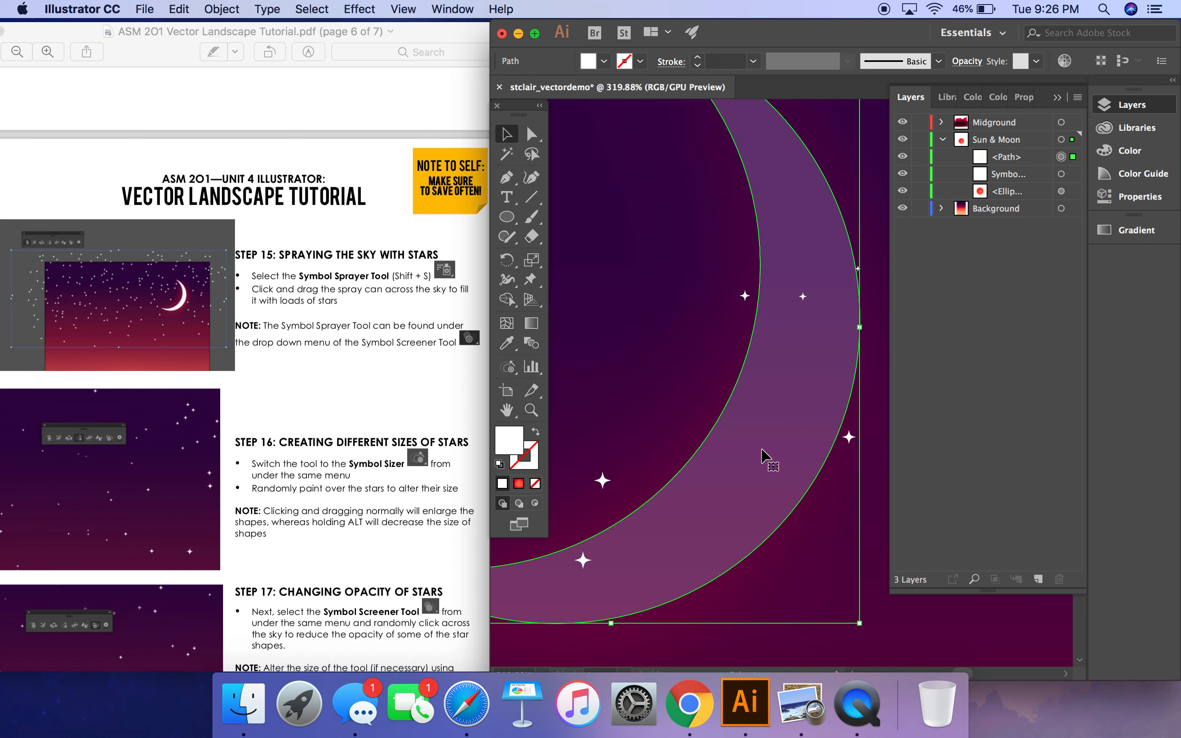
{"action": "key", "text": "super+0"}
{"action": "left_click_drag", "start_coordinate": [762, 449], "coordinate": [800, 493]}
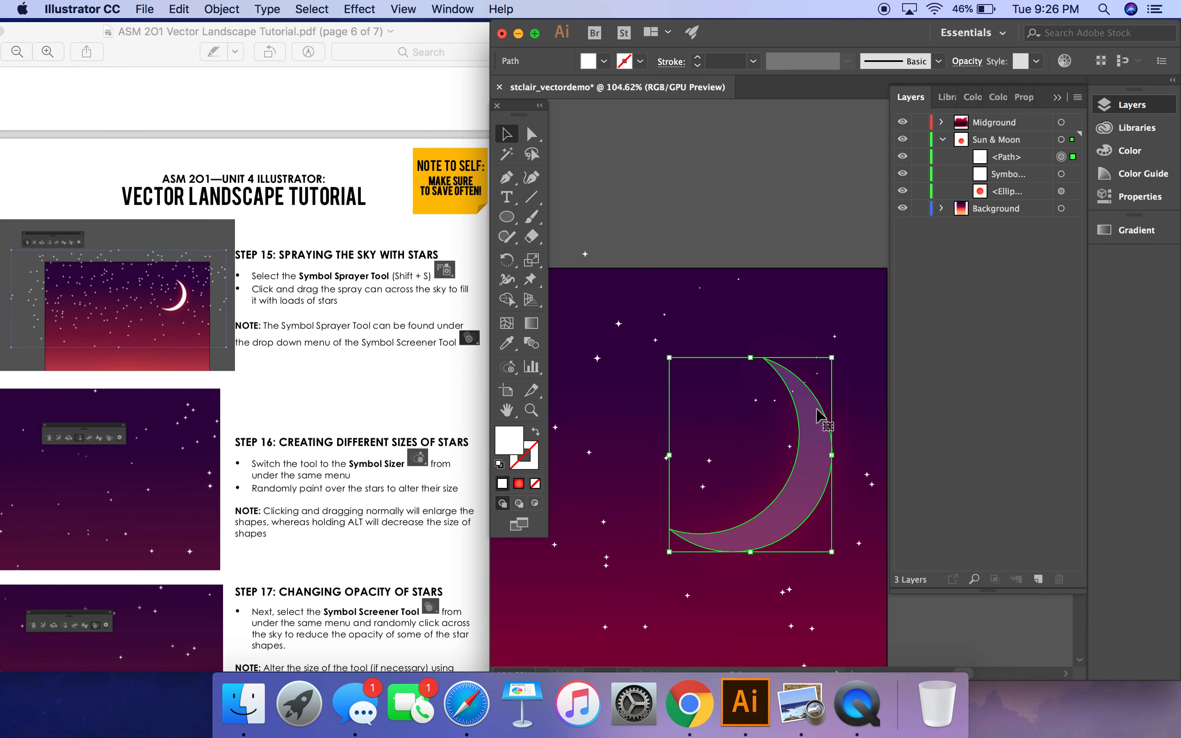
{"action": "left_click_drag", "start_coordinate": [847, 355], "coordinate": [884, 430]}
{"action": "left_click", "coordinate": [838, 201]}
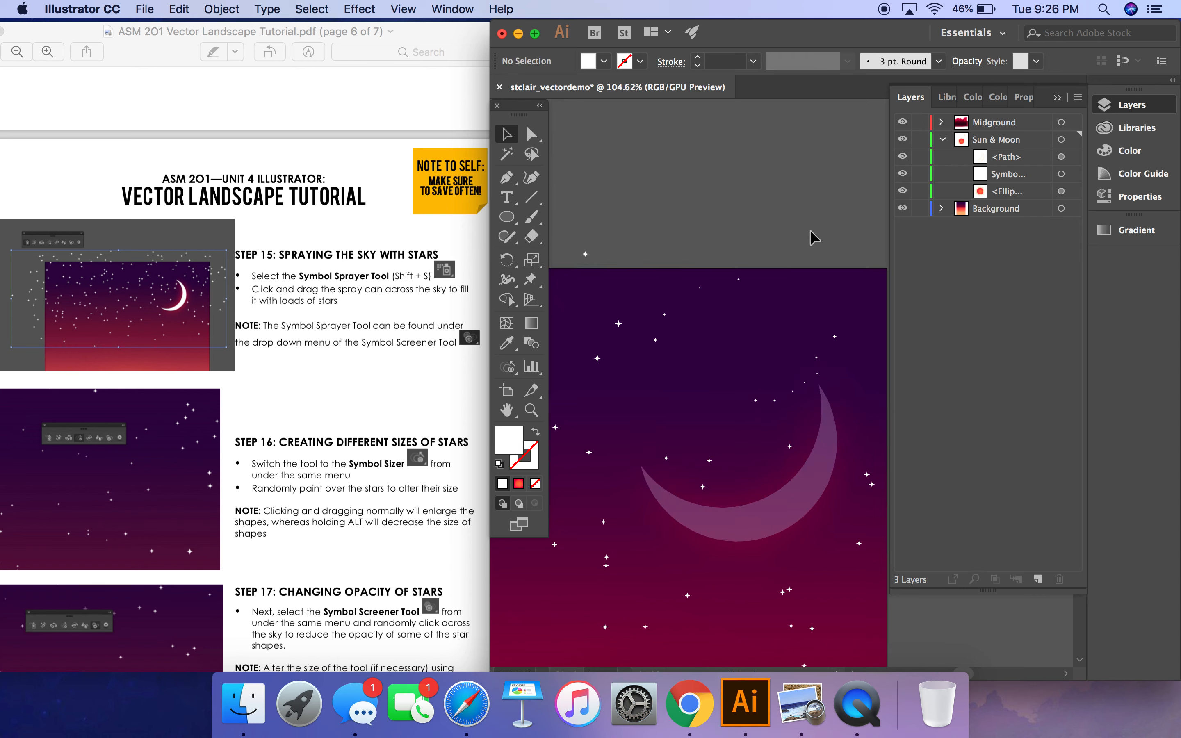
Reduce the opacity of some stars around and below the crescent moon with the Symbol Screener, keeping the star symbol set selected
{"action": "scroll", "coordinate": [761, 301], "scroll_direction": "down", "scroll_amount": 5}
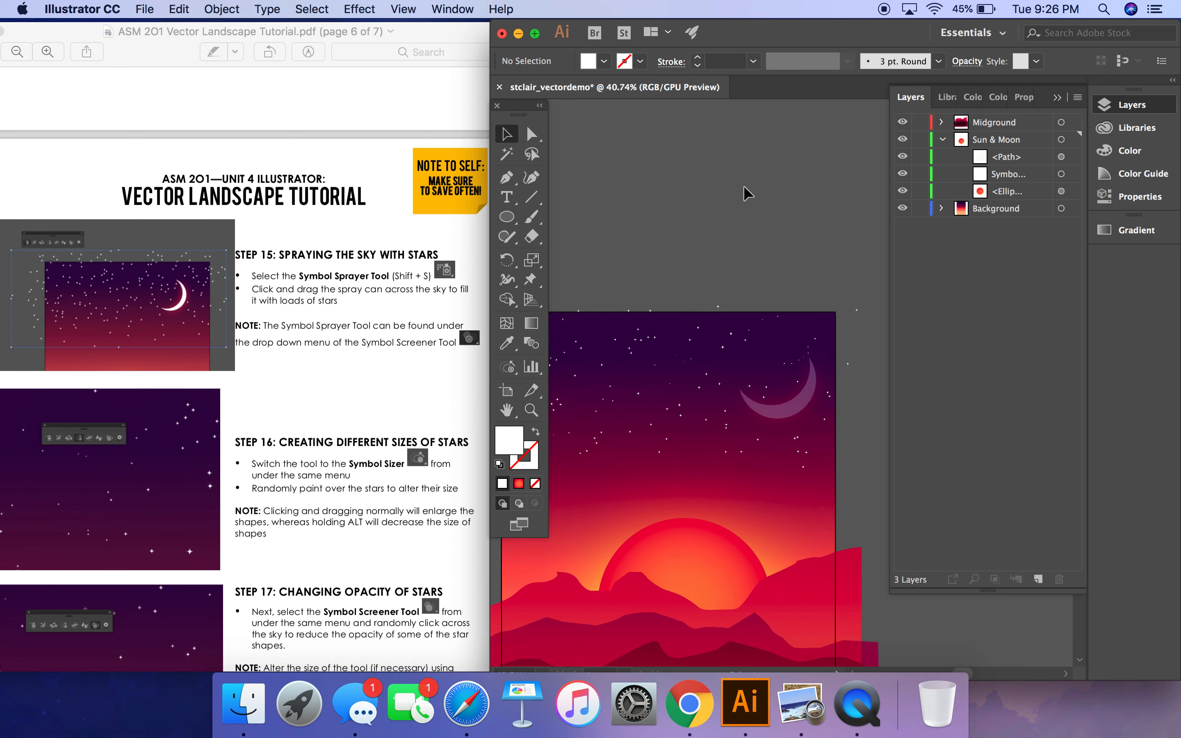
{"action": "scroll", "coordinate": [665, 280], "scroll_direction": "down", "scroll_amount": 5}
{"action": "scroll", "coordinate": [665, 279], "scroll_direction": "left", "scroll_amount": 3}
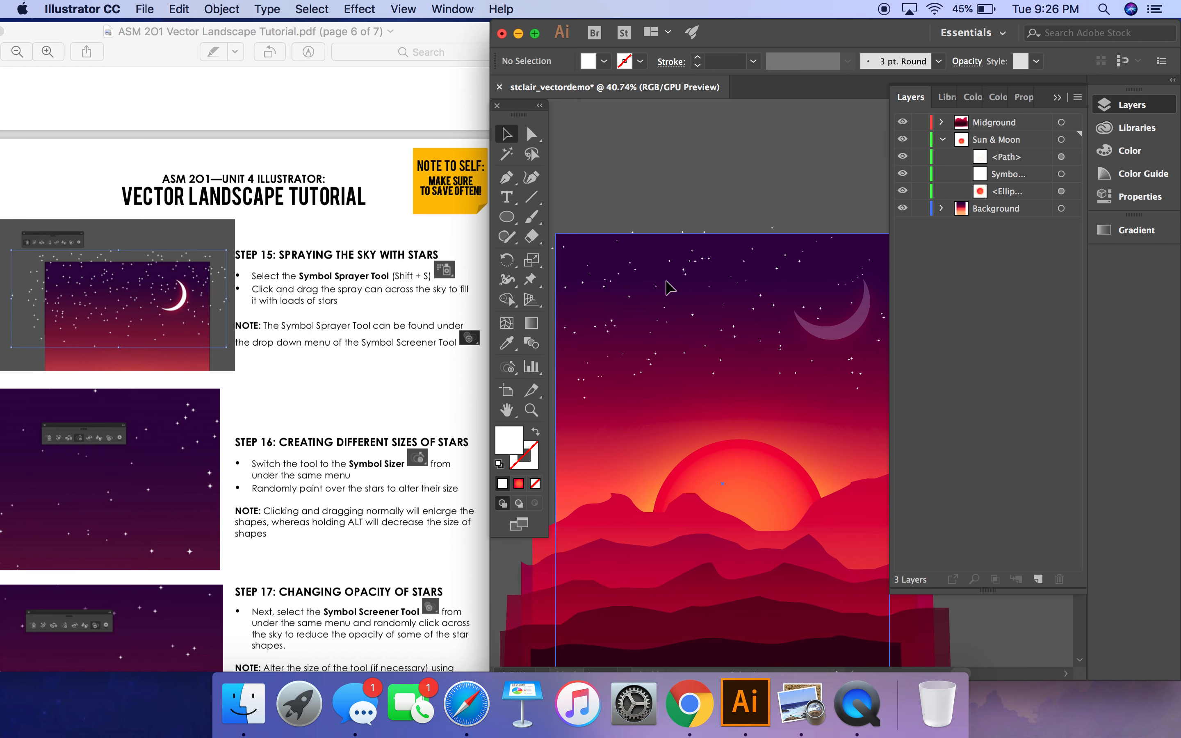
{"action": "scroll", "coordinate": [352, 390], "scroll_direction": "down", "scroll_amount": 5}
{"action": "left_click", "coordinate": [1006, 156]}
{"action": "left_click", "coordinate": [1060, 173]}
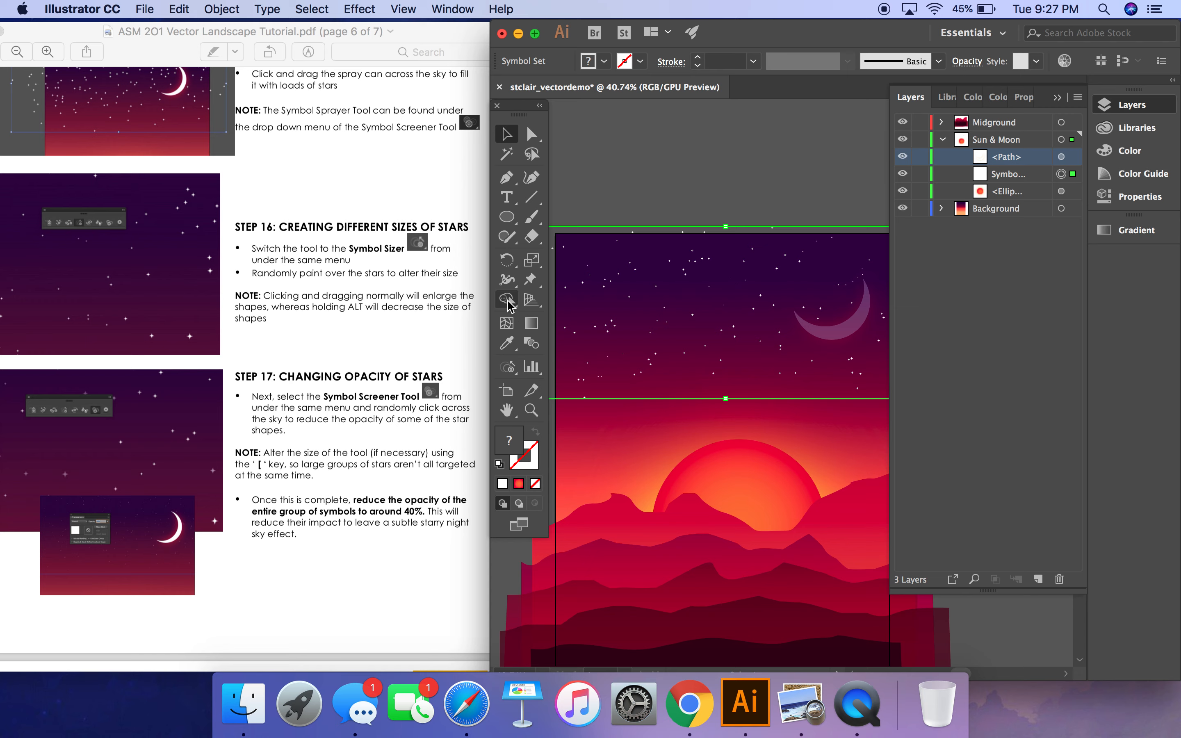
{"action": "left_click", "coordinate": [510, 372]}
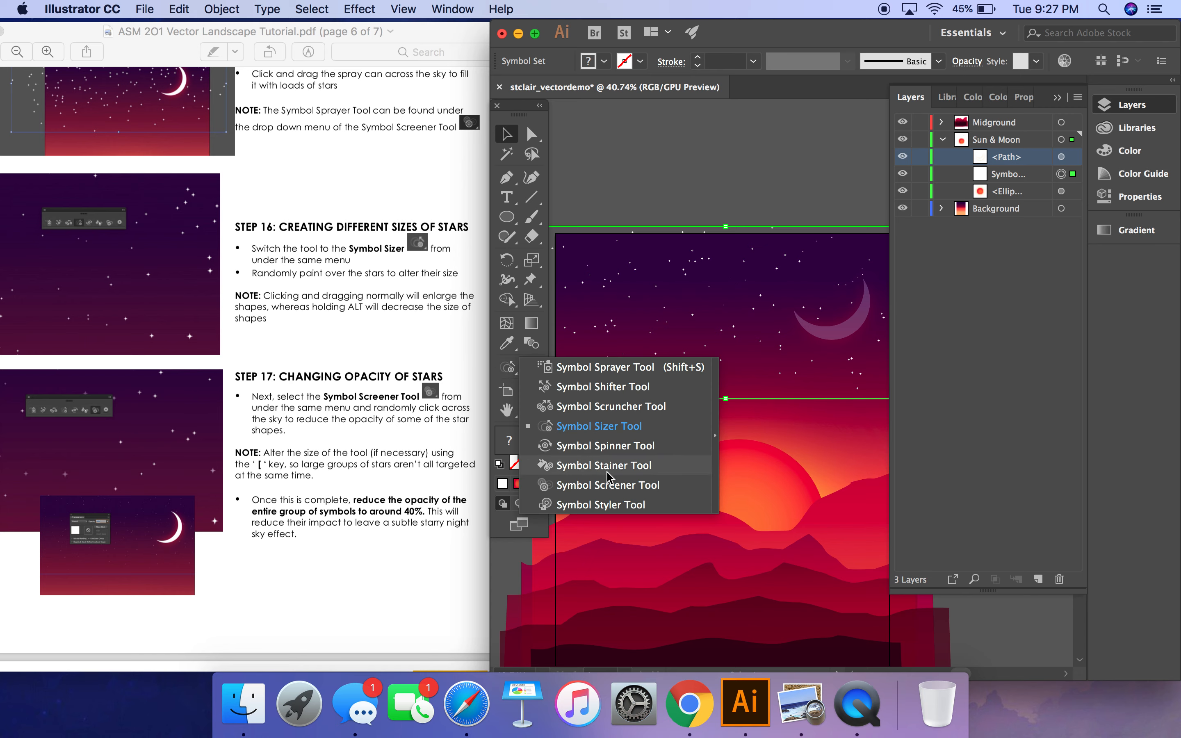
{"action": "left_click", "coordinate": [610, 486]}
{"action": "left_click", "coordinate": [853, 377]}
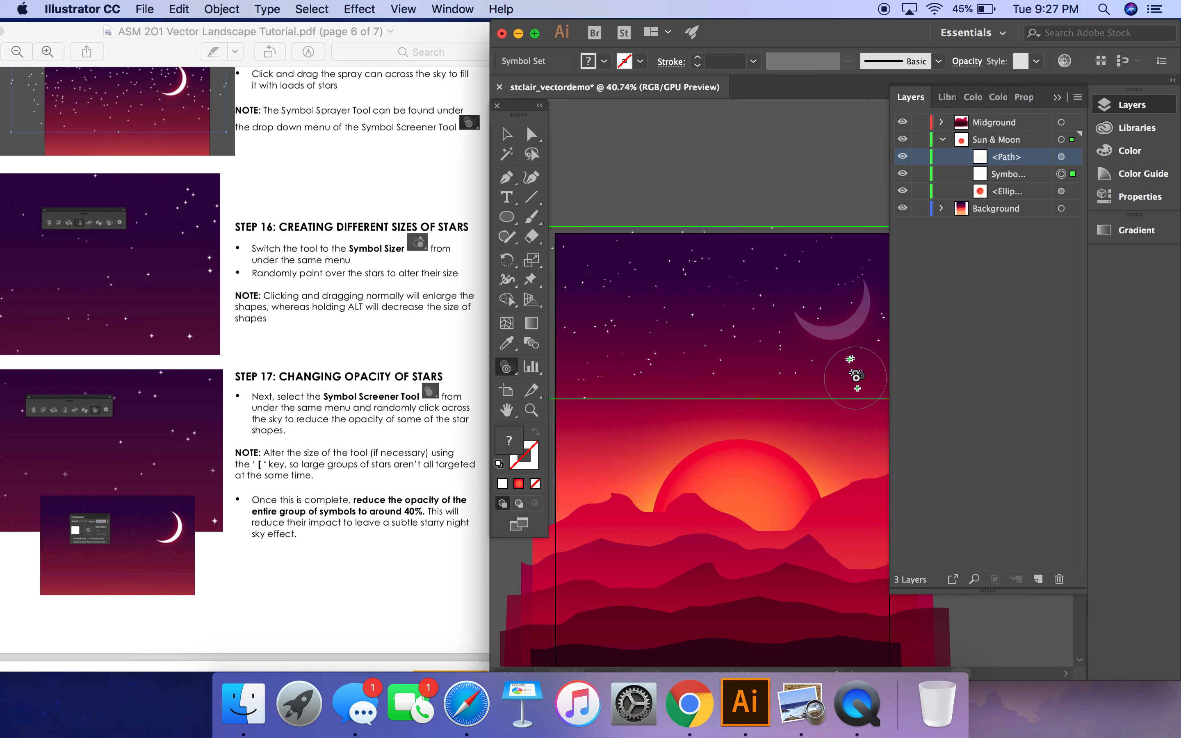
{"action": "left_click", "coordinate": [838, 250]}
{"action": "left_click", "coordinate": [829, 278]}
Set the opacity of the whole star symbol set to 40% and deselect it
{"action": "scroll", "coordinate": [370, 570], "scroll_direction": "down", "scroll_amount": 2}
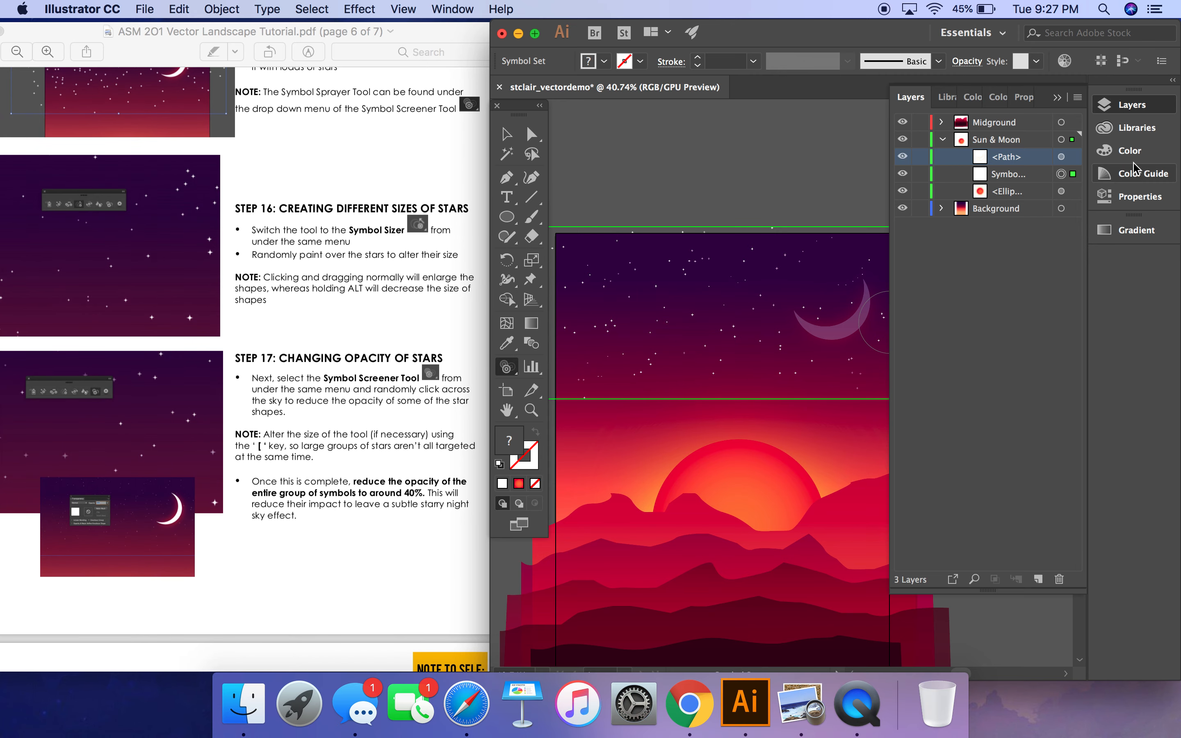
{"action": "left_click", "coordinate": [1054, 176]}
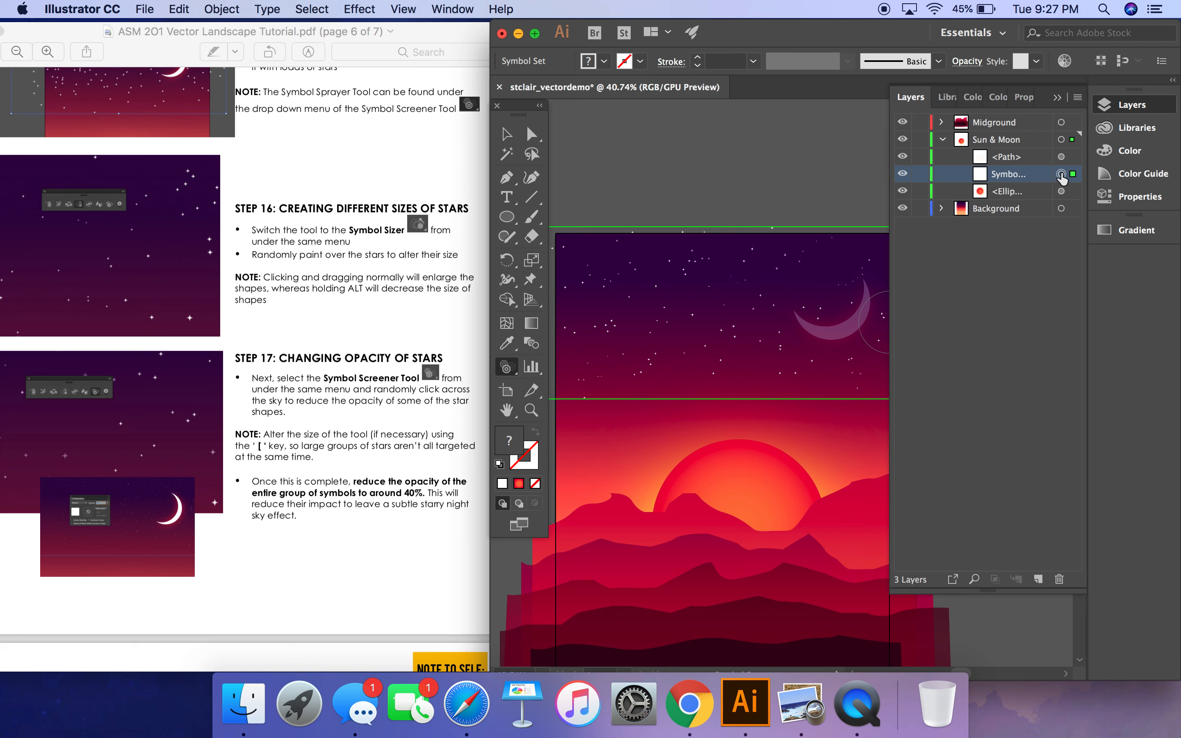
{"action": "left_click", "coordinate": [966, 61]}
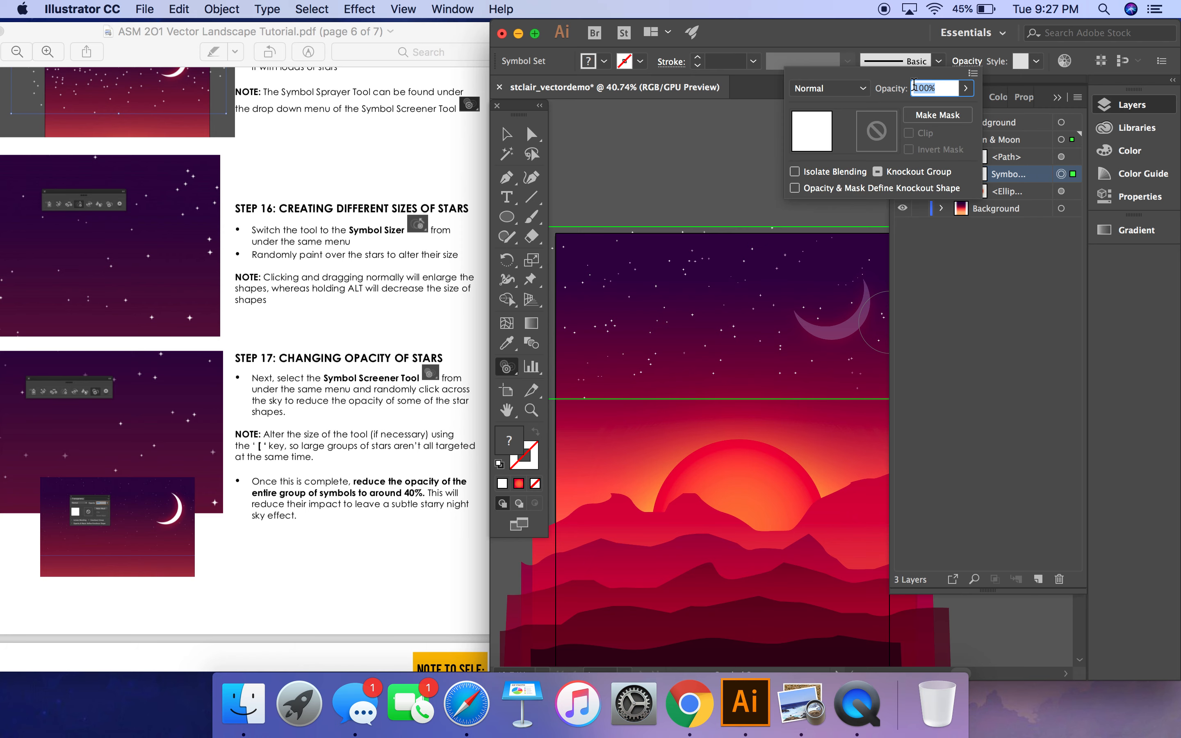
{"action": "type", "text": "40"}
{"action": "key", "text": "Return"}
{"action": "left_click", "coordinate": [505, 137]}
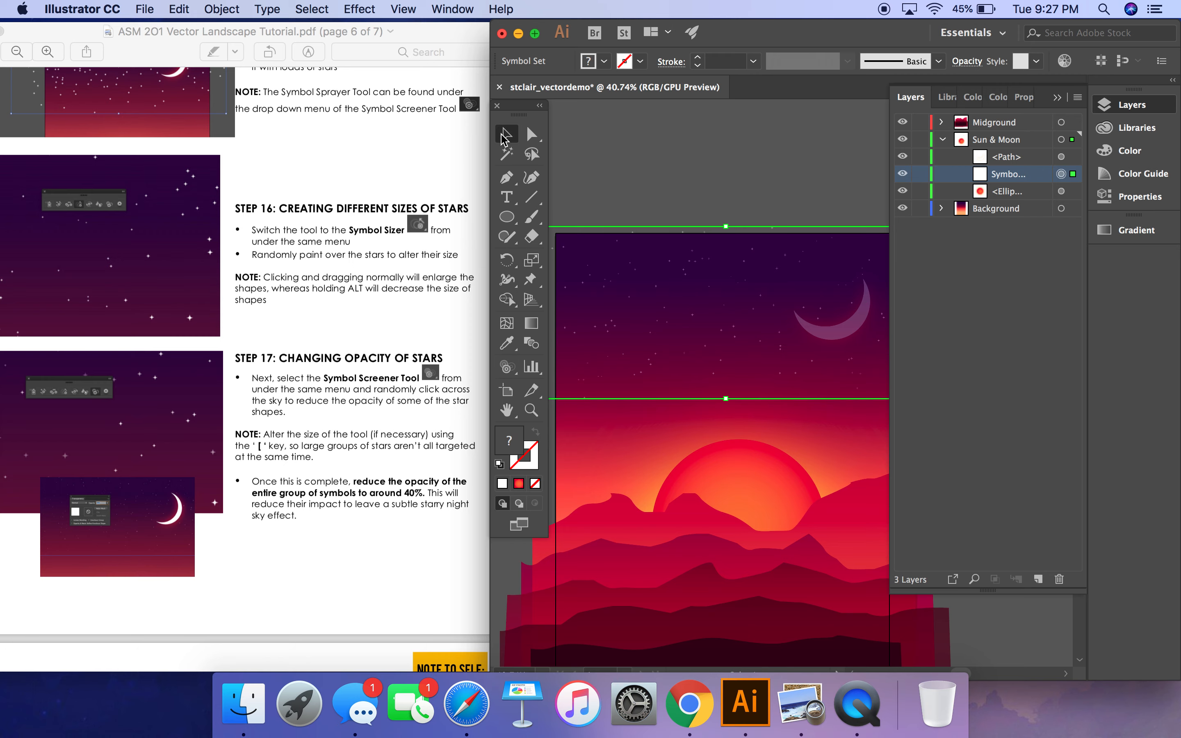
{"action": "left_click", "coordinate": [694, 156]}
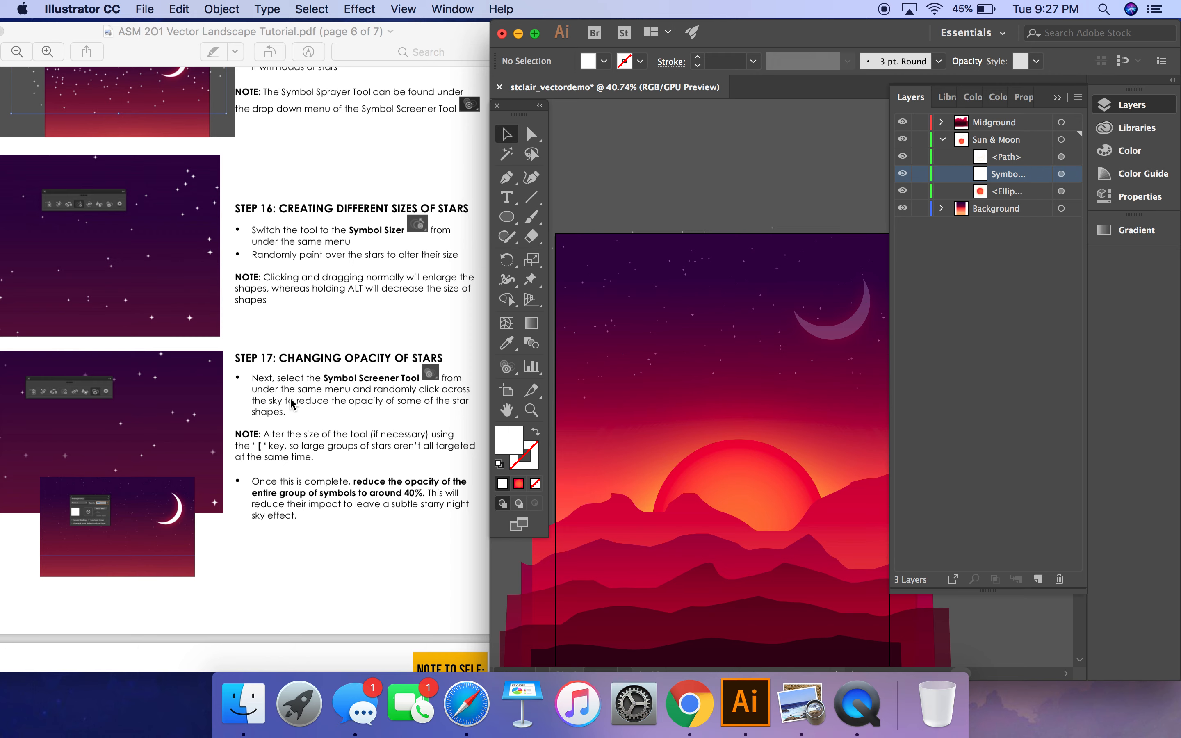
Select all the mountain paths in the Midground layer and nudge them down together on the artboard
{"action": "scroll", "coordinate": [291, 400], "scroll_direction": "down", "scroll_amount": 10}
{"action": "scroll", "coordinate": [291, 403], "scroll_direction": "down", "scroll_amount": 8}
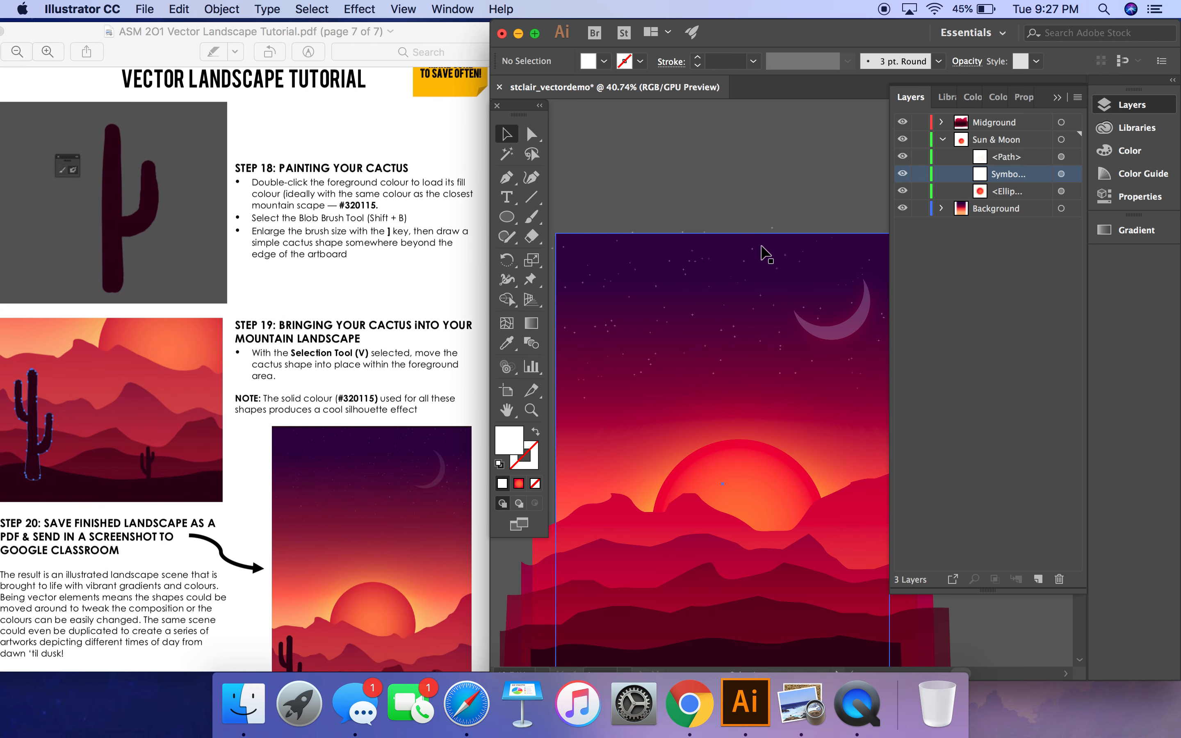
{"action": "left_click", "coordinate": [1149, 111]}
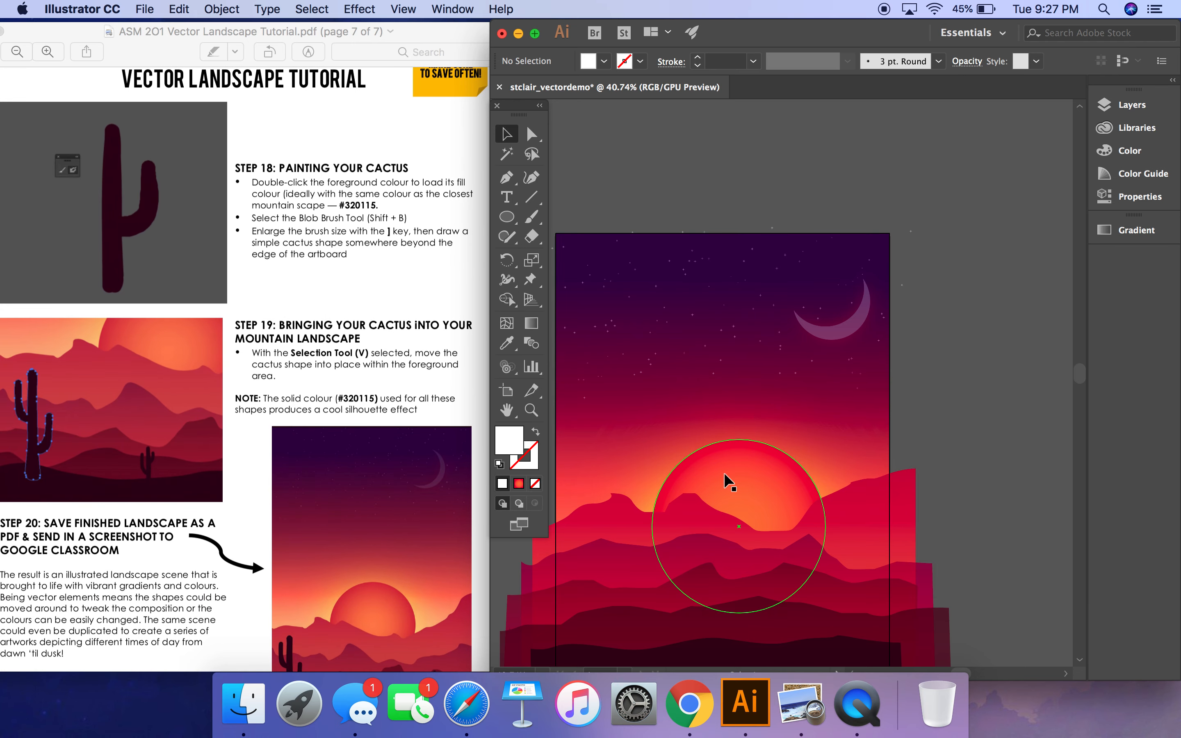
{"action": "scroll", "coordinate": [727, 483], "scroll_direction": "down", "scroll_amount": 5}
{"action": "left_click", "coordinate": [1132, 104]}
{"action": "scroll", "coordinate": [812, 337], "scroll_direction": "up", "scroll_amount": 3}
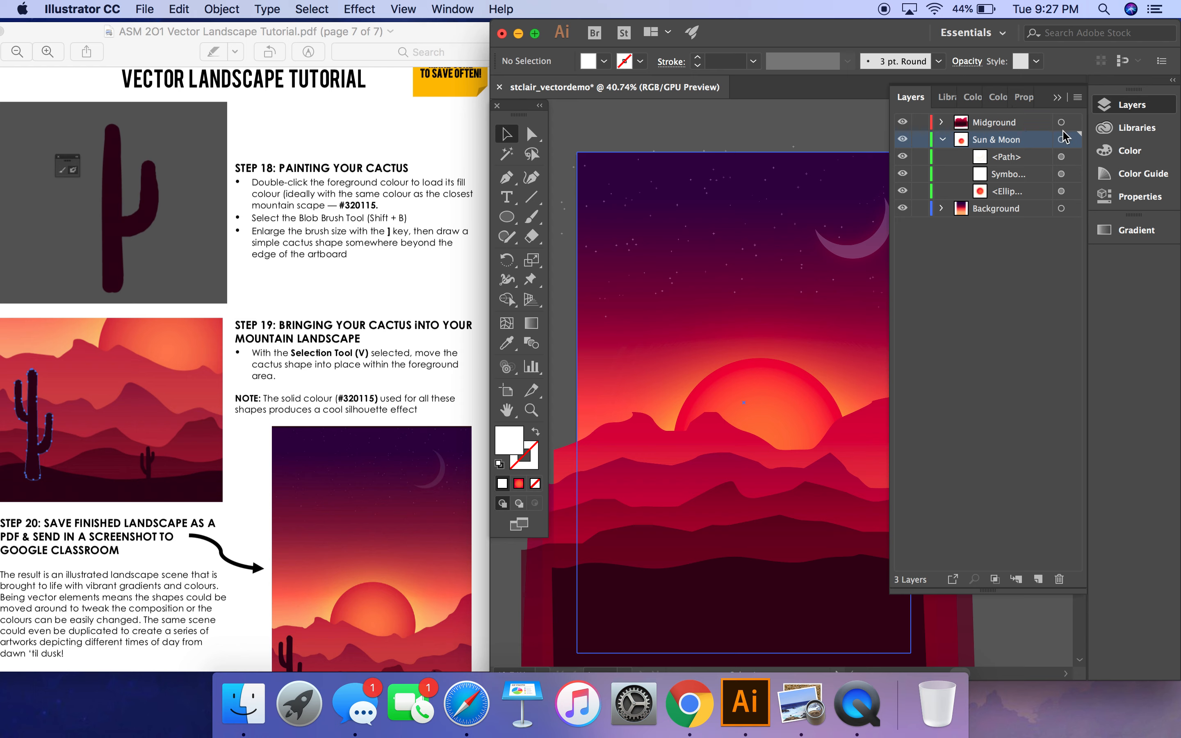
{"action": "left_click", "coordinate": [941, 122]}
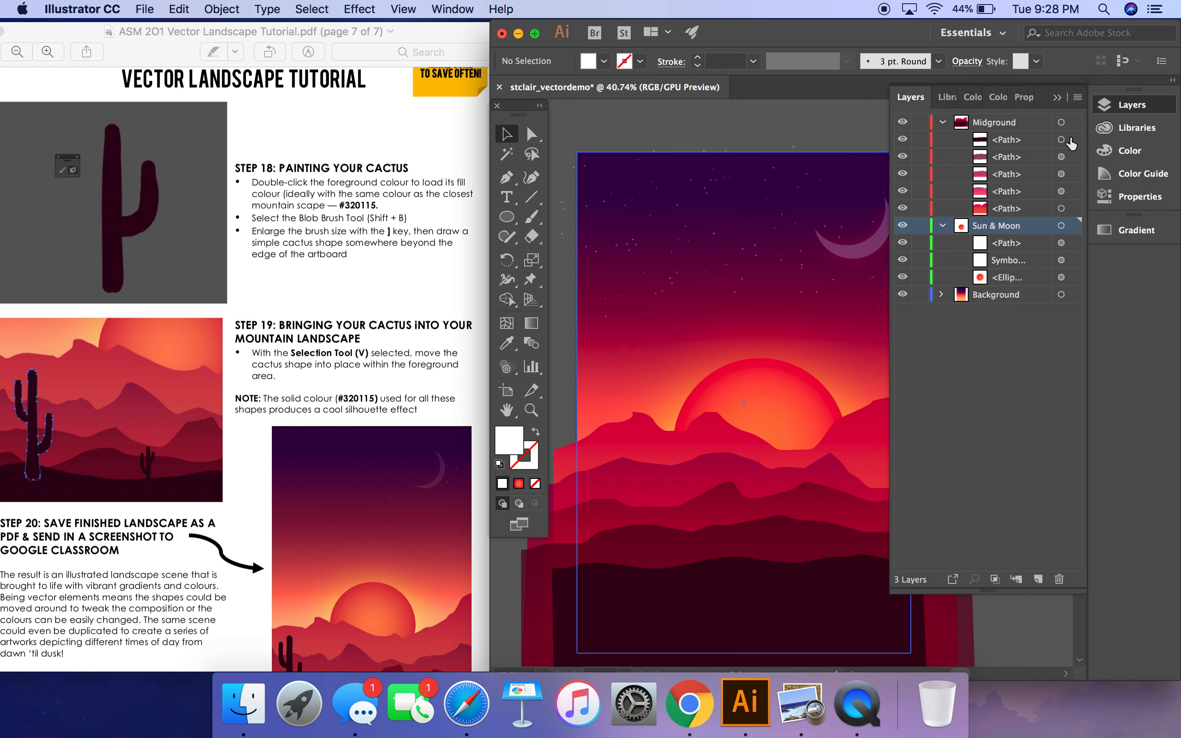
{"action": "left_click", "coordinate": [1074, 123]}
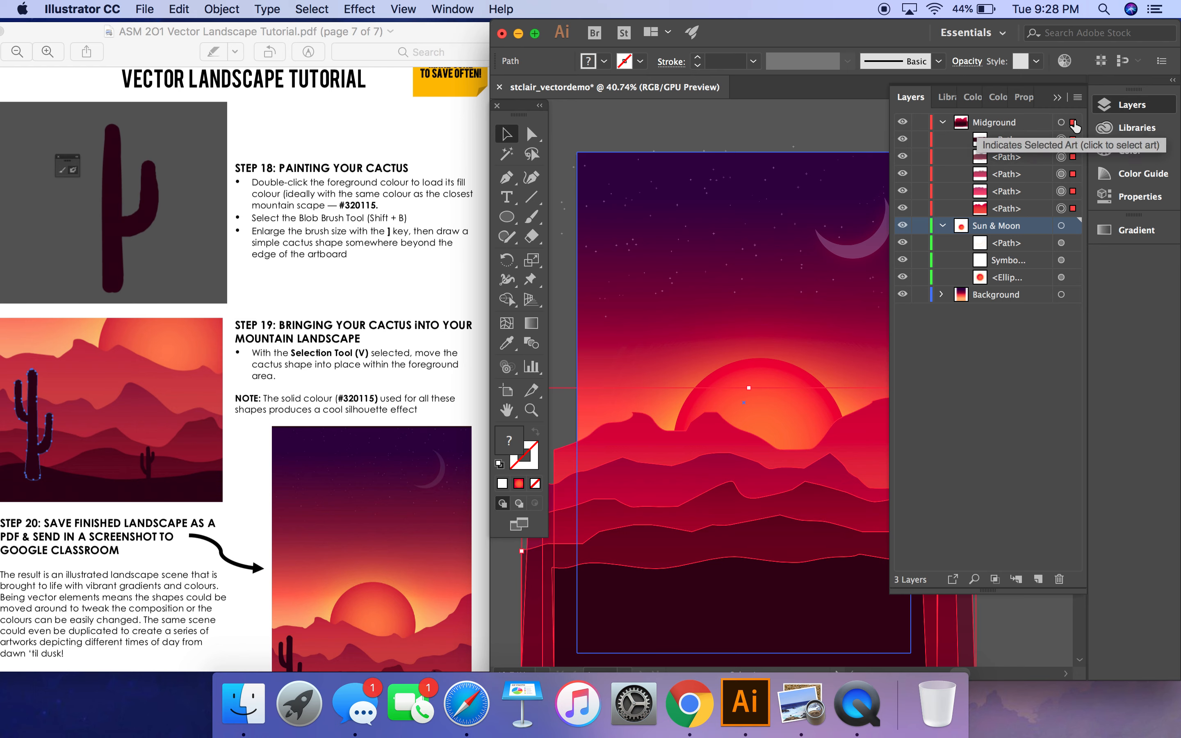
{"action": "key", "text": "Down"}
{"action": "key", "text": "Down"}
{"action": "key", "text": "Down"}
{"action": "key", "text": "Down"}
{"action": "key", "text": "Down"}
{"action": "key", "text": "Down"}
{"action": "key", "text": "Down"}
{"action": "key", "text": "Down"}
{"action": "key", "text": "Down"}
{"action": "key", "text": "Down"}
{"action": "key", "text": "Down"}
{"action": "key", "text": "Down"}
{"action": "key", "text": "Down"}
{"action": "key", "text": "Down"}
{"action": "key", "text": "Down"}
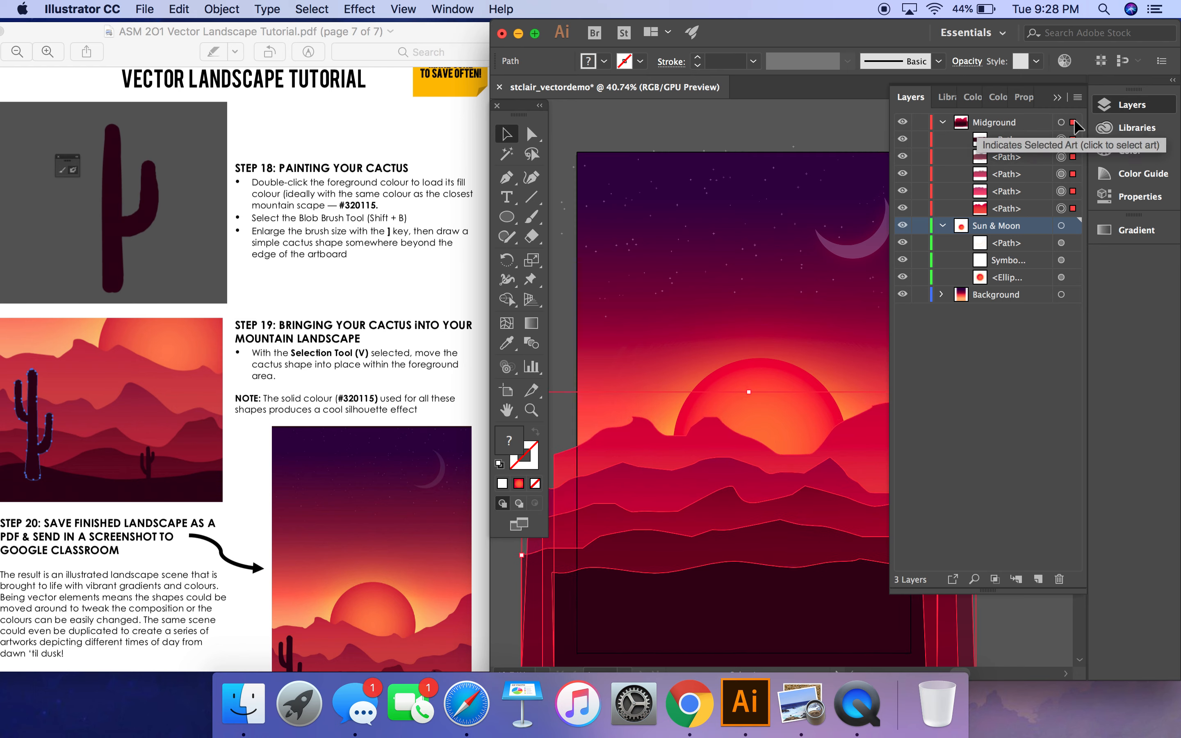
{"action": "key", "text": "shift+Down"}
{"action": "key", "text": "shift+Down"}
{"action": "key", "text": "shift+Down"}
{"action": "key", "text": "shift+Down"}
{"action": "key", "text": "shift+Down"}
{"action": "key", "text": "shift+Down"}
{"action": "key", "text": "shift+Down"}
{"action": "key", "text": "shift+Down"}
{"action": "key", "text": "shift+Down"}
{"action": "key", "text": "shift+Down"}
{"action": "key", "text": "shift+Down"}
{"action": "key", "text": "shift+Down"}
Select only the sun ellipse in the Sun & Moon layer and nudge it down to sit lower behind the mountains
{"action": "left_click", "coordinate": [1073, 277]}
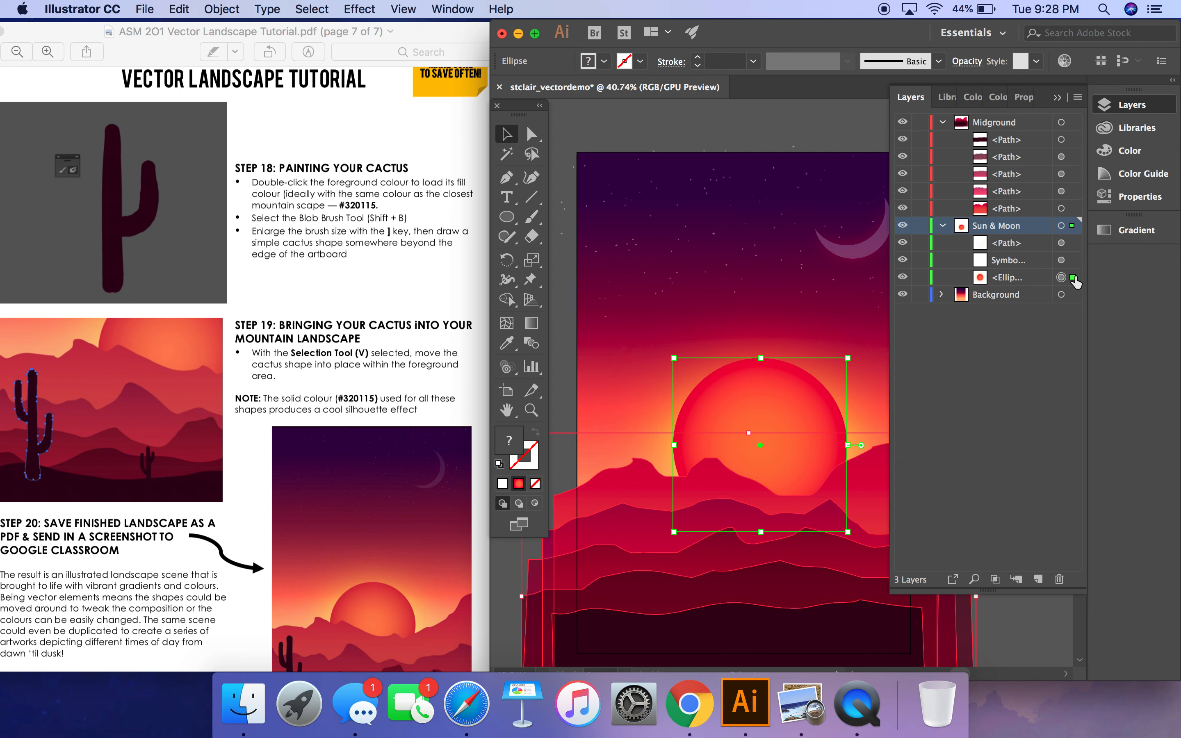
{"action": "key", "text": "shift+Down"}
{"action": "key", "text": "shift+Down"}
{"action": "key", "text": "shift+Down"}
{"action": "key", "text": "shift+Down"}
{"action": "key", "text": "shift+Down"}
{"action": "key", "text": "shift+Down"}
{"action": "key", "text": "shift+Down"}
{"action": "key", "text": "shift+Down"}
{"action": "key", "text": "shift+Down"}
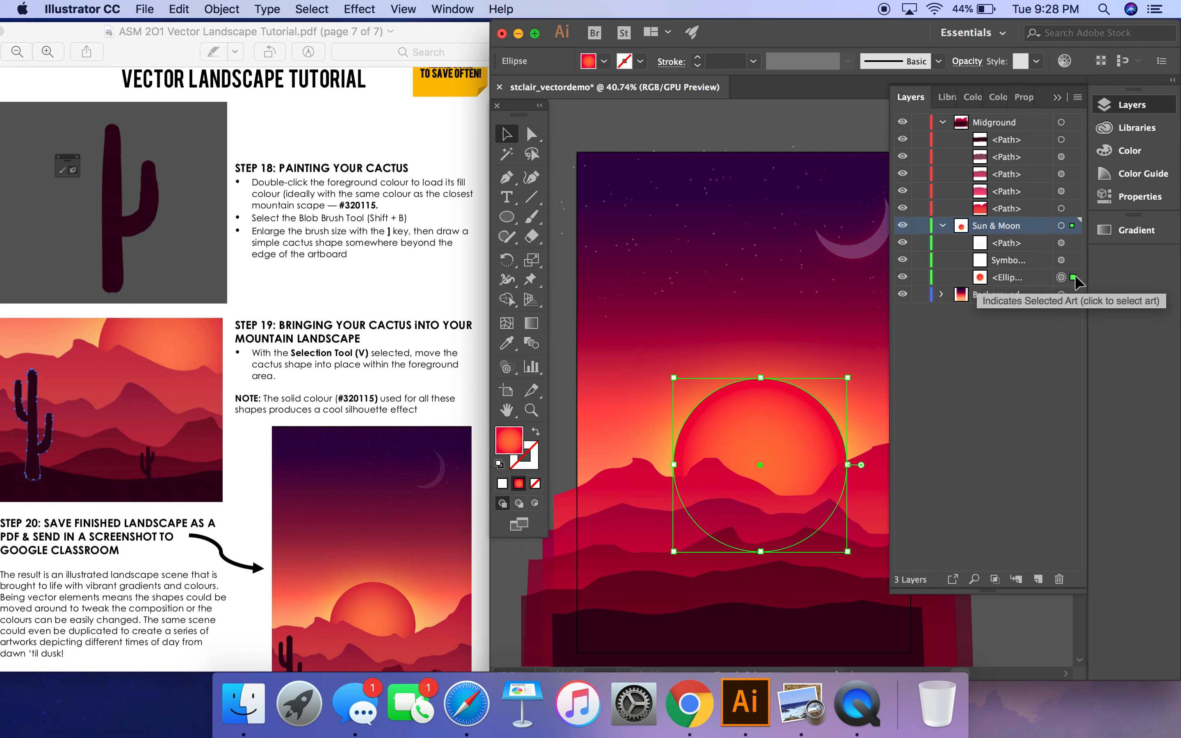
{"action": "key", "text": "shift+Down"}
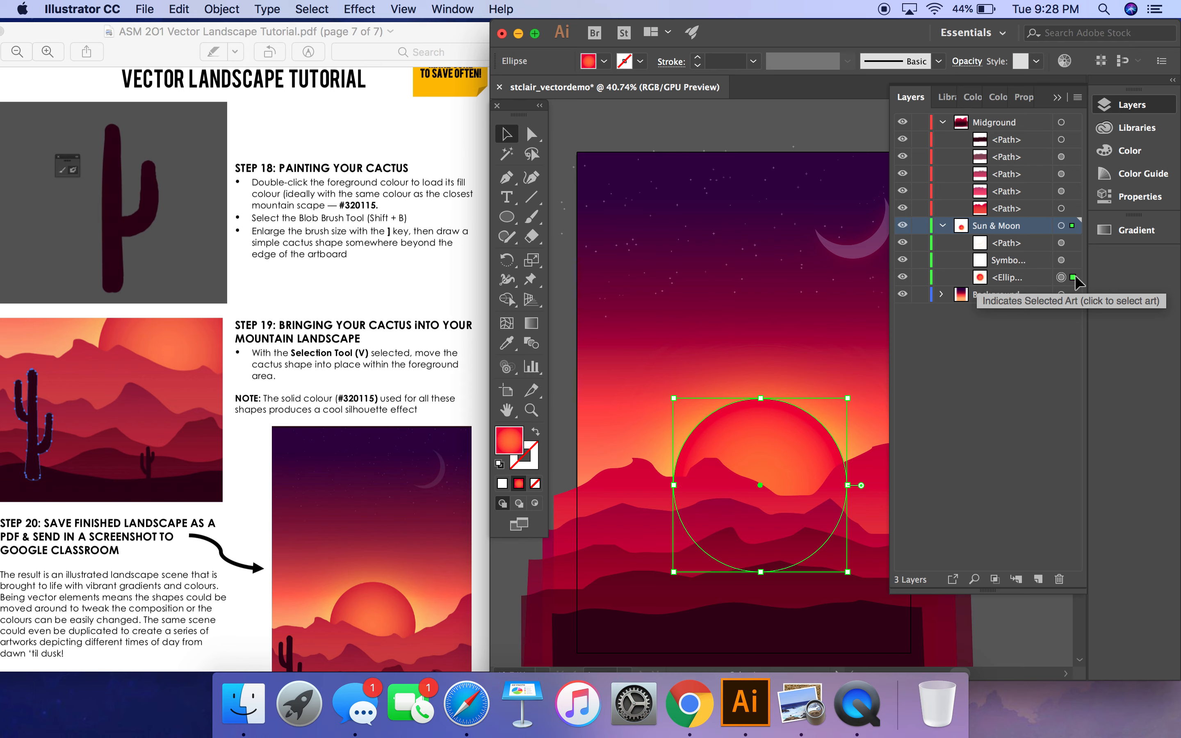
{"action": "left_click", "coordinate": [1131, 105]}
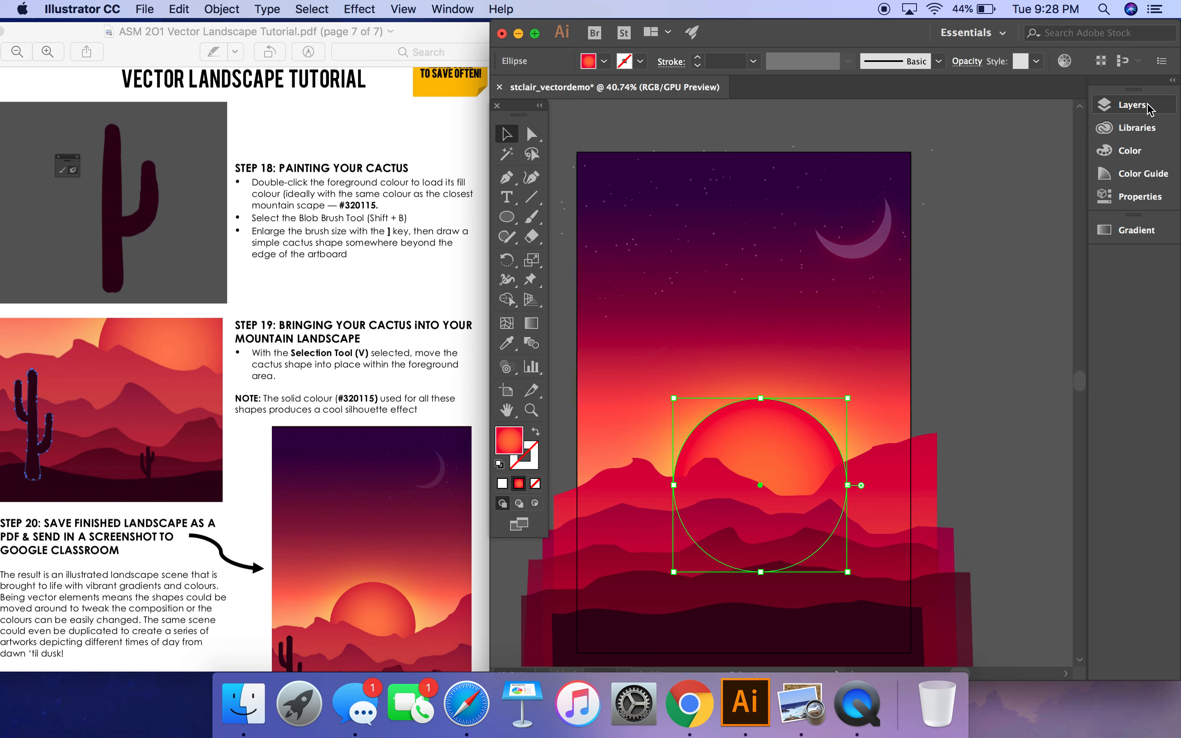
Shrink the crescent moon near the artboard's upper right corner and rotate it counterclockwise so that it opens toward the left
{"action": "scroll", "coordinate": [1055, 268], "scroll_direction": "up", "scroll_amount": 2}
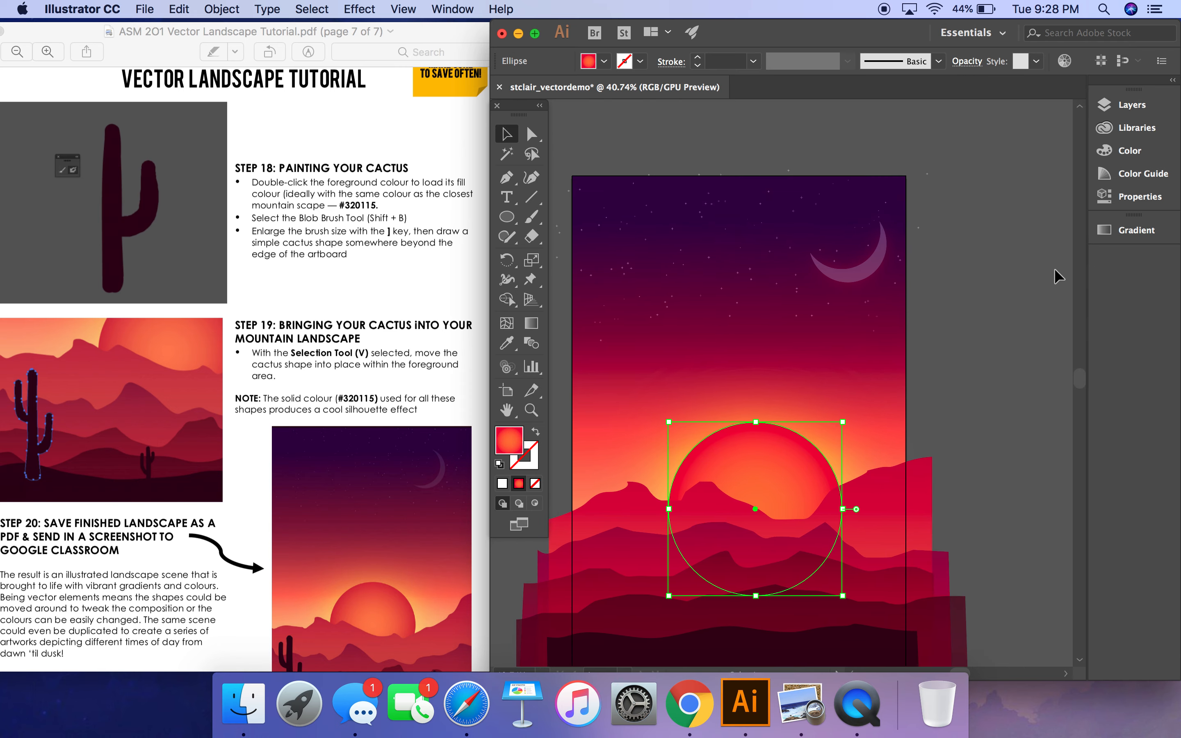
{"action": "scroll", "coordinate": [865, 178], "scroll_direction": "up", "scroll_amount": 5}
{"action": "left_click", "coordinate": [897, 332]}
{"action": "left_click_drag", "start_coordinate": [947, 274], "coordinate": [850, 250]}
{"action": "mouse_move", "coordinate": [814, 159]}
{"action": "left_mouse_down"}
{"action": "mouse_move", "coordinate": [773, 178]}
{"action": "mouse_move", "coordinate": [793, 156]}
{"action": "left_mouse_up"}
{"action": "key", "text": "super+z"}
{"action": "left_click", "coordinate": [858, 234]}
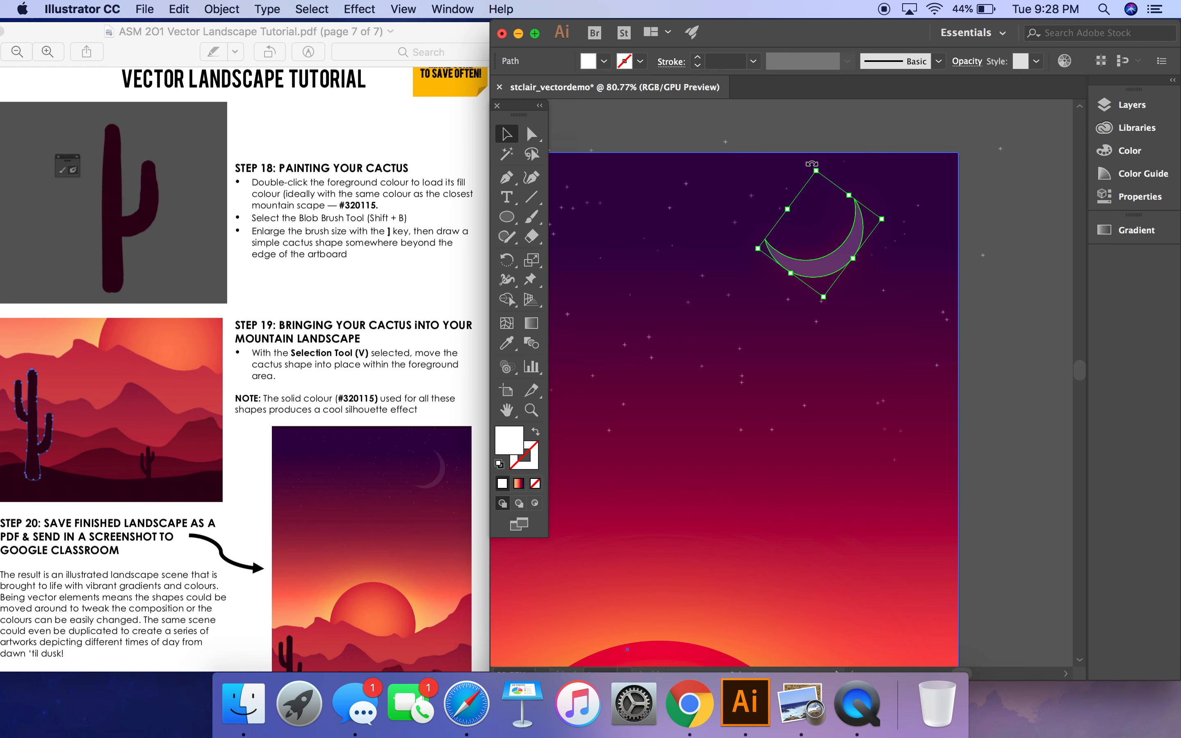
{"action": "left_click_drag", "start_coordinate": [815, 164], "coordinate": [777, 170]}
{"action": "left_click", "coordinate": [1015, 293]}
{"action": "scroll", "coordinate": [855, 358], "scroll_direction": "down", "scroll_amount": 8}
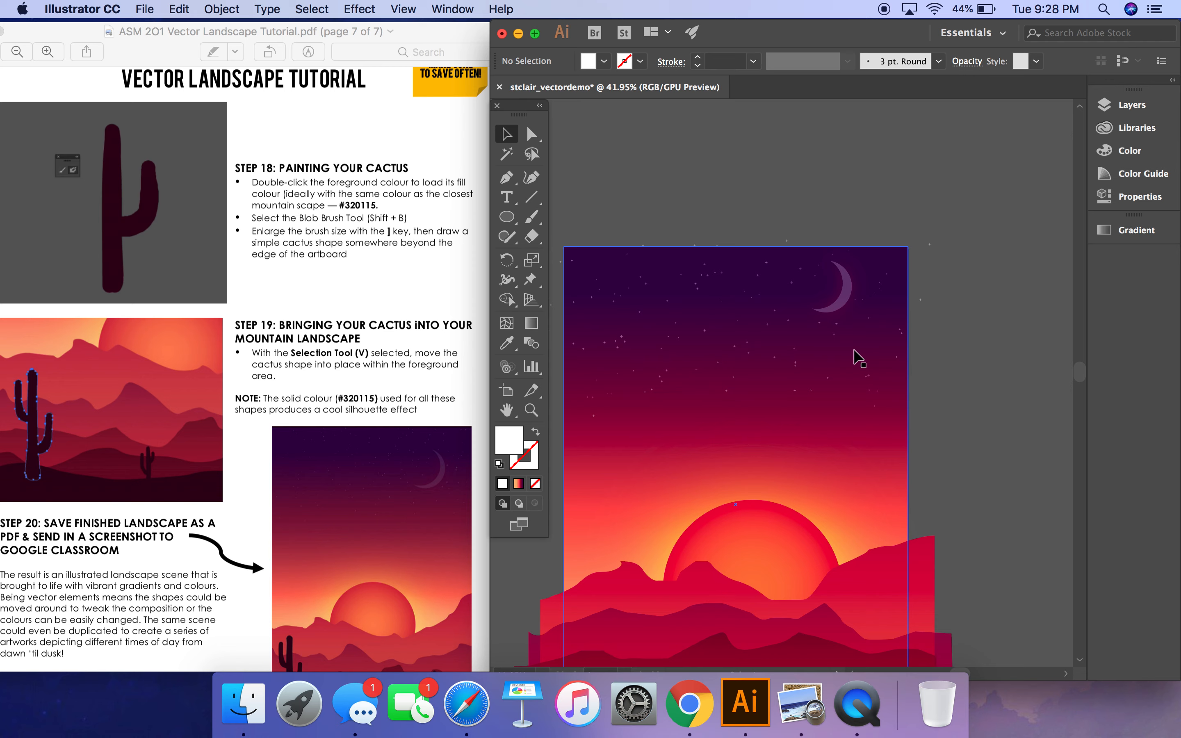
Choose the Blob Brush for the cactus and sample the darkest foreground mountain's fill colour with the Eyedropper
{"action": "scroll", "coordinate": [855, 358], "scroll_direction": "down", "scroll_amount": 8}
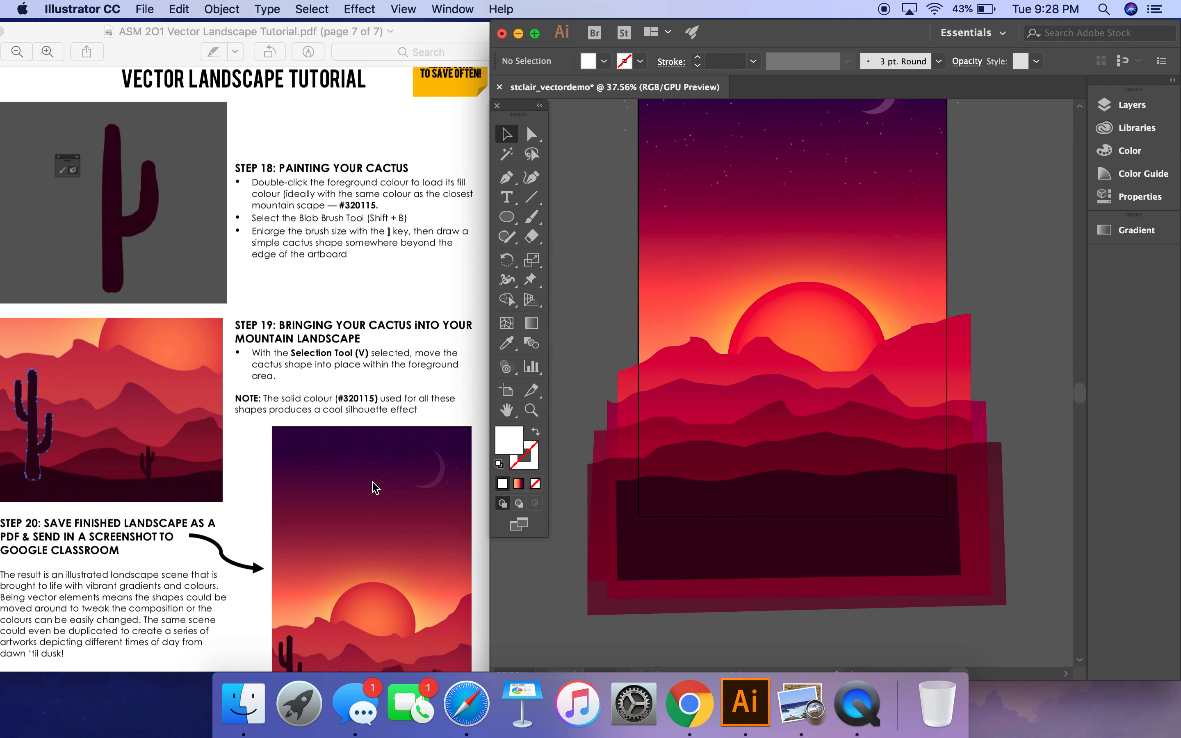
{"action": "scroll", "coordinate": [700, 382], "scroll_direction": "left", "scroll_amount": 5}
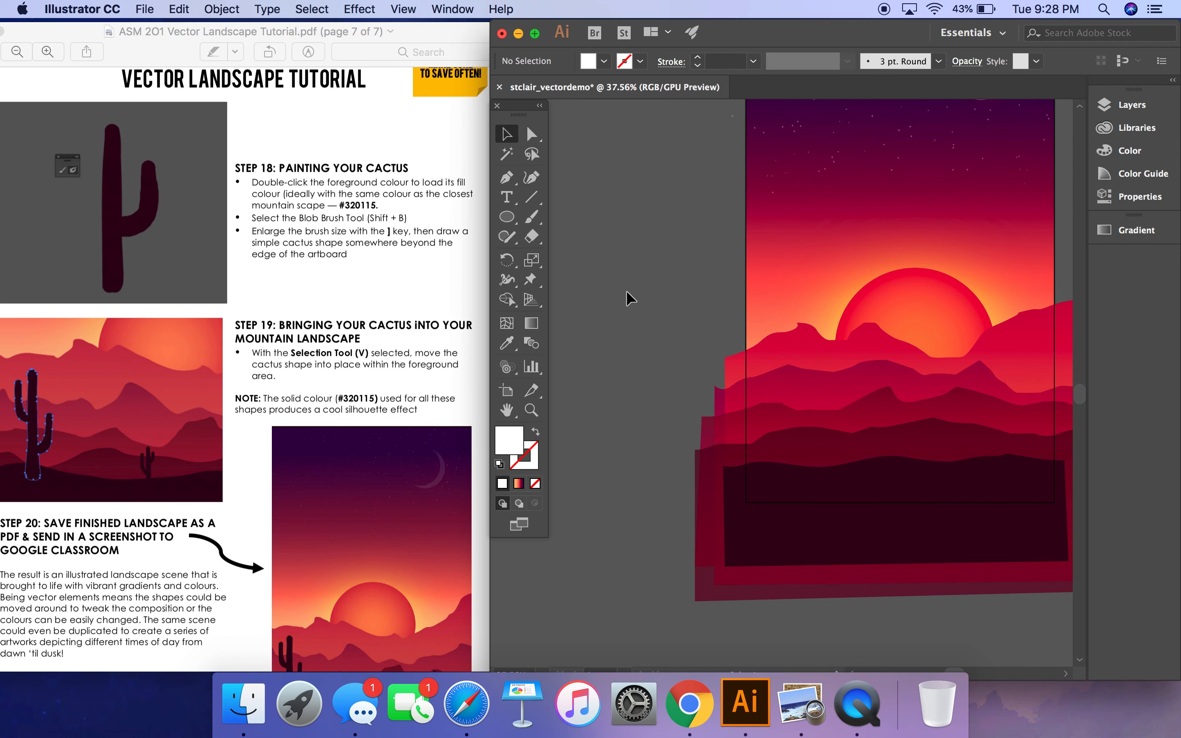
{"action": "scroll", "coordinate": [626, 292], "scroll_direction": "up", "scroll_amount": 2}
{"action": "scroll", "coordinate": [630, 298], "scroll_direction": "up", "scroll_amount": 4}
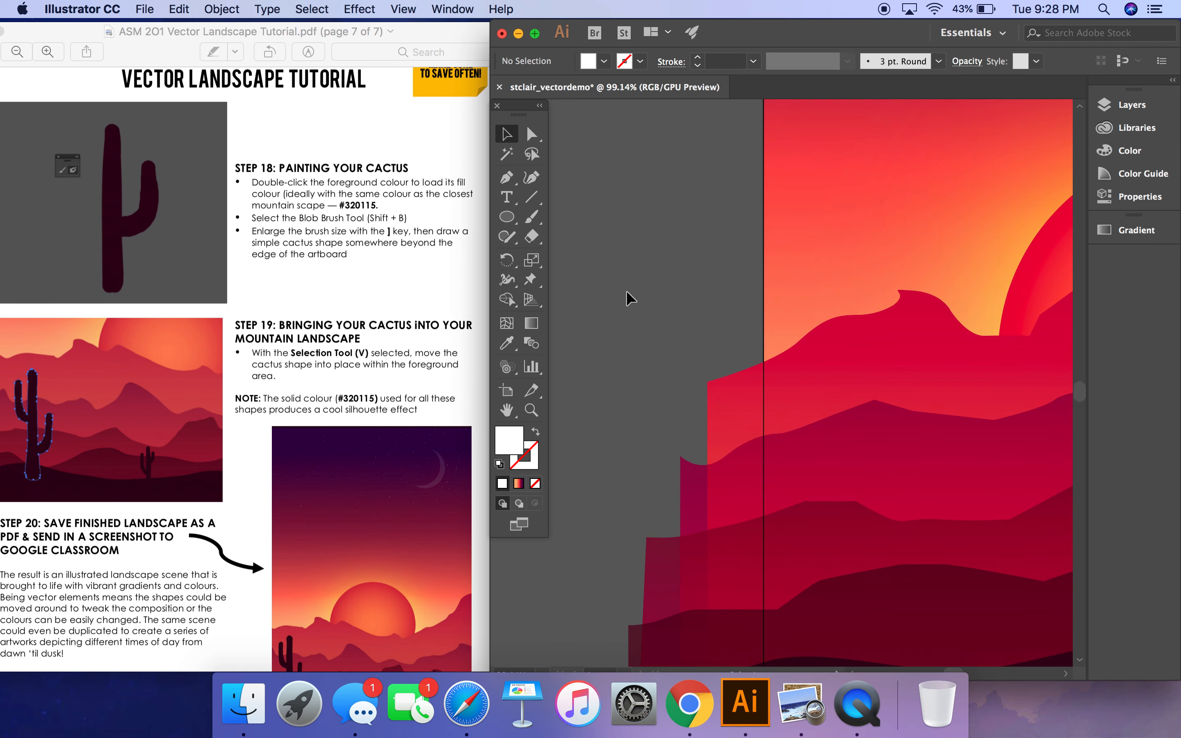
{"action": "left_click", "coordinate": [532, 216]}
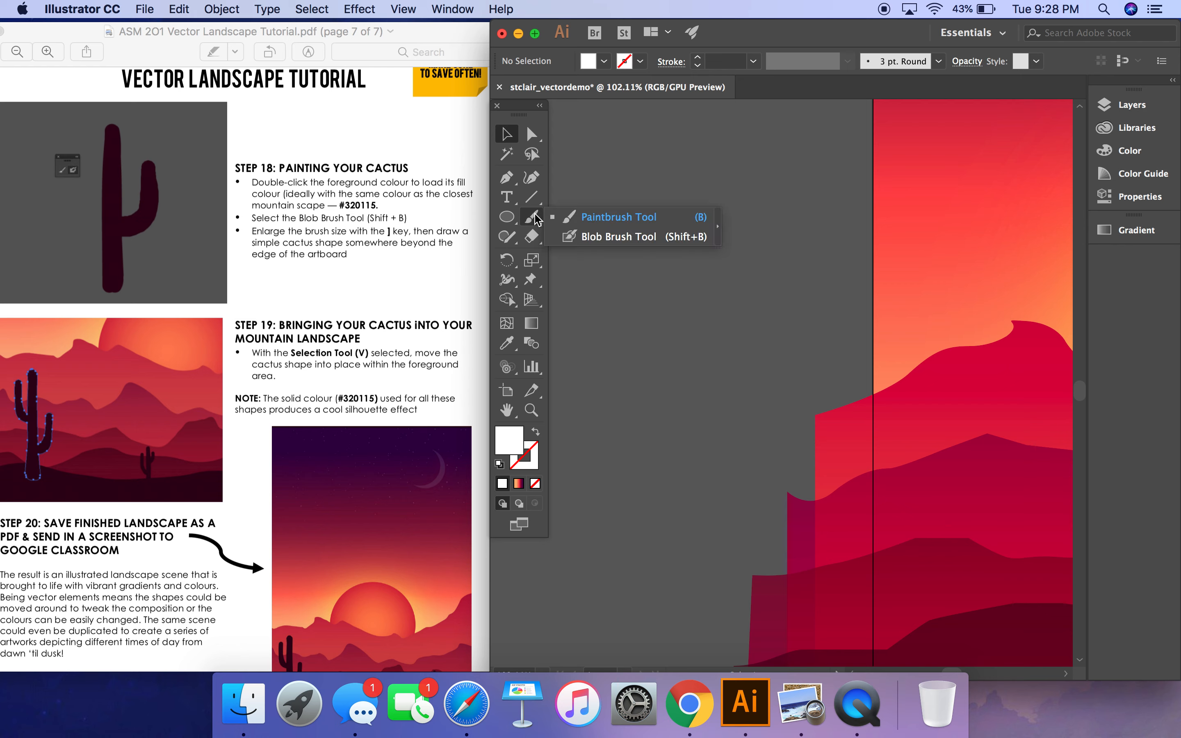
{"action": "left_click", "coordinate": [608, 236]}
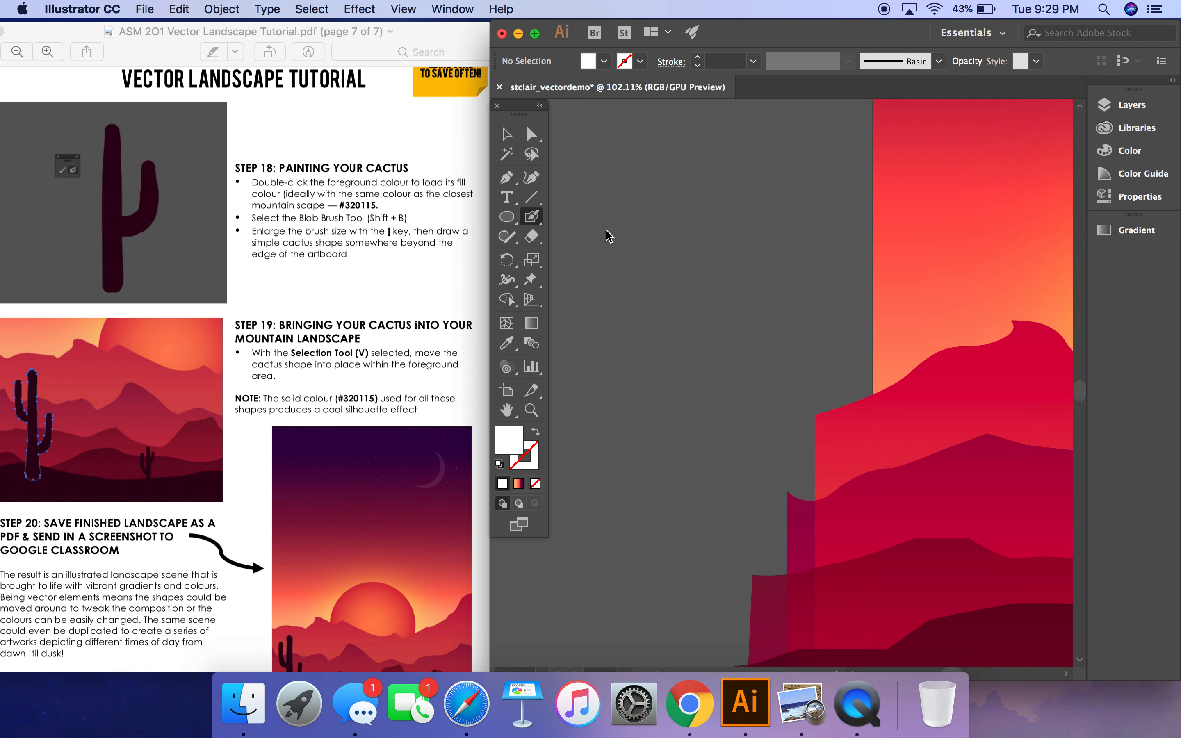
{"action": "key", "text": "i"}
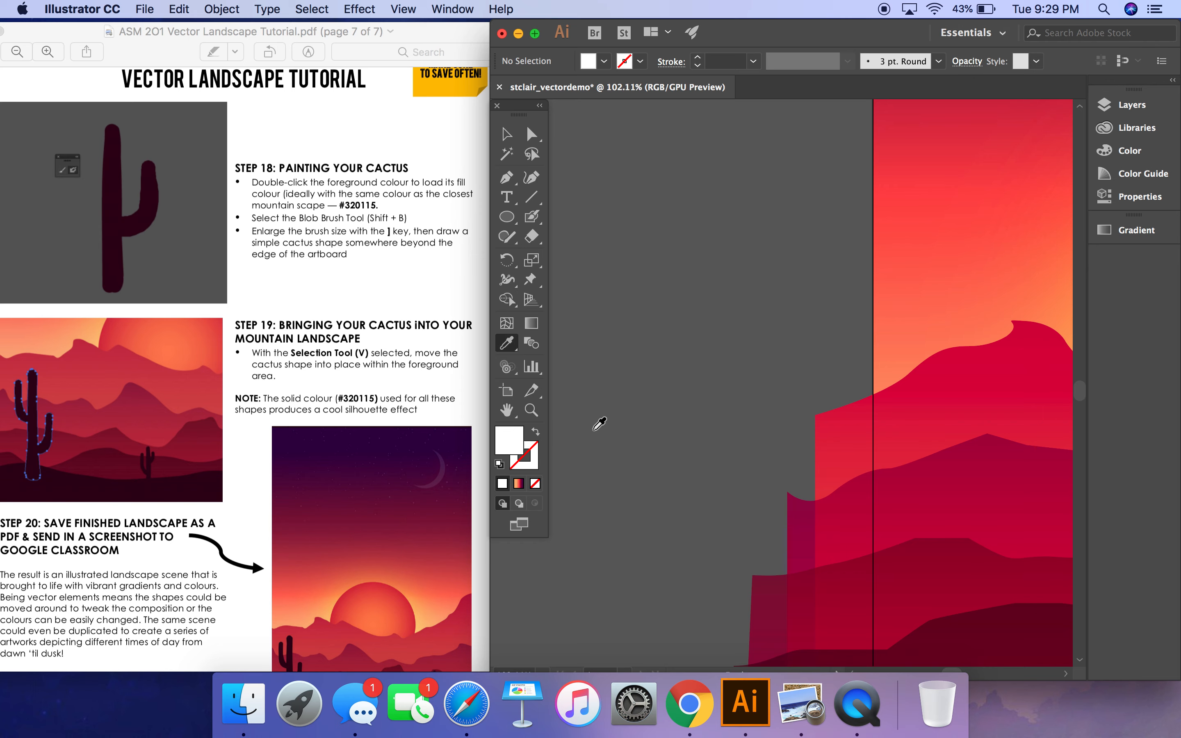
{"action": "scroll", "coordinate": [903, 570], "scroll_direction": "down", "scroll_amount": 5}
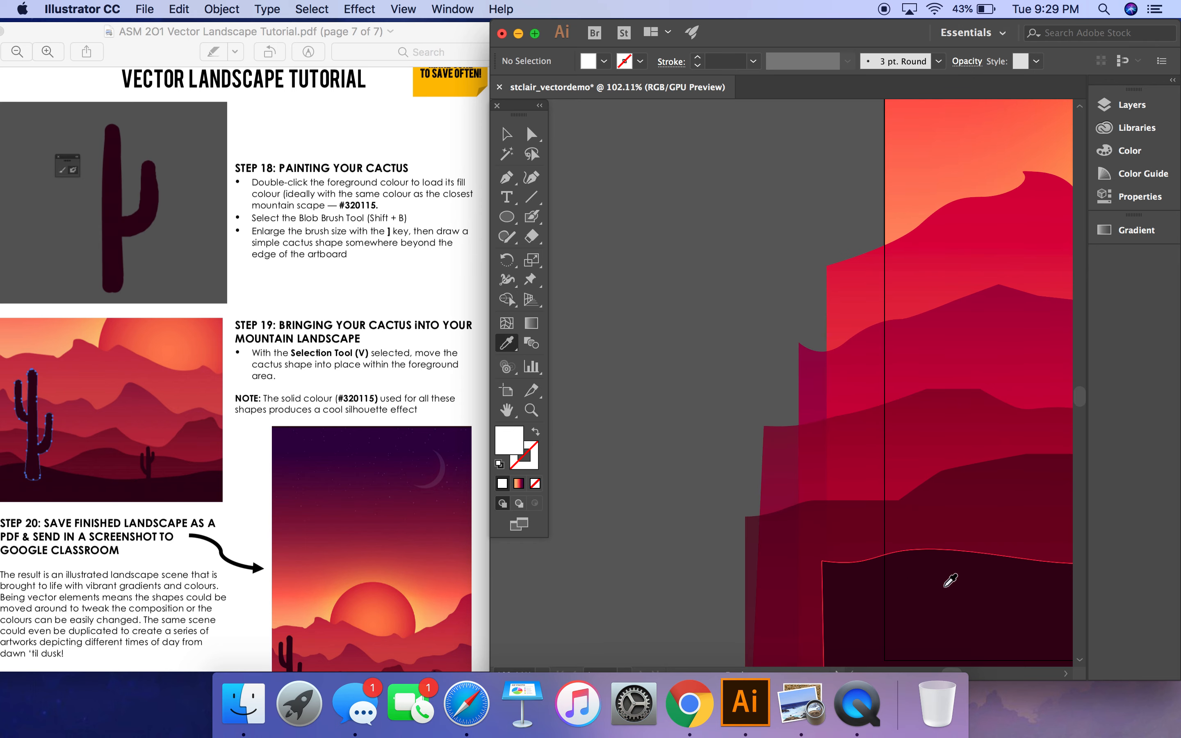
{"action": "left_click", "coordinate": [950, 580]}
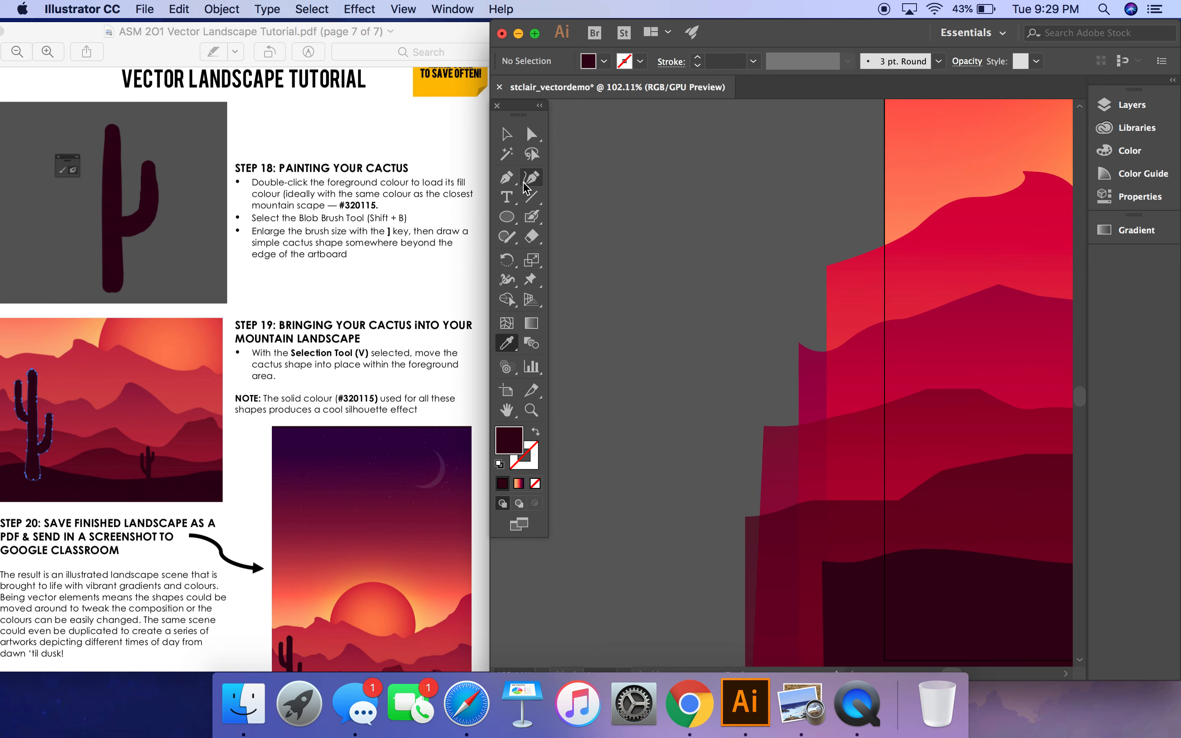
Paint the cactus trunk as one long vertical Blob Brush stroke beyond the artboard's left edge, undoing and repainting the first attempt
{"action": "left_click", "coordinate": [532, 215]}
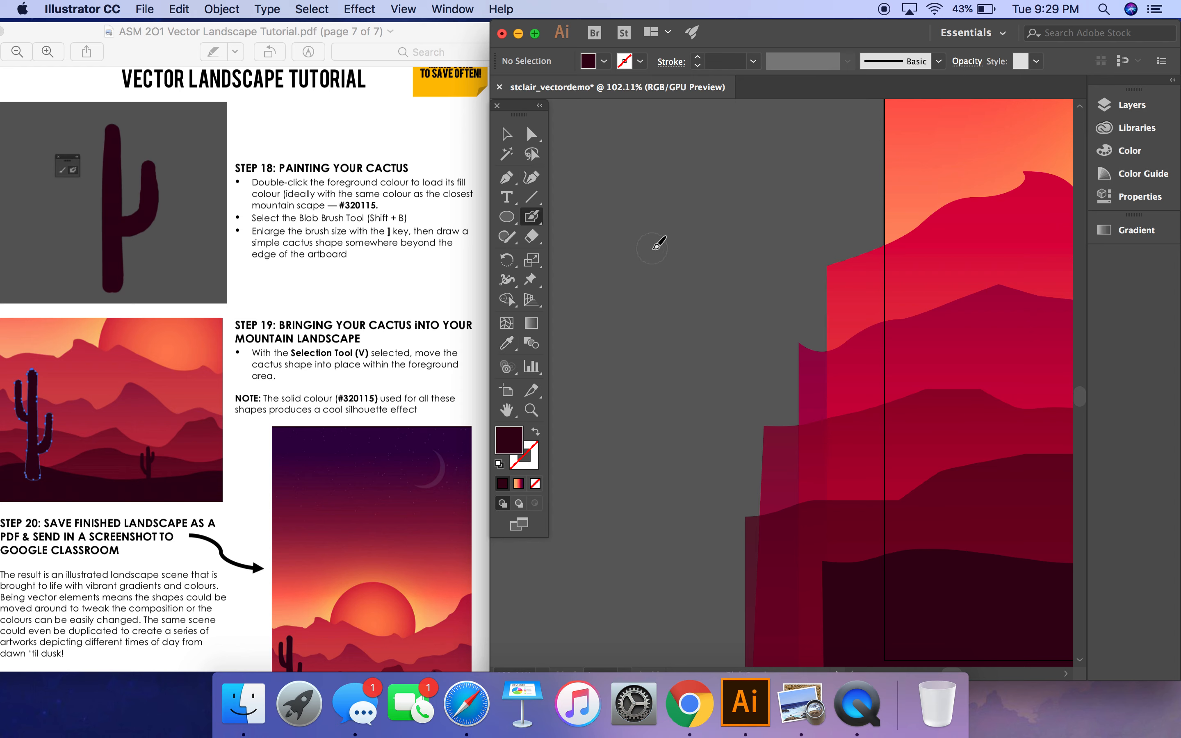
{"action": "left_click_drag", "start_coordinate": [633, 414], "coordinate": [630, 180]}
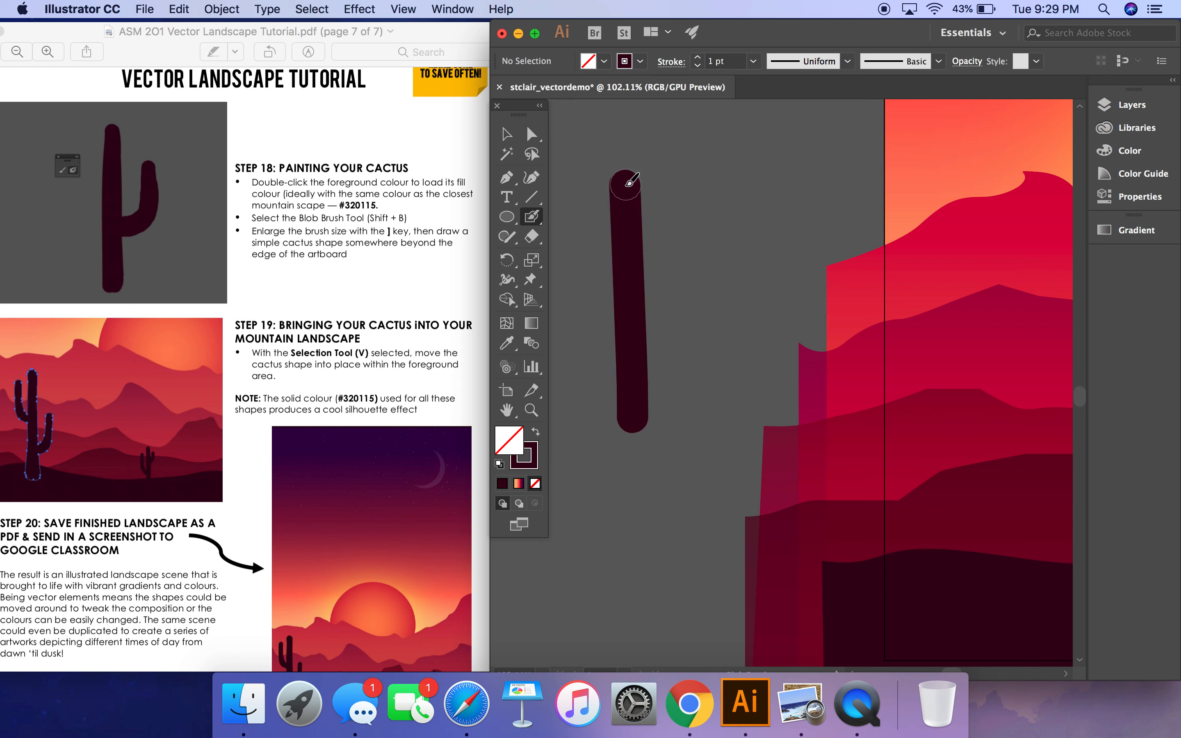
{"action": "key", "text": "super+z"}
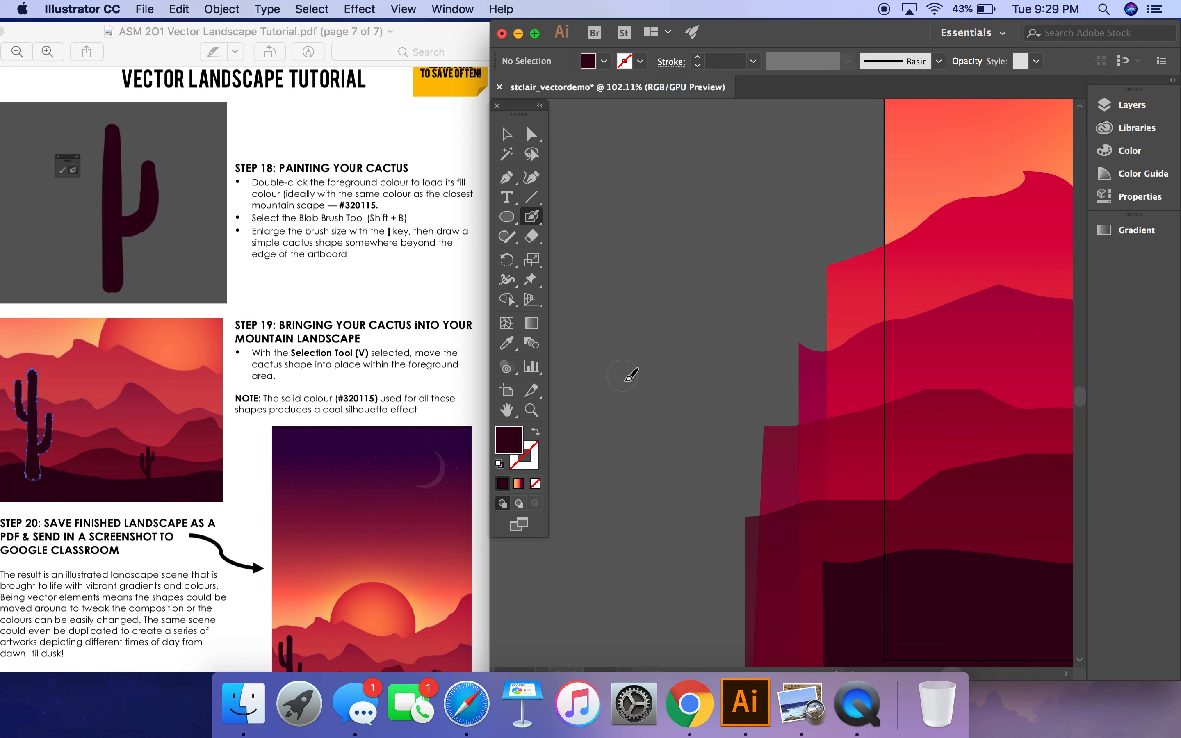
{"action": "left_click_drag", "start_coordinate": [626, 414], "coordinate": [631, 188]}
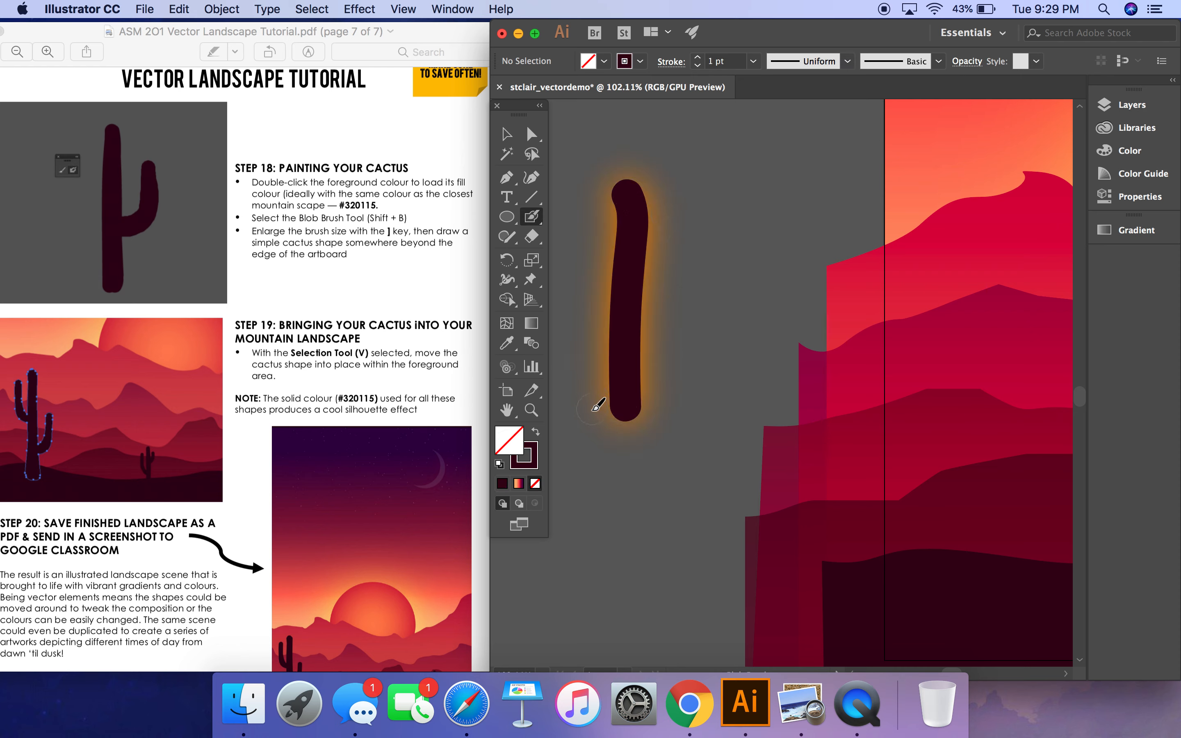
Select the trunk path in the Sun & Moon layer, remove its Outer Glow effect and dock the Appearance panel
{"action": "left_click", "coordinate": [1131, 104]}
{"action": "left_click", "coordinate": [1071, 243]}
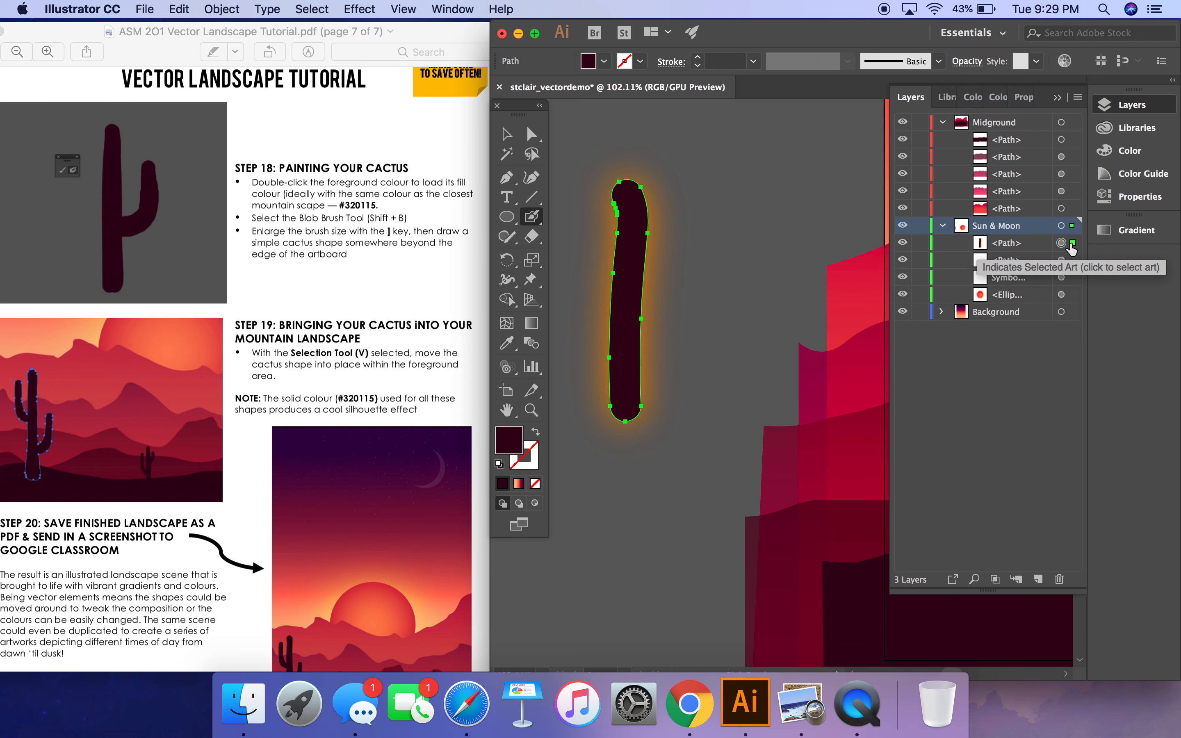
{"action": "left_click", "coordinate": [466, 7]}
{"action": "left_click", "coordinate": [473, 214]}
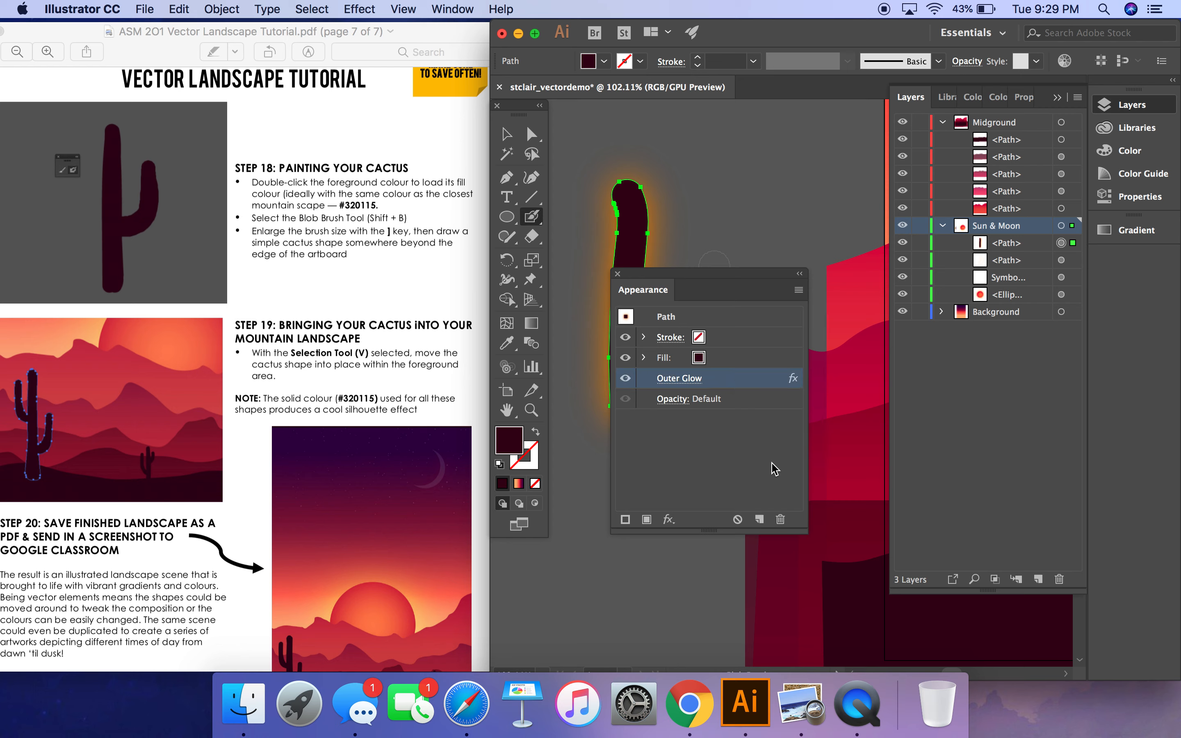
{"action": "left_click", "coordinate": [780, 518]}
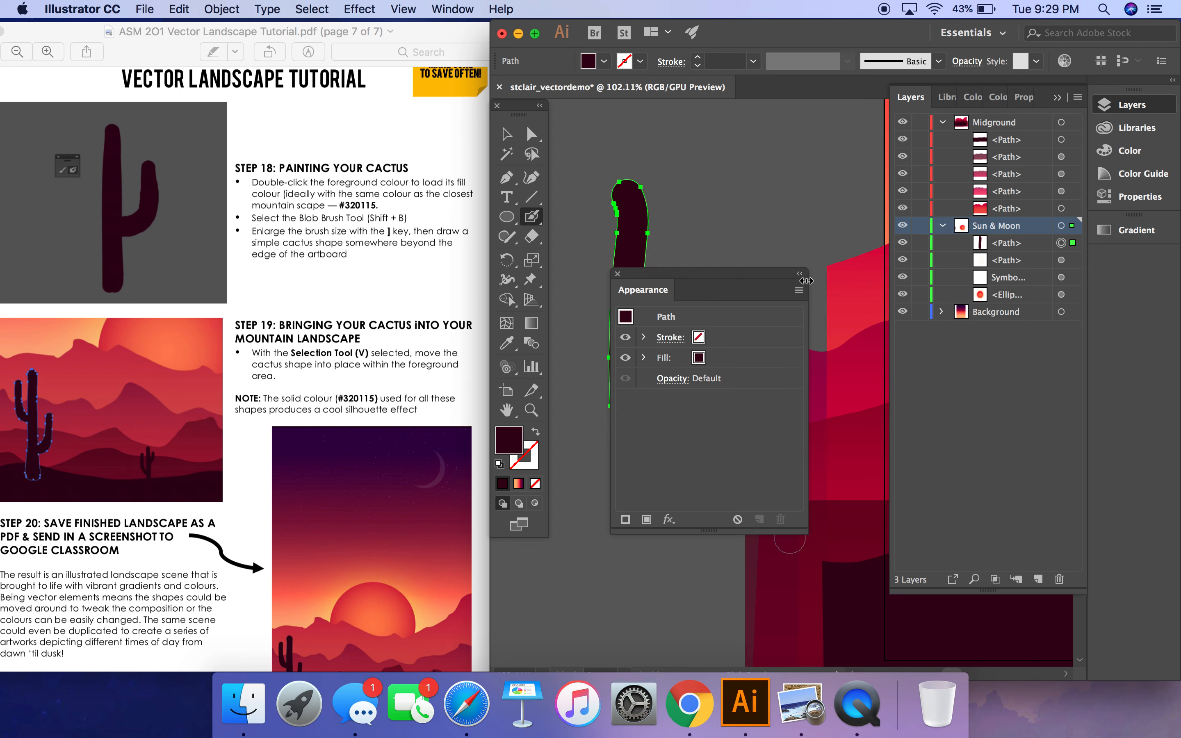
{"action": "left_click_drag", "start_coordinate": [657, 282], "coordinate": [1152, 262]}
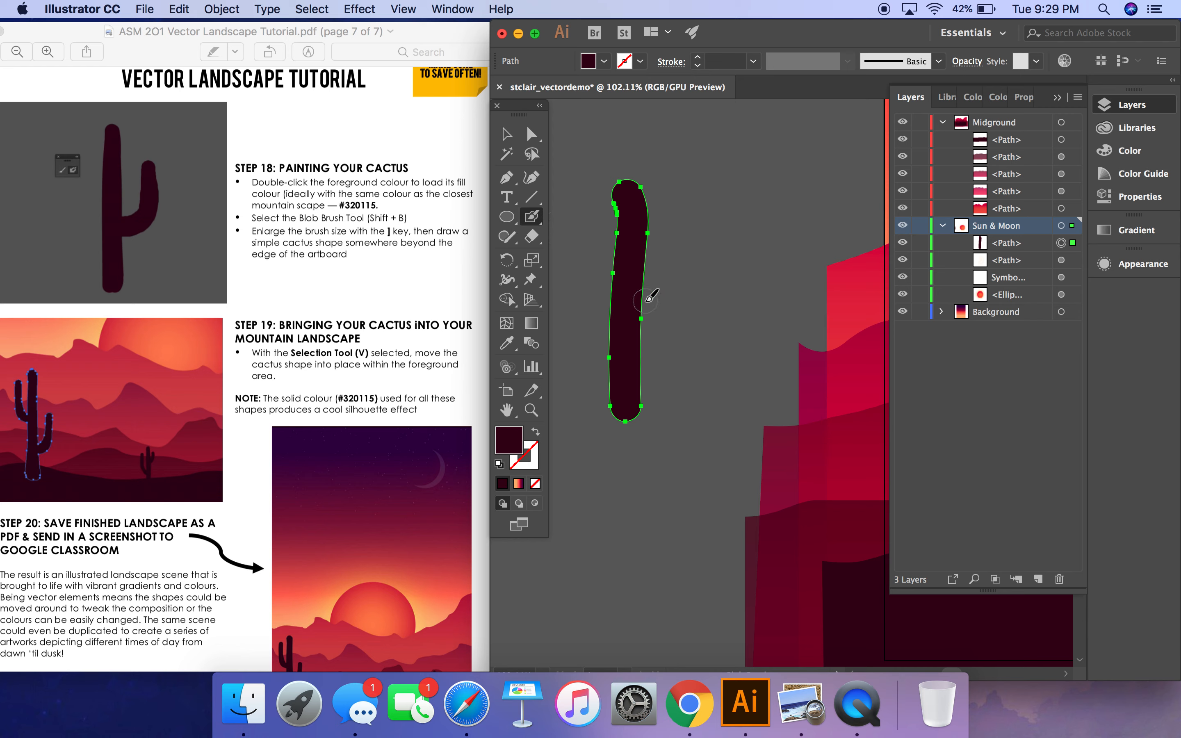
Paint two upward-curving arms onto the cactus trunk, one on each side
{"action": "mouse_move", "coordinate": [634, 276]}
{"action": "left_mouse_down"}
{"action": "mouse_move", "coordinate": [681, 254]}
{"action": "mouse_move", "coordinate": [680, 185]}
{"action": "left_mouse_up"}
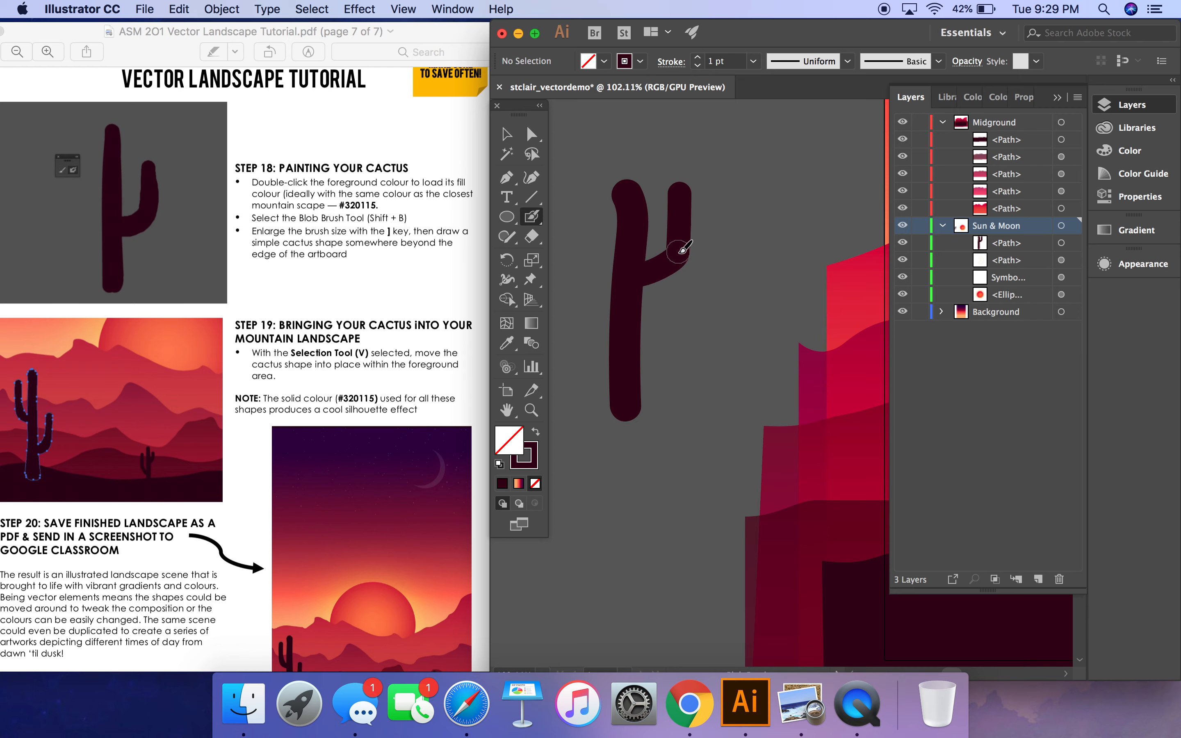
{"action": "mouse_move", "coordinate": [681, 255]}
{"action": "left_mouse_down"}
{"action": "mouse_move", "coordinate": [646, 290]}
{"action": "mouse_move", "coordinate": [595, 313]}
{"action": "mouse_move", "coordinate": [583, 249]}
{"action": "mouse_move", "coordinate": [590, 256]}
{"action": "left_mouse_up"}
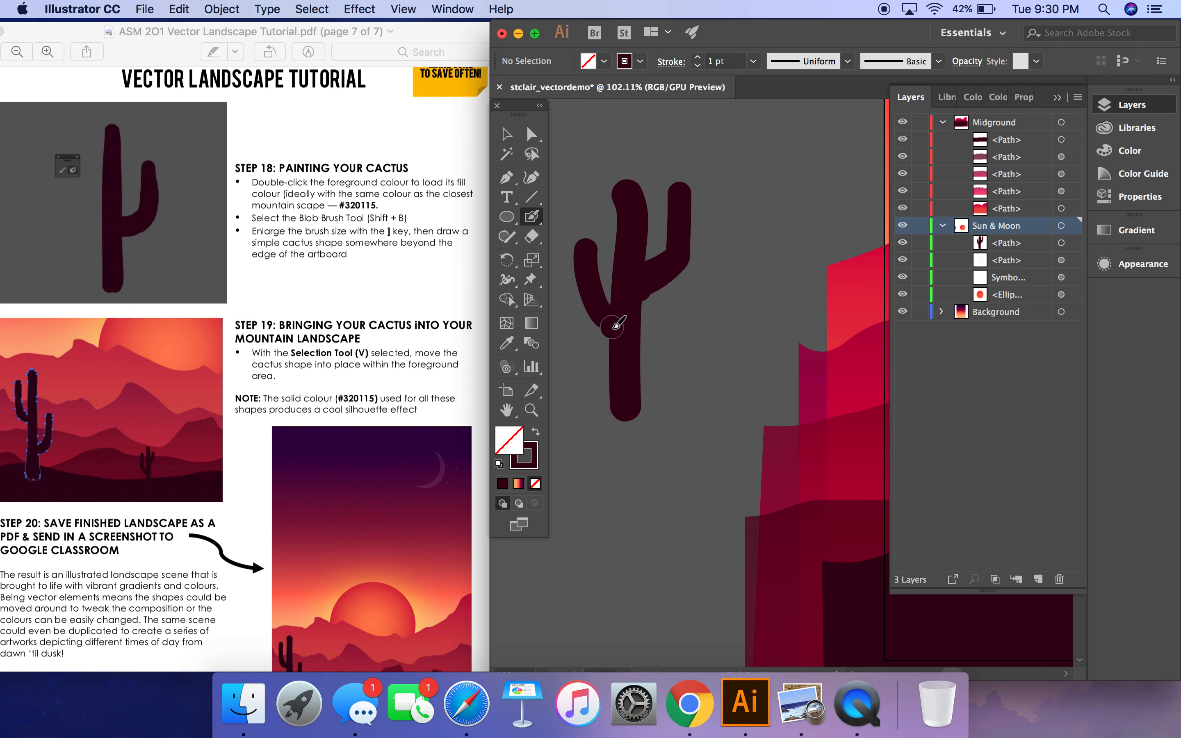
{"action": "left_click_drag", "start_coordinate": [620, 313], "coordinate": [657, 282]}
Move the finished cactus from outside the artboard onto the left part of the darkest foreground ridge
{"action": "scroll", "coordinate": [675, 264], "scroll_direction": "down", "scroll_amount": 3, "text": "alt"}
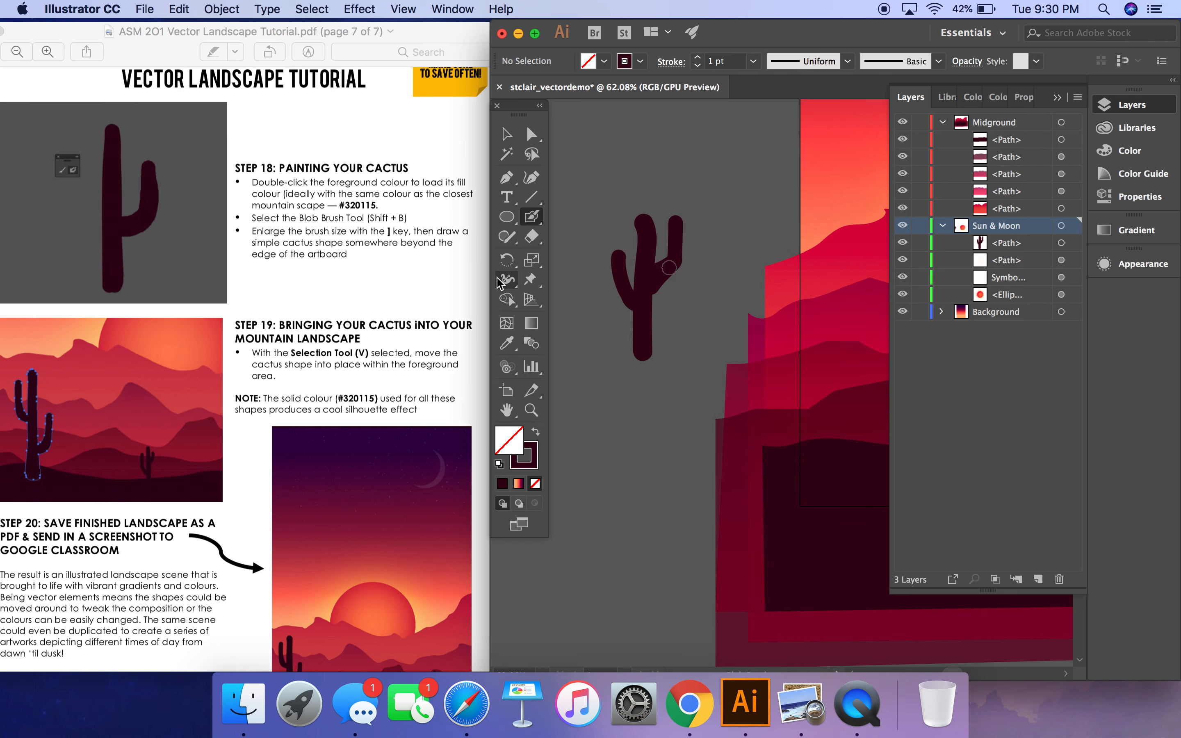
{"action": "left_click", "coordinate": [507, 135]}
{"action": "scroll", "coordinate": [590, 313], "scroll_direction": "down", "scroll_amount": 3, "text": "alt"}
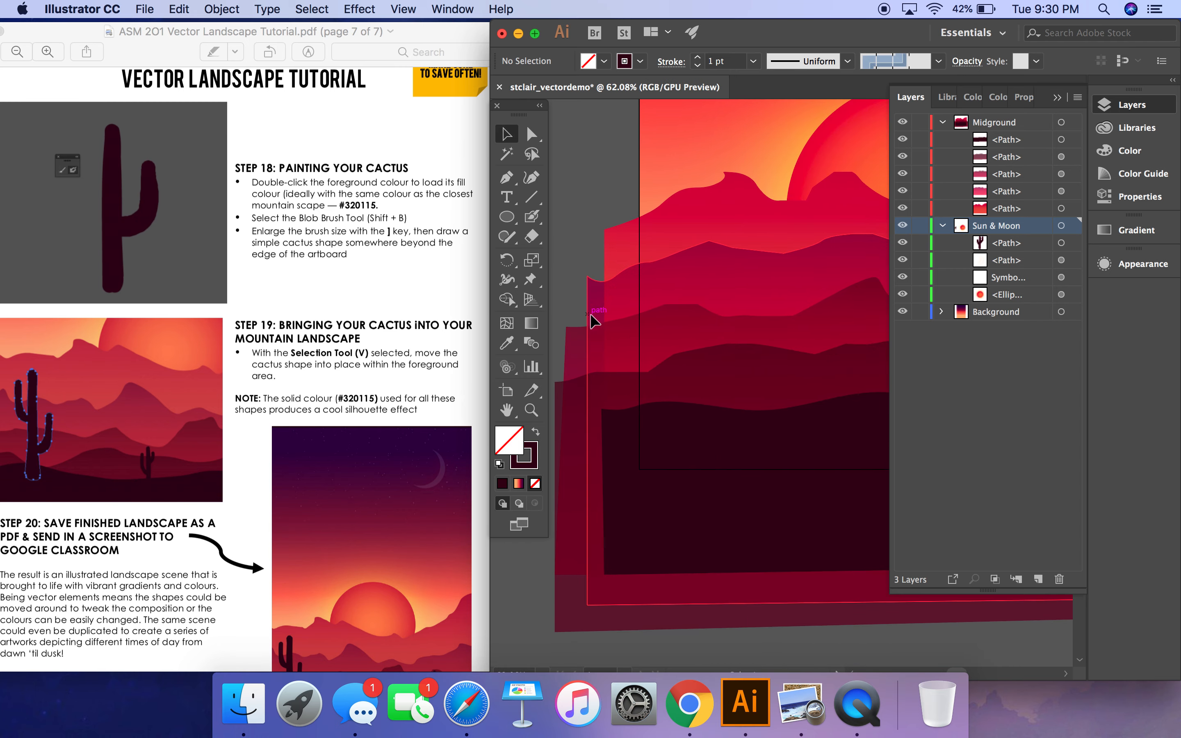
{"action": "left_click", "coordinate": [1115, 106]}
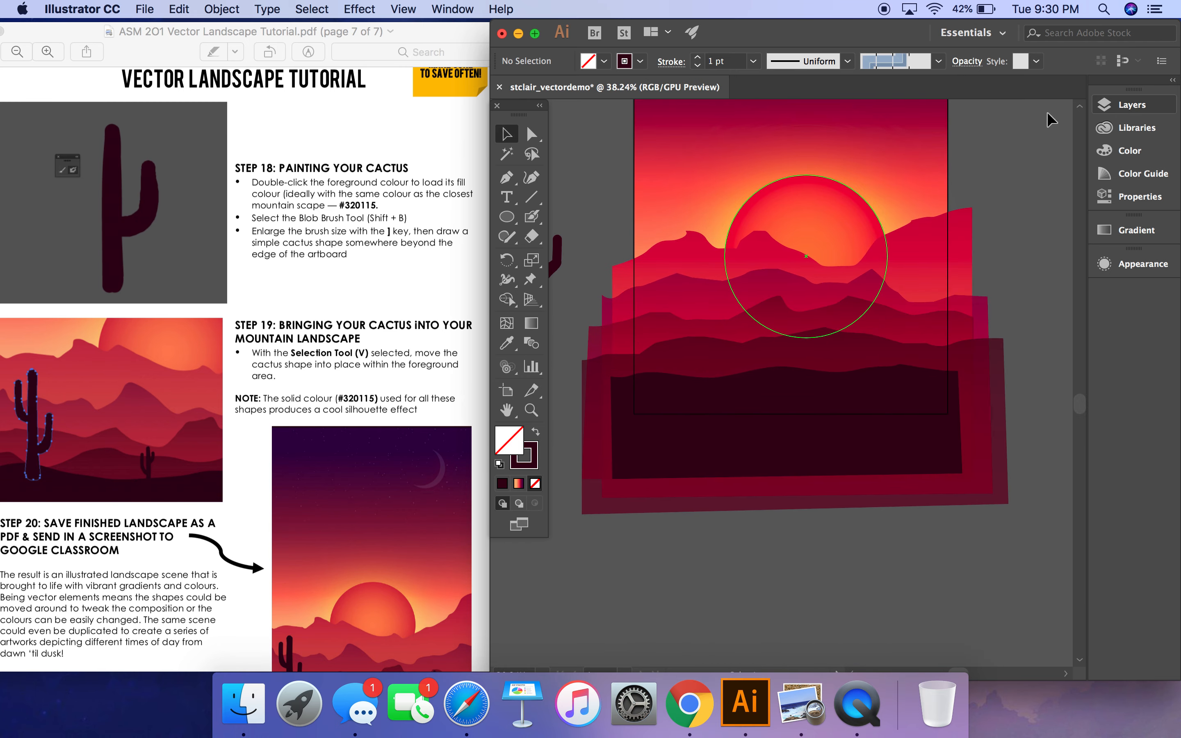
{"action": "left_click", "coordinate": [561, 250]}
{"action": "left_click_drag", "start_coordinate": [561, 249], "coordinate": [736, 318]}
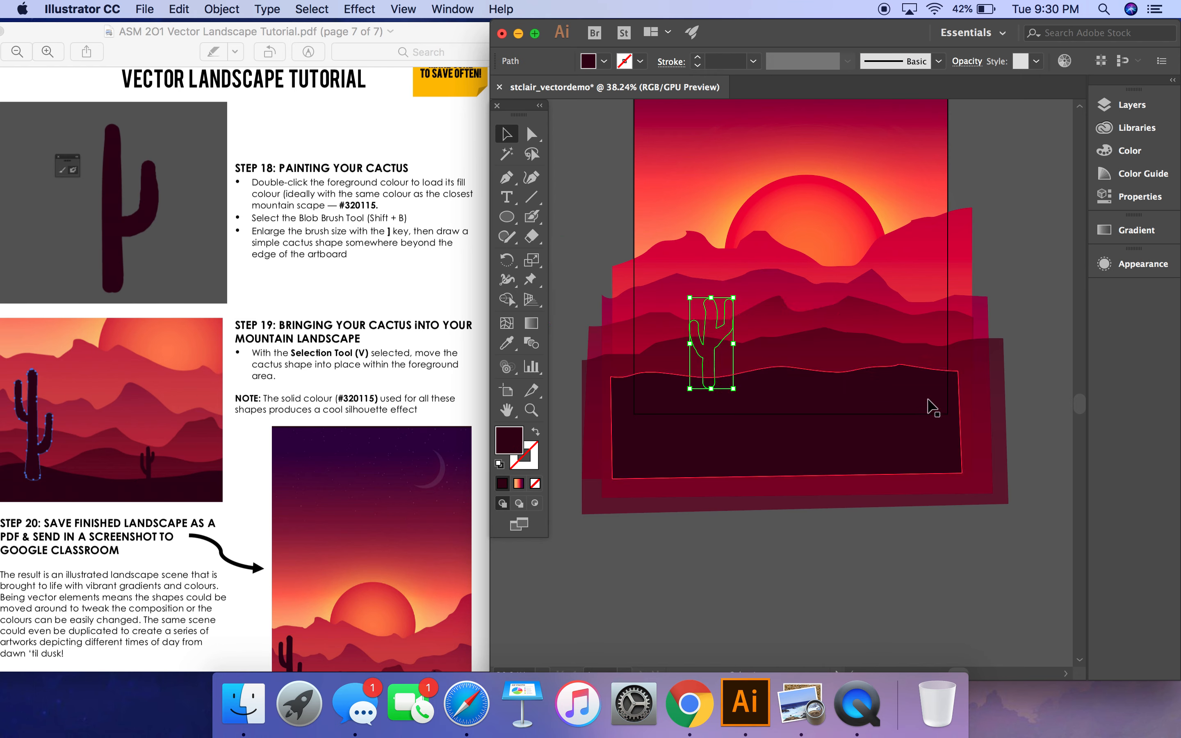
{"action": "left_click", "coordinate": [1023, 285]}
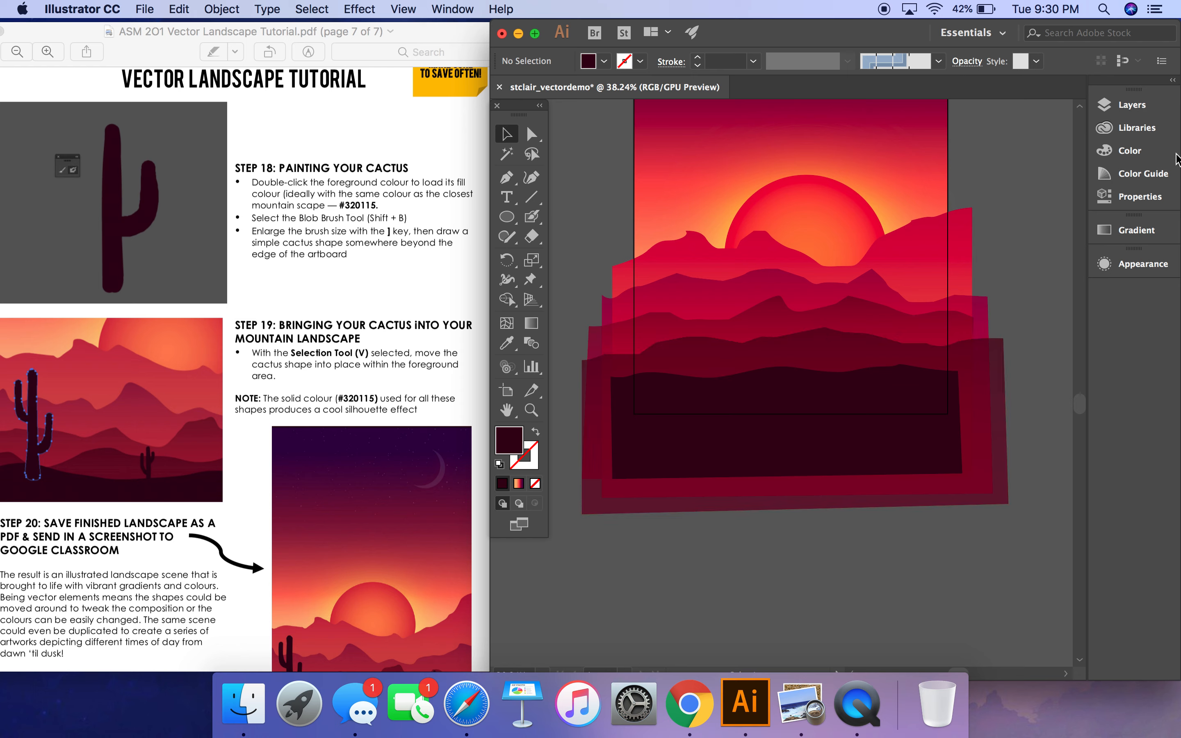
Move the cactus path to the top of the Midground layer and shift the cactus slightly left on the ridge
{"action": "left_click", "coordinate": [1117, 105]}
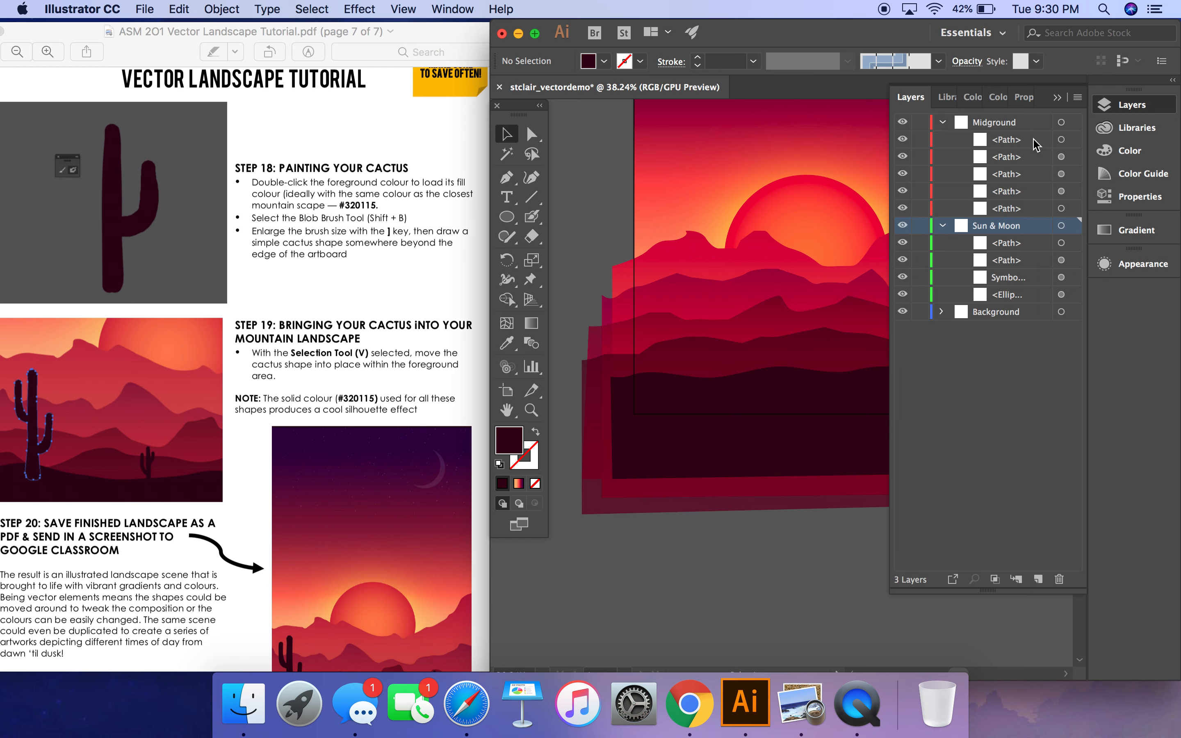
{"action": "left_click", "coordinate": [1022, 245]}
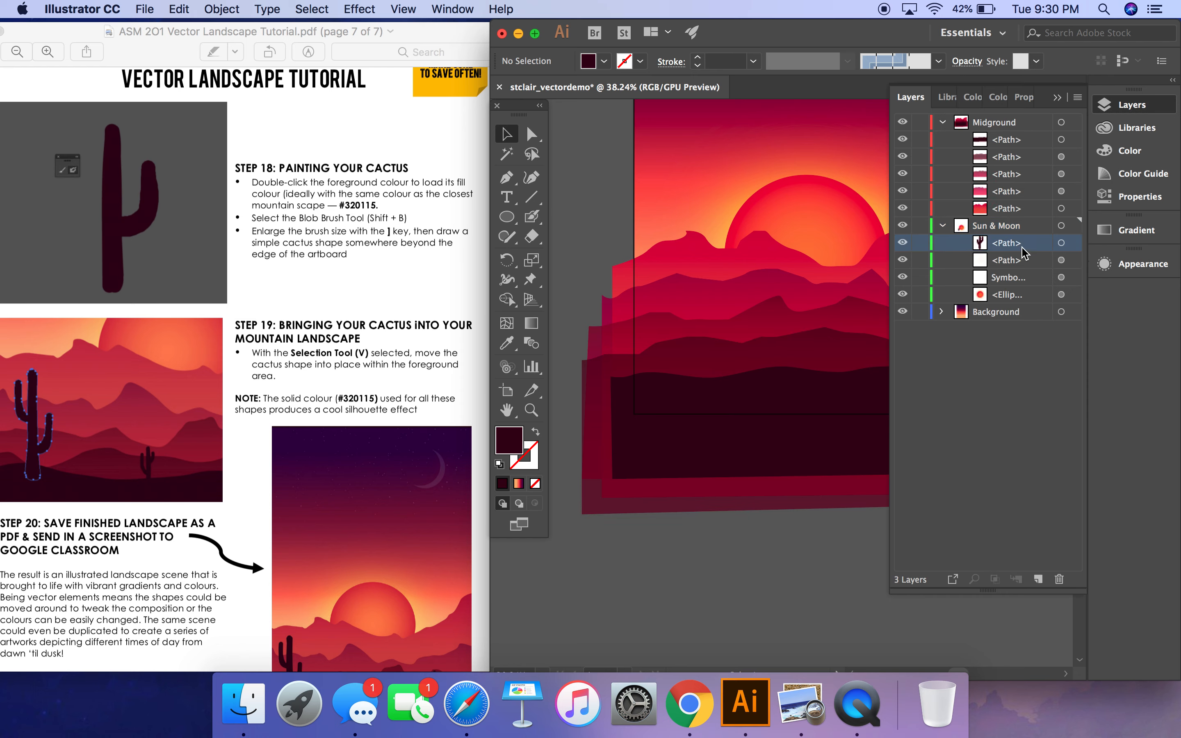
{"action": "left_click_drag", "start_coordinate": [1009, 251], "coordinate": [1013, 139]}
{"action": "left_click", "coordinate": [1118, 105]}
{"action": "left_click_drag", "start_coordinate": [712, 352], "coordinate": [673, 343]}
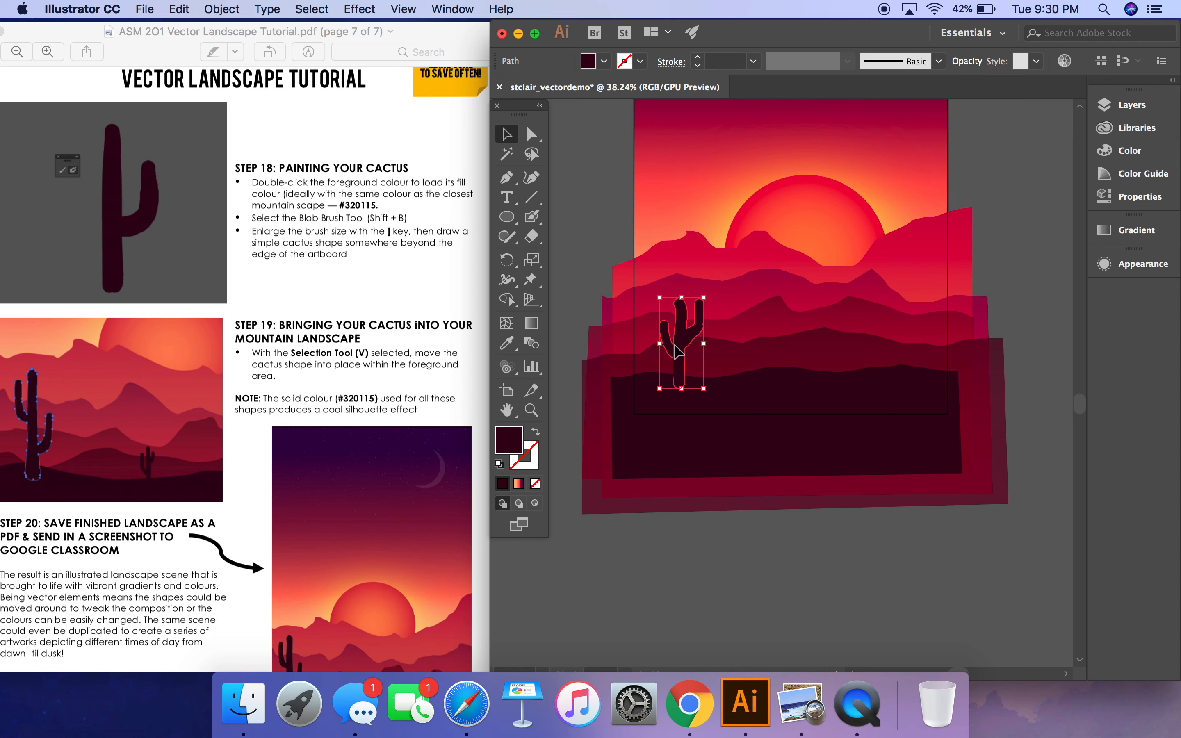
{"action": "left_click", "coordinate": [590, 253]}
Paint a second cactus beyond the artboard's left edge with the Blob Brush, giving it a tall right arm and a shorter left one
{"action": "scroll", "coordinate": [591, 253], "scroll_direction": "left", "scroll_amount": 3}
{"action": "scroll", "coordinate": [590, 254], "scroll_direction": "left", "scroll_amount": 2}
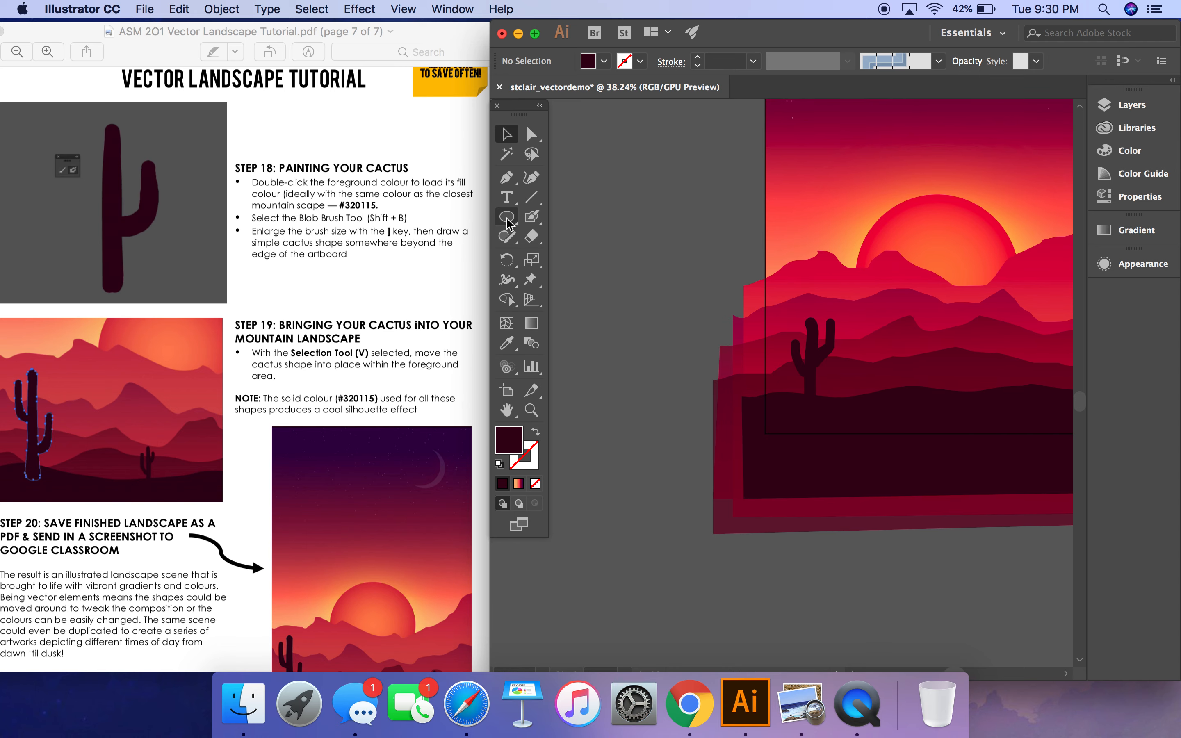
{"action": "left_click", "coordinate": [533, 218]}
{"action": "scroll", "coordinate": [637, 350], "scroll_direction": "up", "scroll_amount": 5}
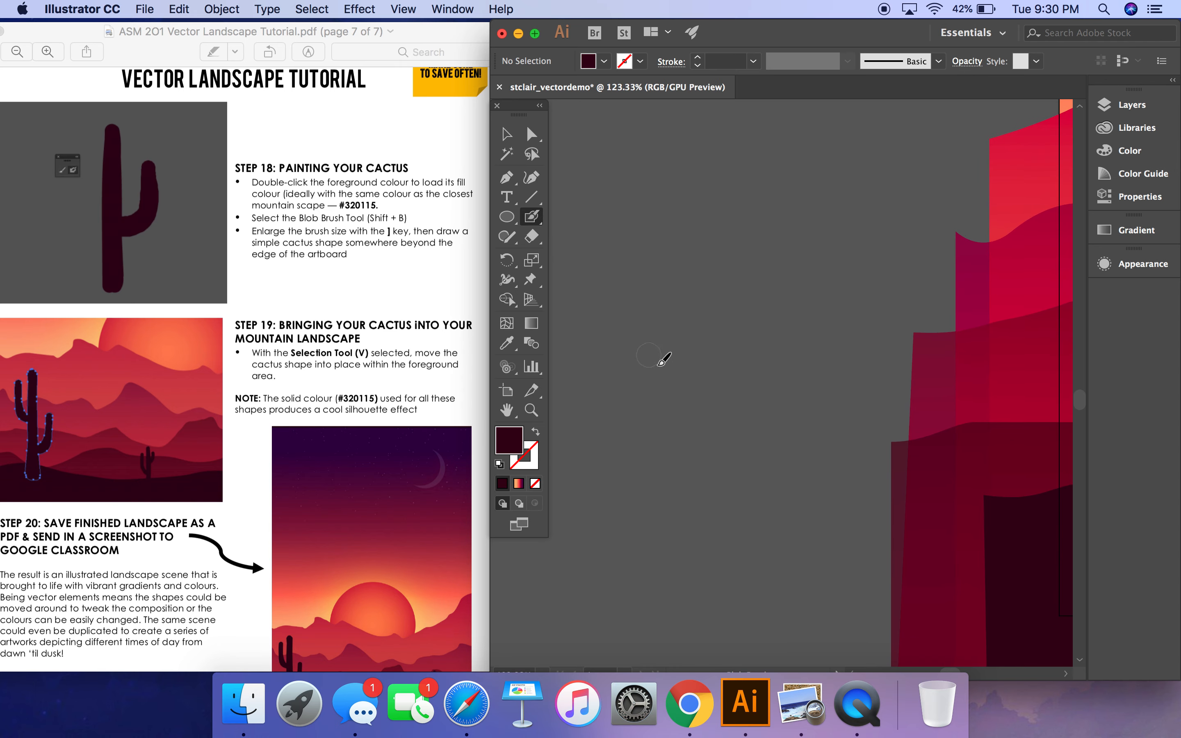
{"action": "left_click_drag", "start_coordinate": [688, 446], "coordinate": [675, 173]}
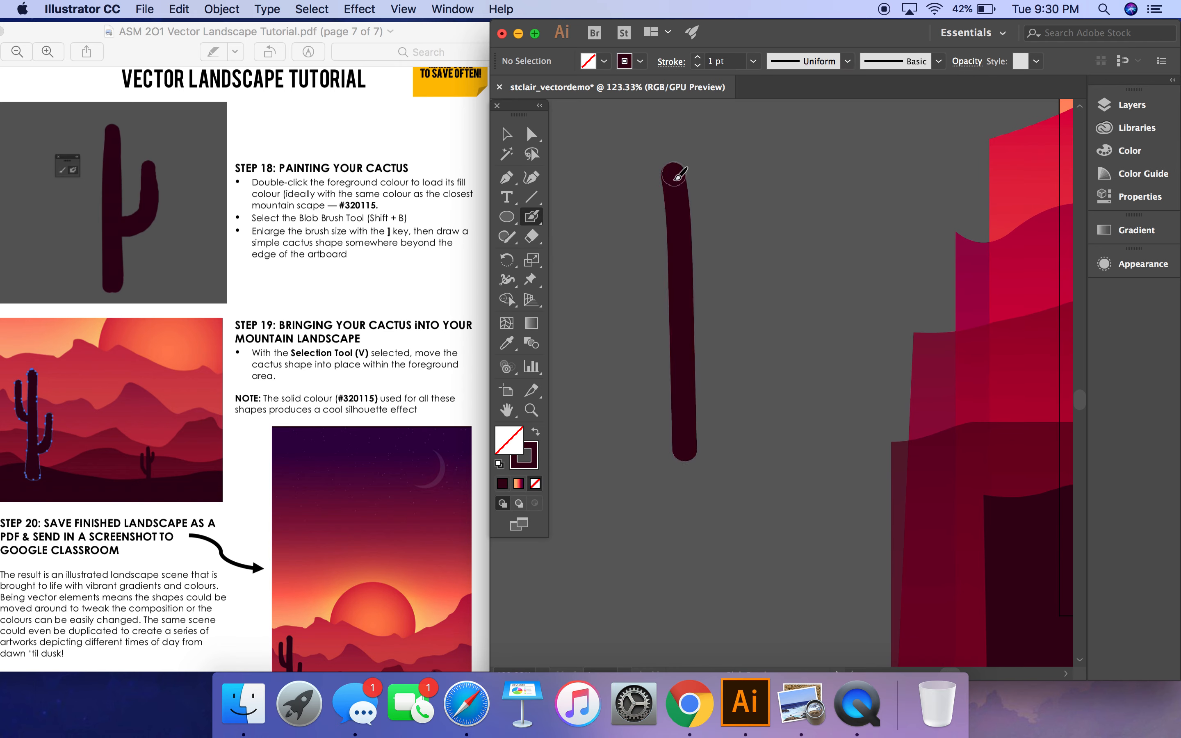
{"action": "mouse_move", "coordinate": [686, 287]}
{"action": "left_mouse_down"}
{"action": "mouse_move", "coordinate": [709, 273]}
{"action": "mouse_move", "coordinate": [722, 214]}
{"action": "mouse_move", "coordinate": [715, 107]}
{"action": "left_mouse_up"}
{"action": "mouse_move", "coordinate": [666, 268]}
{"action": "left_mouse_down"}
{"action": "mouse_move", "coordinate": [649, 261]}
{"action": "mouse_move", "coordinate": [646, 205]}
{"action": "left_mouse_up"}
Move the second cactus onto the right side of the foreground ridge within the artboard
{"action": "scroll", "coordinate": [654, 392], "scroll_direction": "down", "scroll_amount": 8}
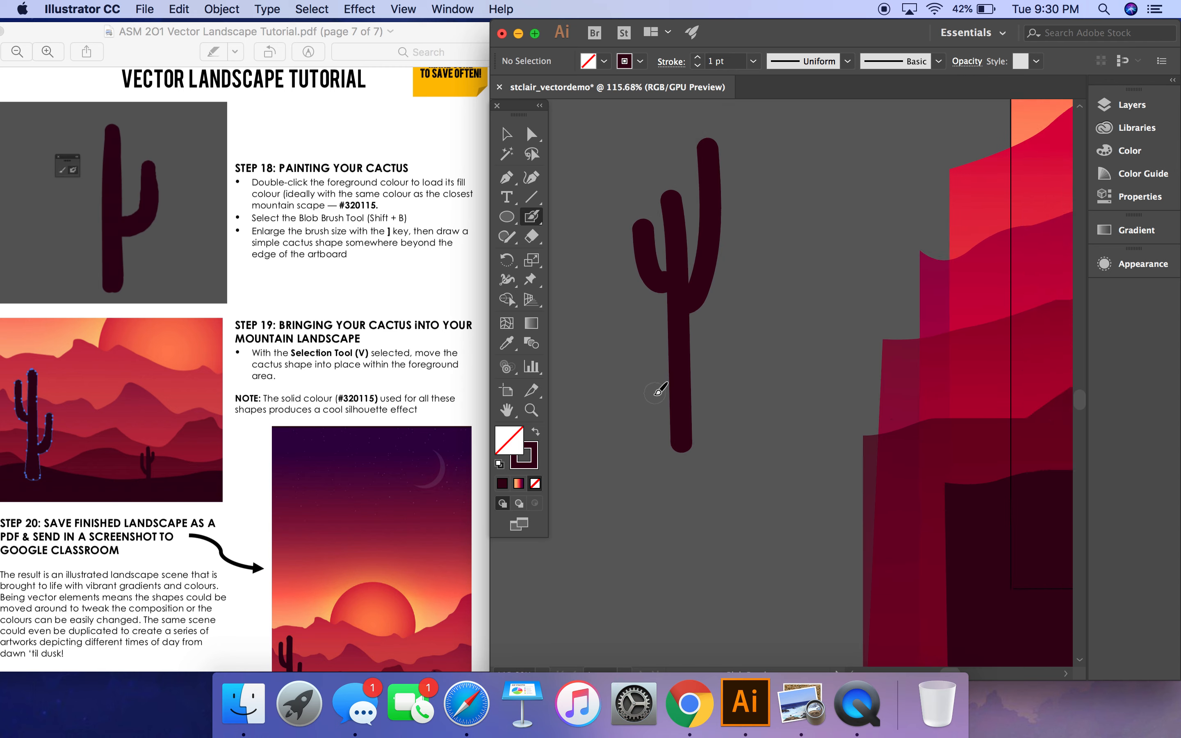
{"action": "key", "text": "v"}
{"action": "left_click_drag", "start_coordinate": [667, 397], "coordinate": [978, 463]}
{"action": "scroll", "coordinate": [978, 463], "scroll_direction": "right", "scroll_amount": 5}
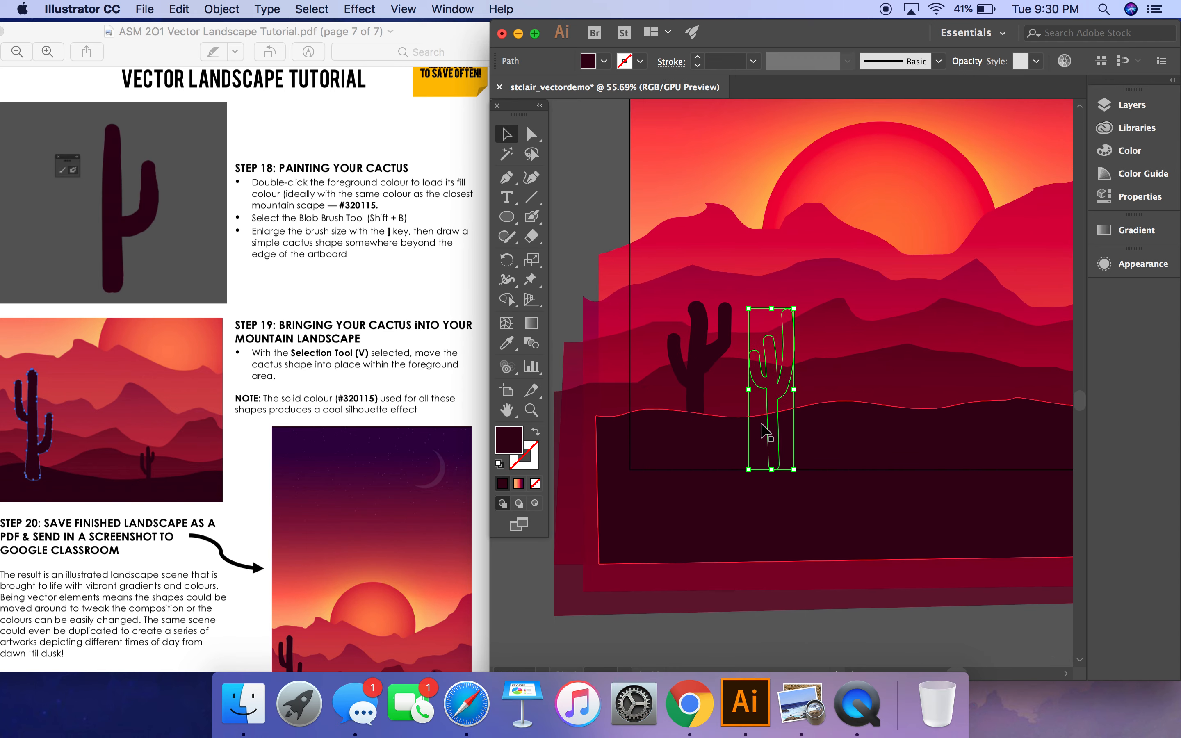
{"action": "left_click_drag", "start_coordinate": [772, 429], "coordinate": [952, 391]}
{"action": "scroll", "coordinate": [959, 390], "scroll_direction": "right", "scroll_amount": 2}
{"action": "scroll", "coordinate": [959, 390], "scroll_direction": "right", "scroll_amount": 8}
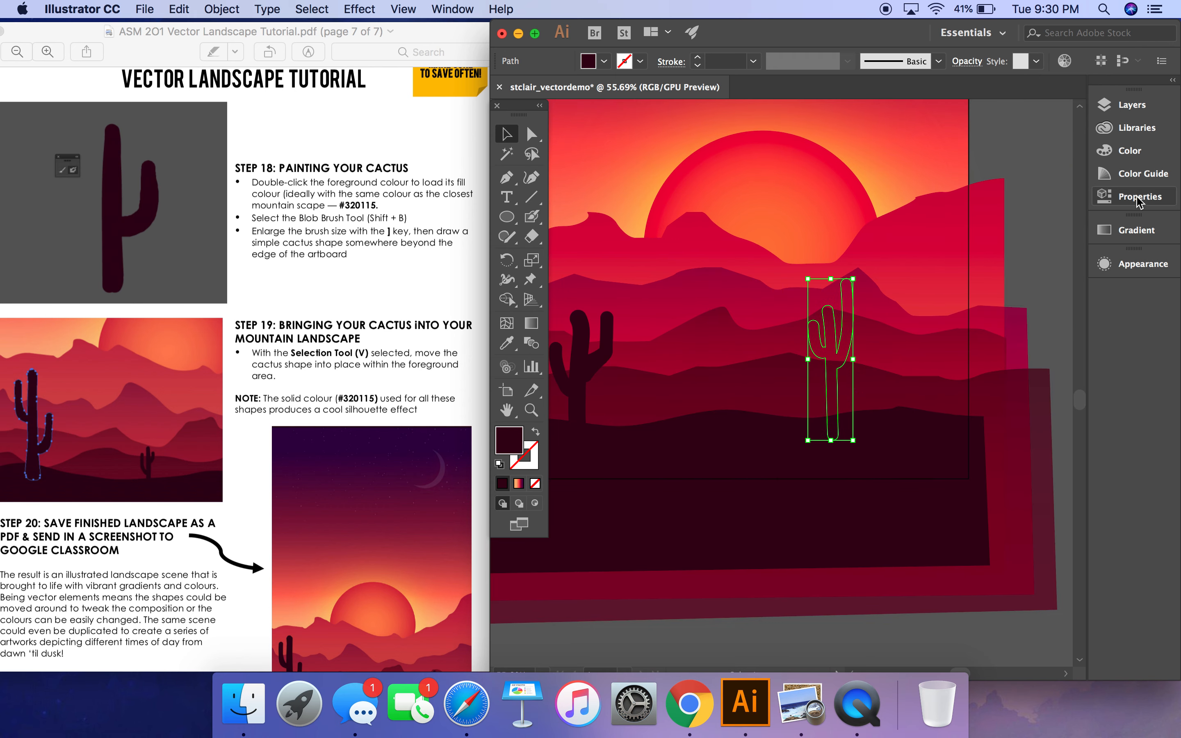
Move the second cactus path to the top of the Midground layer and select only that path
{"action": "left_click", "coordinate": [1132, 105]}
{"action": "left_click_drag", "start_coordinate": [1014, 267], "coordinate": [1024, 142]}
{"action": "left_click", "coordinate": [860, 283], "text": "shift"}
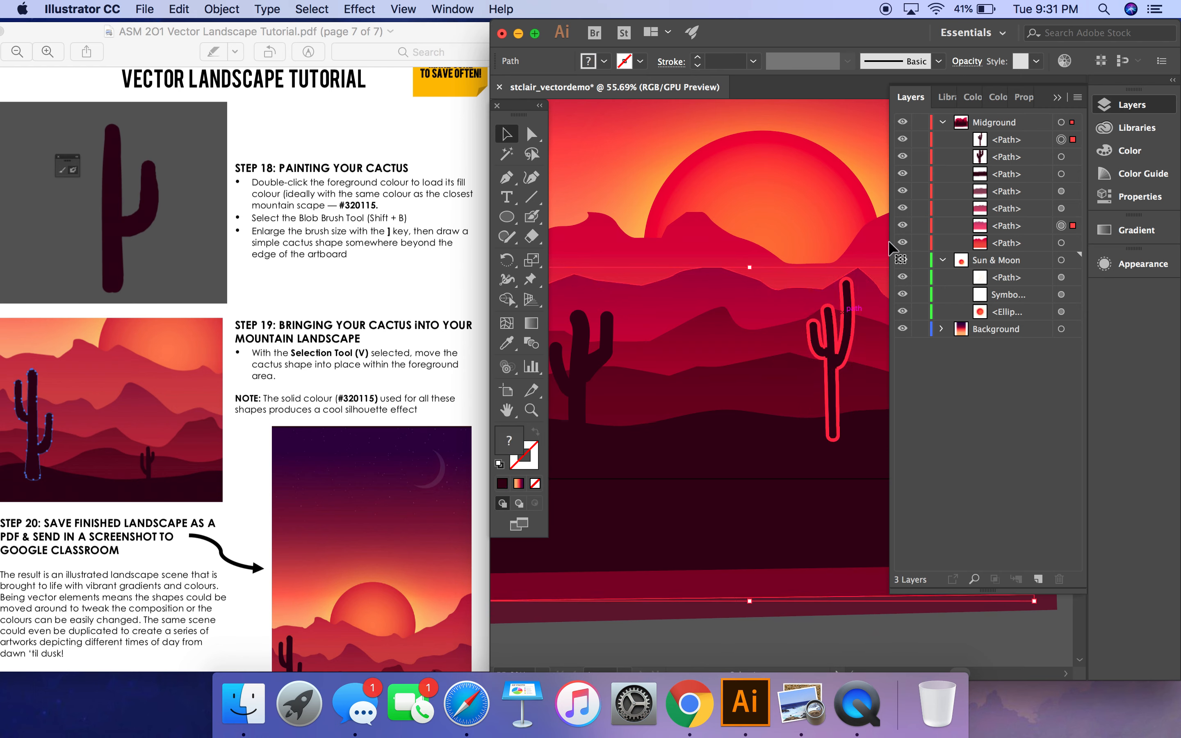
{"action": "left_click", "coordinate": [1071, 138]}
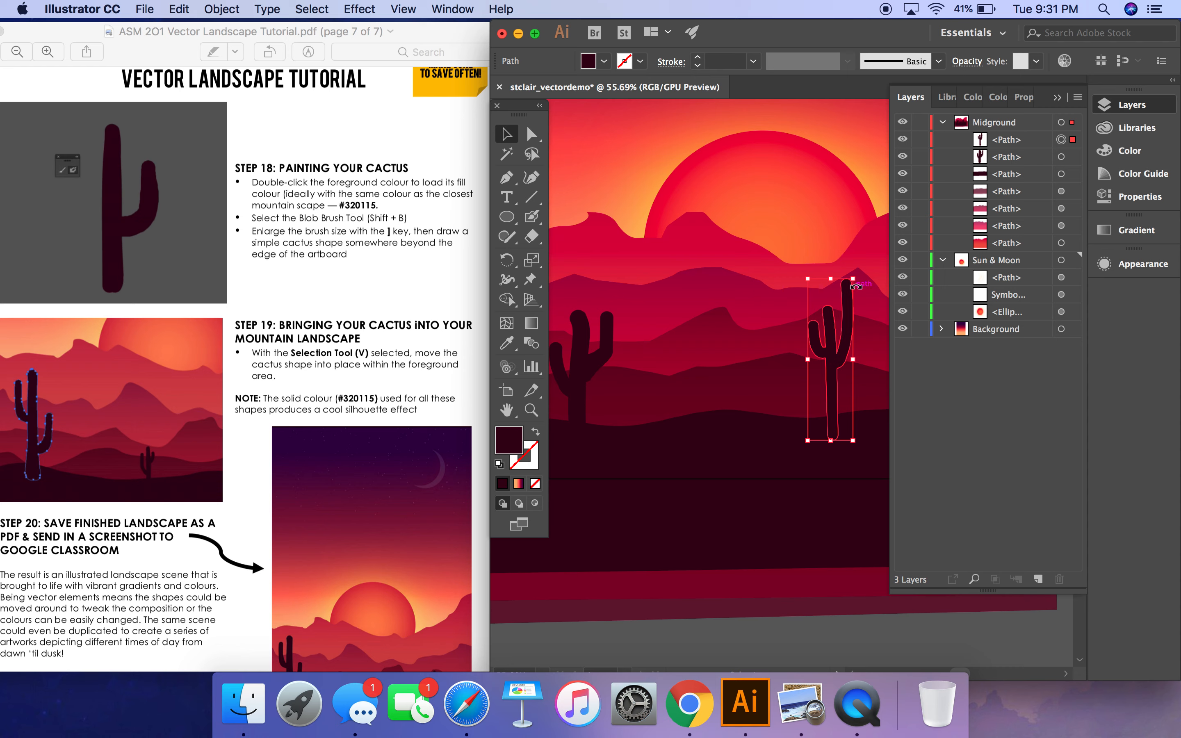
Shrink the second cactus, stretch it a little taller and reposition it on the right side of the foreground ridge
{"action": "left_click_drag", "start_coordinate": [854, 279], "coordinate": [831, 346]}
{"action": "right_click", "coordinate": [832, 346]}
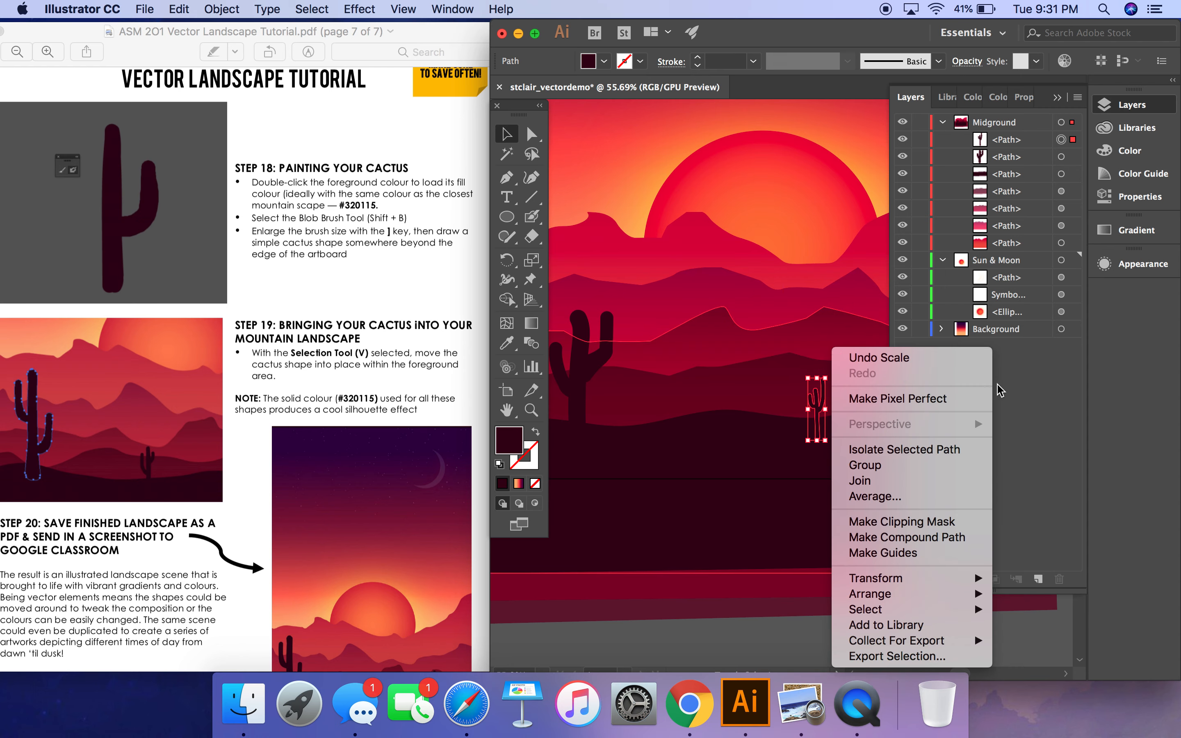
{"action": "left_click", "coordinate": [1019, 399]}
{"action": "left_click", "coordinate": [1057, 97]}
{"action": "scroll", "coordinate": [811, 383], "scroll_direction": "down", "scroll_amount": 3}
{"action": "left_click_drag", "start_coordinate": [821, 380], "coordinate": [825, 362]}
{"action": "left_click_drag", "start_coordinate": [817, 393], "coordinate": [846, 379]}
Reflect the small cactus horizontally so that its tall arm is on the left
{"action": "right_click", "coordinate": [847, 380]}
{"action": "mouse_move", "coordinate": [903, 520]}
{"action": "left_click", "coordinate": [786, 582]}
{"action": "key", "text": "Return"}
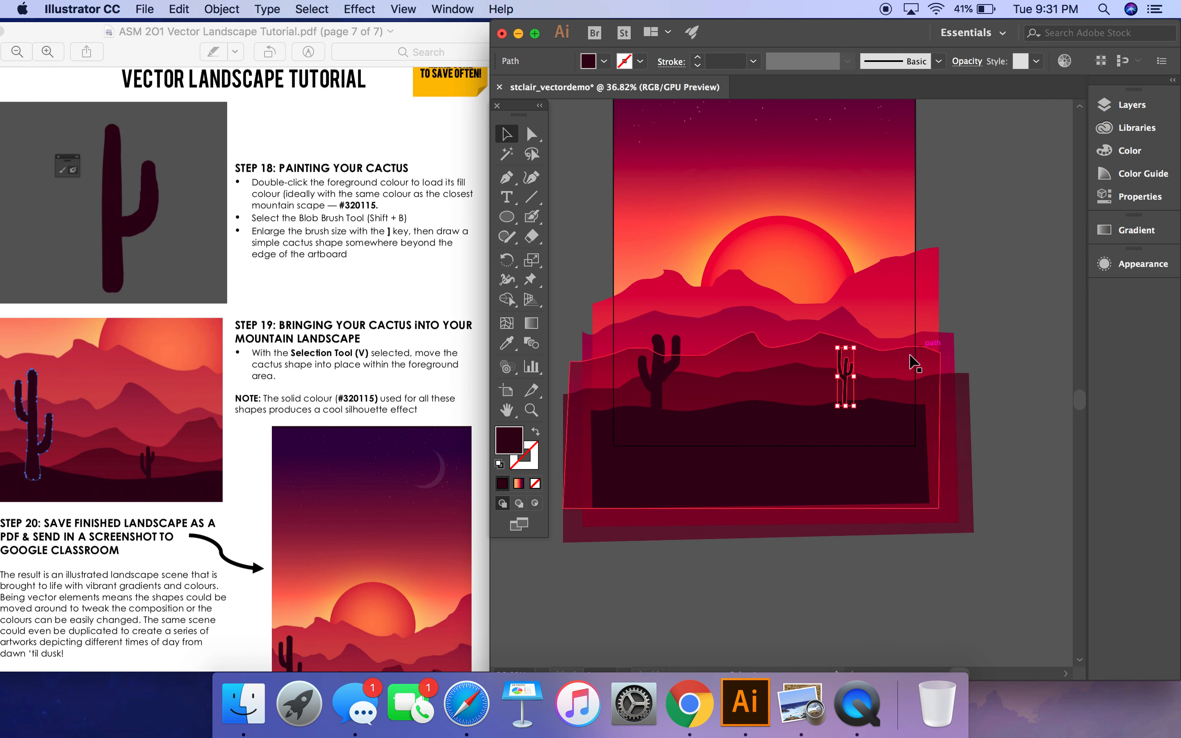
Duplicate the small cactus so that one stands mid-ridge, and make the right-hand one taller and slightly narrower
{"action": "left_click_drag", "start_coordinate": [839, 375], "coordinate": [760, 390]}
{"action": "left_click", "coordinate": [841, 379]}
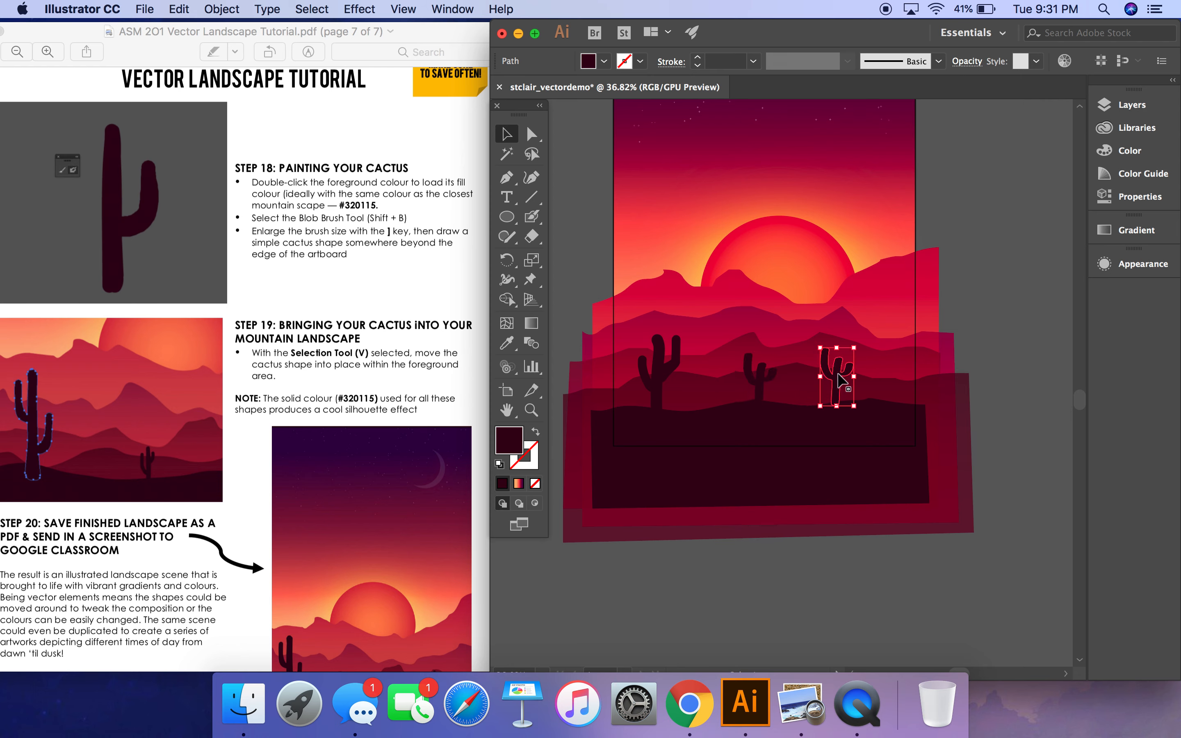
{"action": "left_click_drag", "start_coordinate": [836, 348], "coordinate": [837, 312]}
{"action": "left_click_drag", "start_coordinate": [819, 356], "coordinate": [824, 356]}
Reflect the right-hand cactus so its tall arm faces right, and move it closer to the artboard's right edge
{"action": "right_click", "coordinate": [837, 347]}
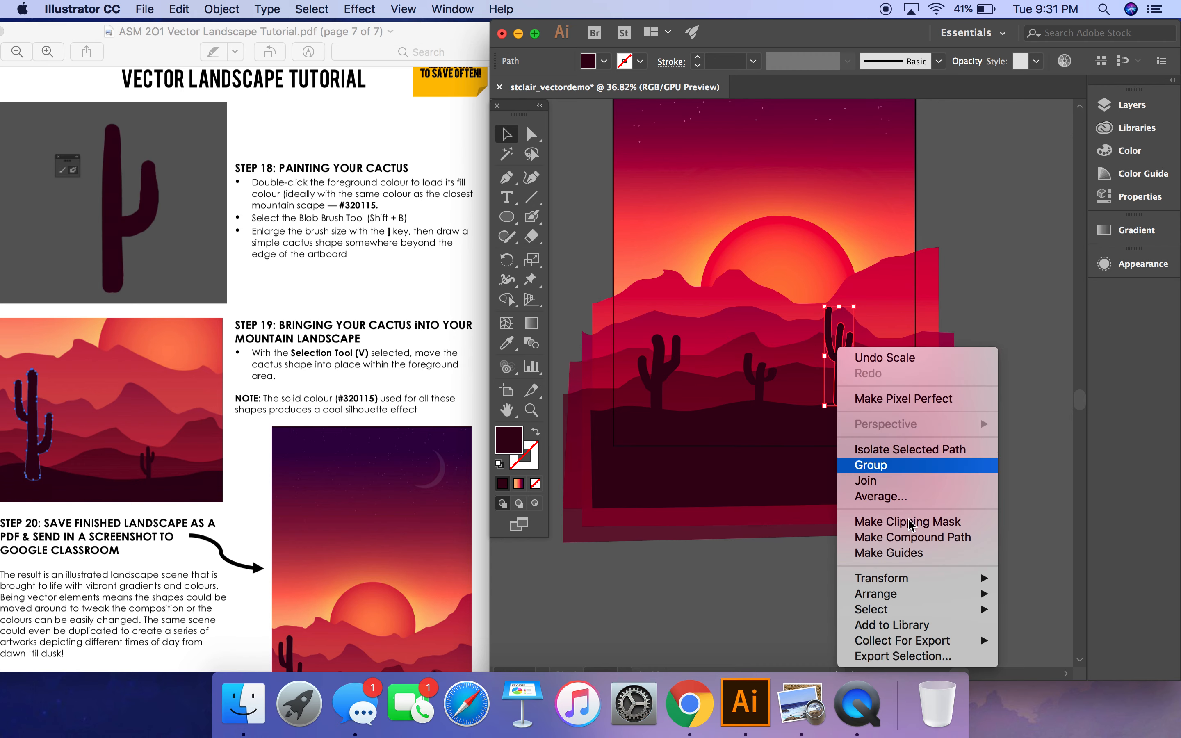
{"action": "mouse_move", "coordinate": [954, 586]}
{"action": "left_click", "coordinate": [1018, 577]}
{"action": "key", "text": "Return"}
{"action": "left_click_drag", "start_coordinate": [844, 362], "coordinate": [887, 360]}
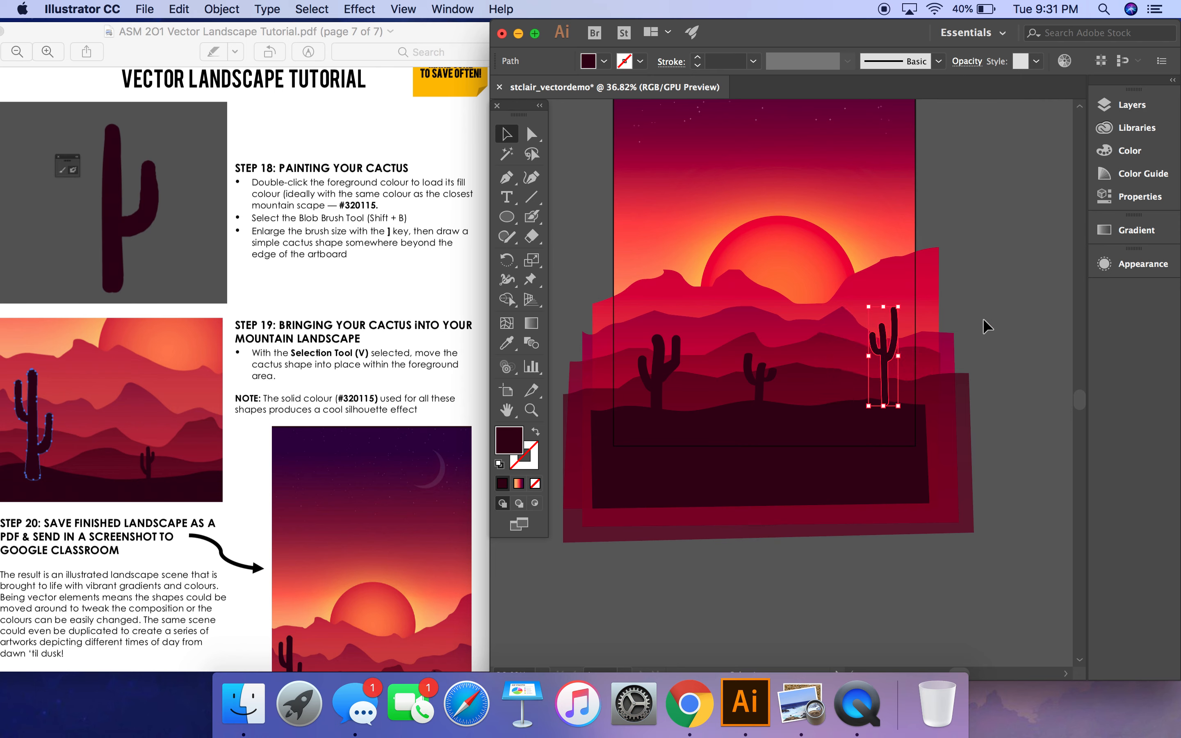
{"action": "left_click", "coordinate": [1024, 317]}
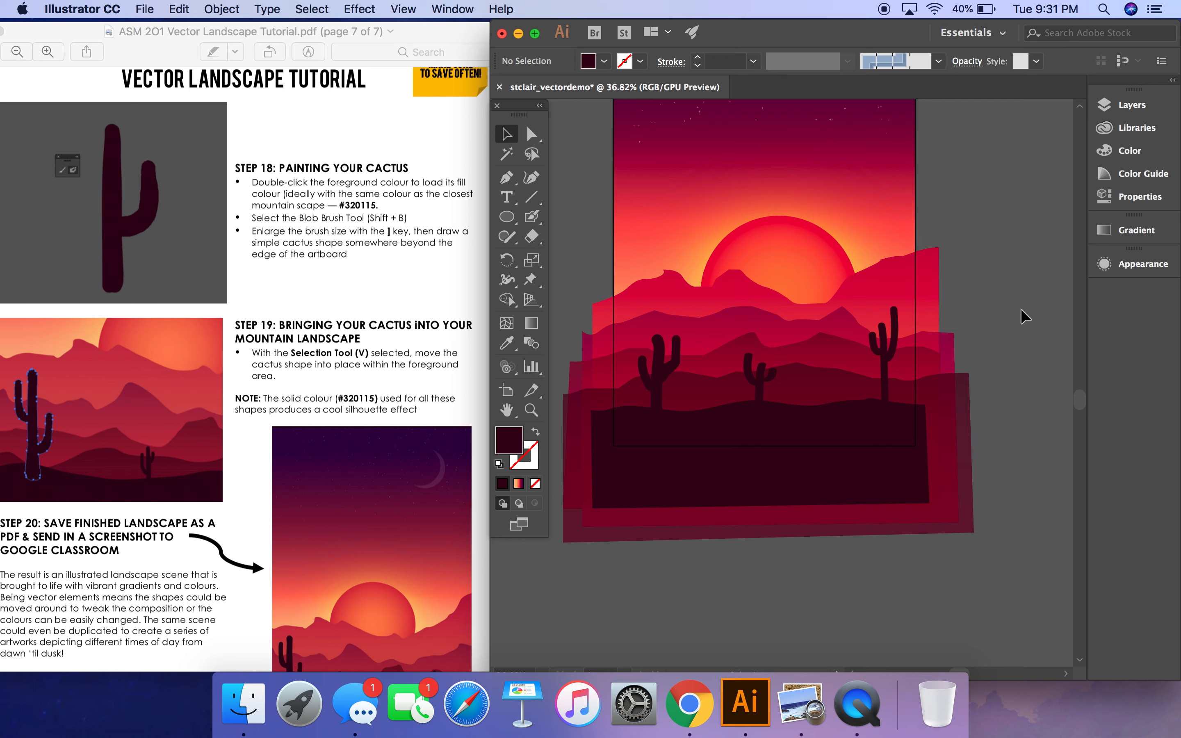
Paint small grass tufts with a smaller Blob Brush along the foreground ridge between the left and middle cacti
{"action": "scroll", "coordinate": [1025, 316], "scroll_direction": "up", "scroll_amount": 5}
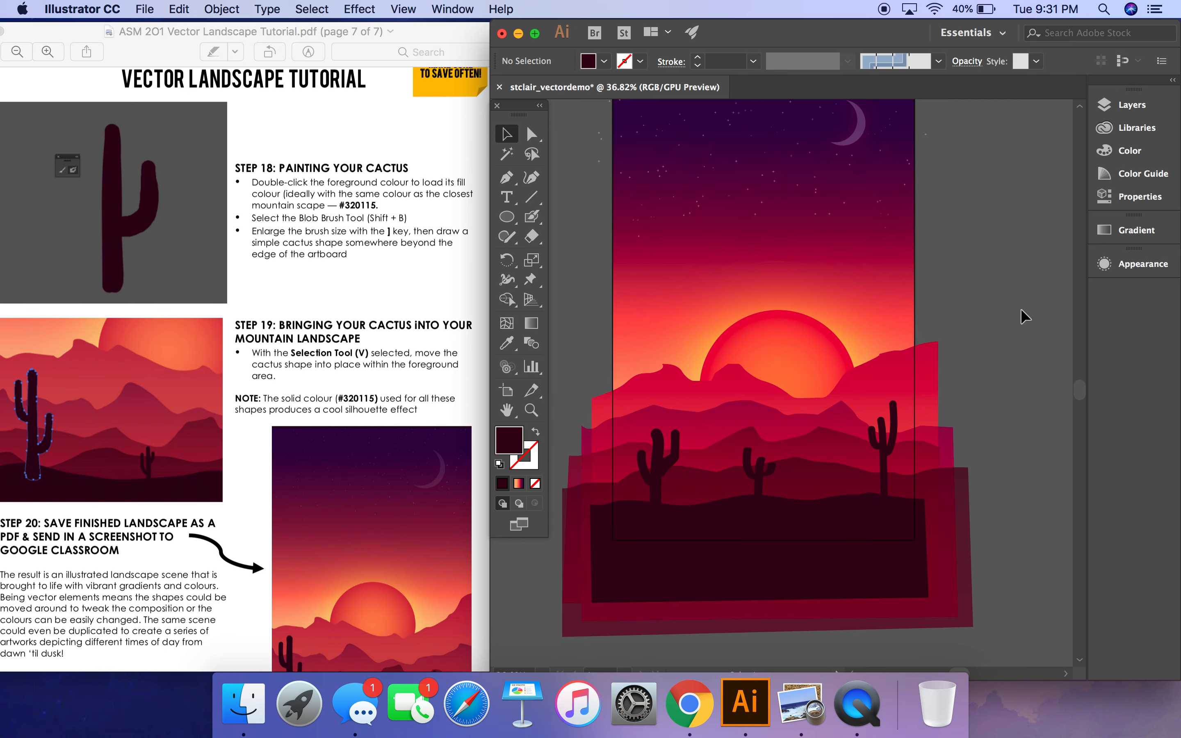
{"action": "scroll", "coordinate": [686, 523], "scroll_direction": "up", "scroll_amount": 10}
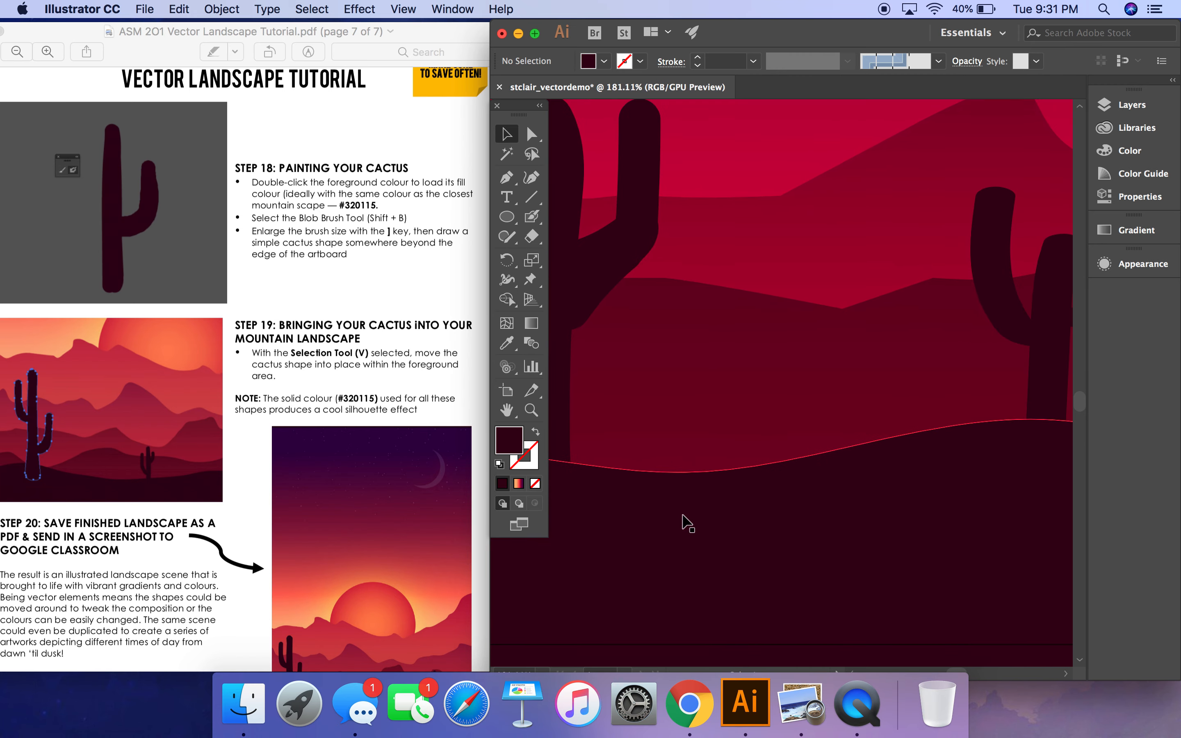
{"action": "left_click", "coordinate": [531, 216]}
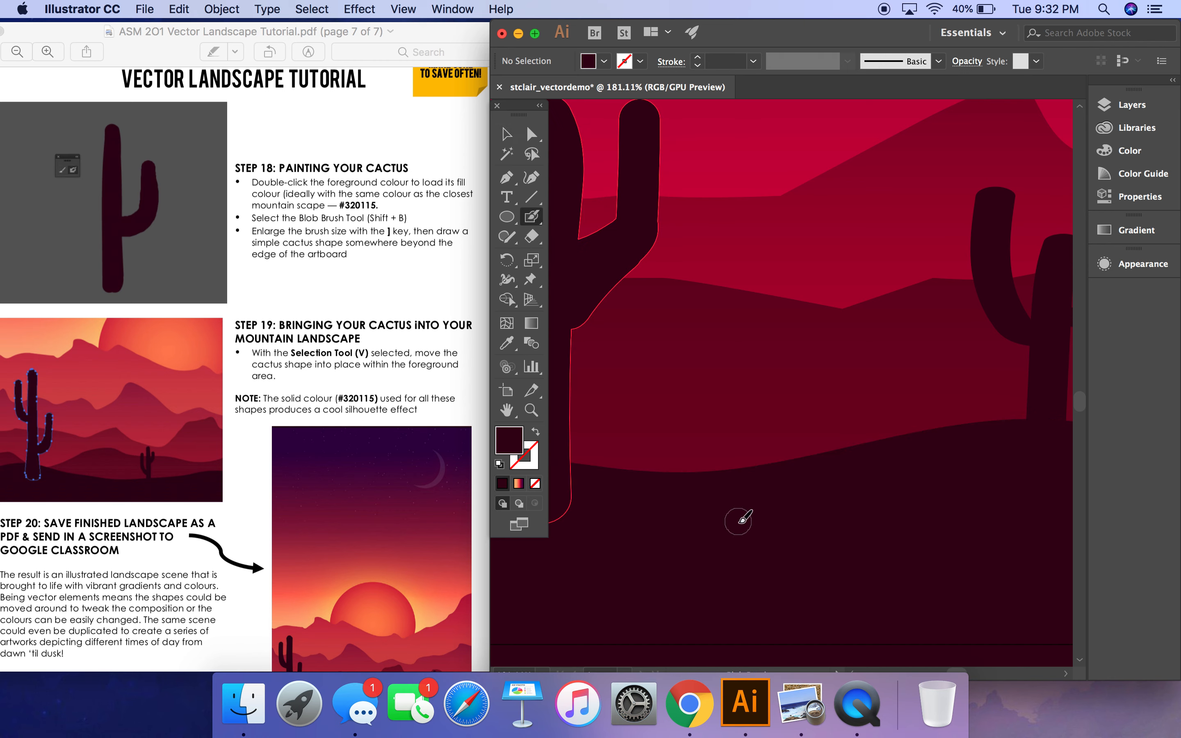
{"action": "key", "text": "bracketleft"}
{"action": "mouse_move", "coordinate": [739, 477]}
{"action": "left_mouse_down"}
{"action": "mouse_move", "coordinate": [724, 441]}
{"action": "mouse_move", "coordinate": [753, 432]}
{"action": "mouse_move", "coordinate": [736, 446]}
{"action": "left_mouse_up"}
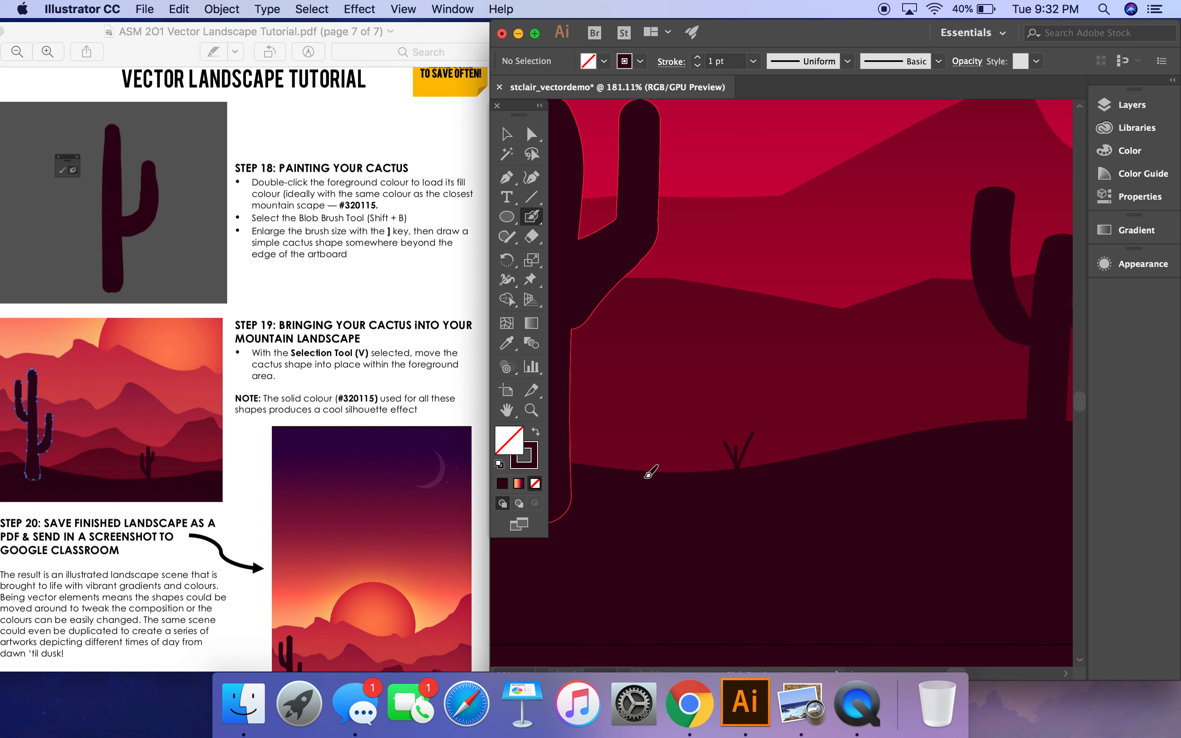
{"action": "mouse_move", "coordinate": [634, 472]}
{"action": "left_mouse_down"}
{"action": "mouse_move", "coordinate": [621, 449]}
{"action": "mouse_move", "coordinate": [646, 441]}
{"action": "mouse_move", "coordinate": [634, 446]}
{"action": "left_mouse_up"}
Paint more spiky grass tufts along the foreground ridge to the right of the middle cactus
{"action": "scroll", "coordinate": [938, 488], "scroll_direction": "right", "scroll_amount": 5}
{"action": "mouse_move", "coordinate": [944, 471]}
{"action": "left_mouse_down"}
{"action": "mouse_move", "coordinate": [931, 428]}
{"action": "mouse_move", "coordinate": [983, 421]}
{"action": "mouse_move", "coordinate": [959, 418]}
{"action": "left_mouse_up"}
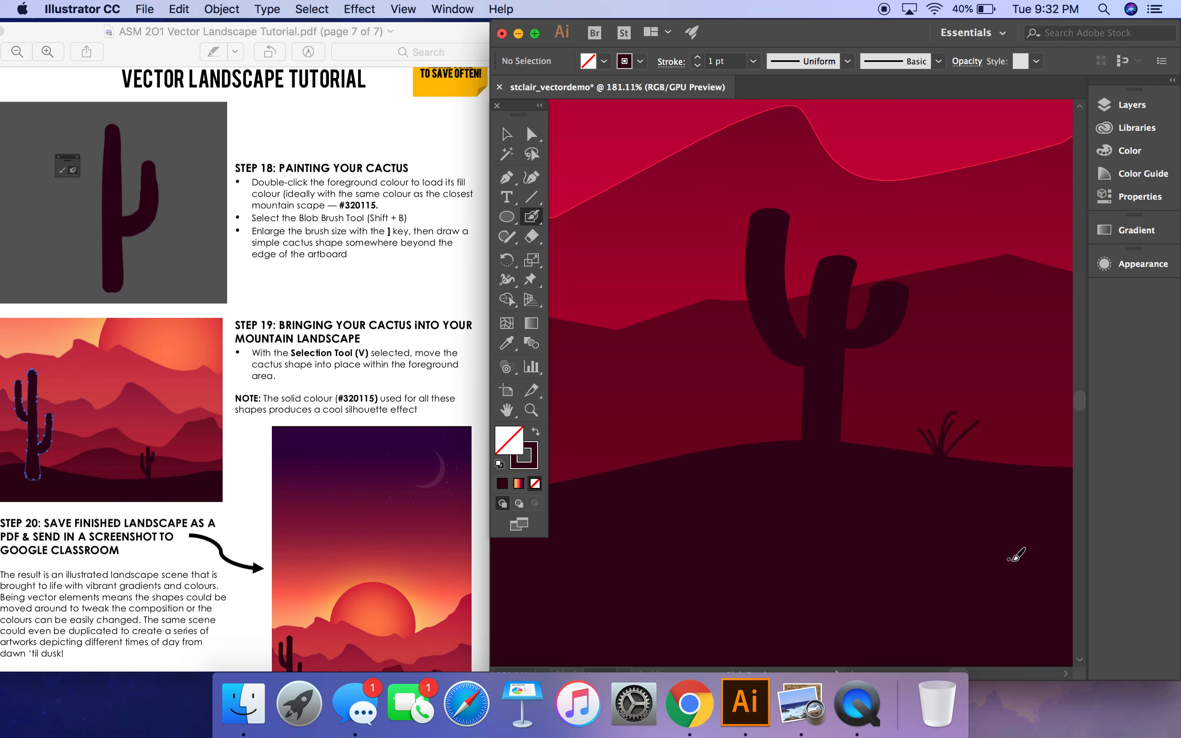
{"action": "scroll", "coordinate": [1017, 554], "scroll_direction": "right", "scroll_amount": 10}
{"action": "scroll", "coordinate": [1019, 554], "scroll_direction": "left", "scroll_amount": 10}
{"action": "mouse_move", "coordinate": [914, 470]}
{"action": "left_mouse_down"}
{"action": "mouse_move", "coordinate": [877, 414]}
{"action": "mouse_move", "coordinate": [897, 483]}
{"action": "mouse_move", "coordinate": [904, 441]}
{"action": "mouse_move", "coordinate": [910, 475]}
{"action": "mouse_move", "coordinate": [914, 412]}
{"action": "mouse_move", "coordinate": [898, 471]}
{"action": "mouse_move", "coordinate": [898, 430]}
{"action": "mouse_move", "coordinate": [889, 507]}
{"action": "mouse_move", "coordinate": [899, 436]}
{"action": "left_mouse_up"}
Add a new layer above Midground and name it Foreground
{"action": "scroll", "coordinate": [901, 428], "scroll_direction": "down", "scroll_amount": 10}
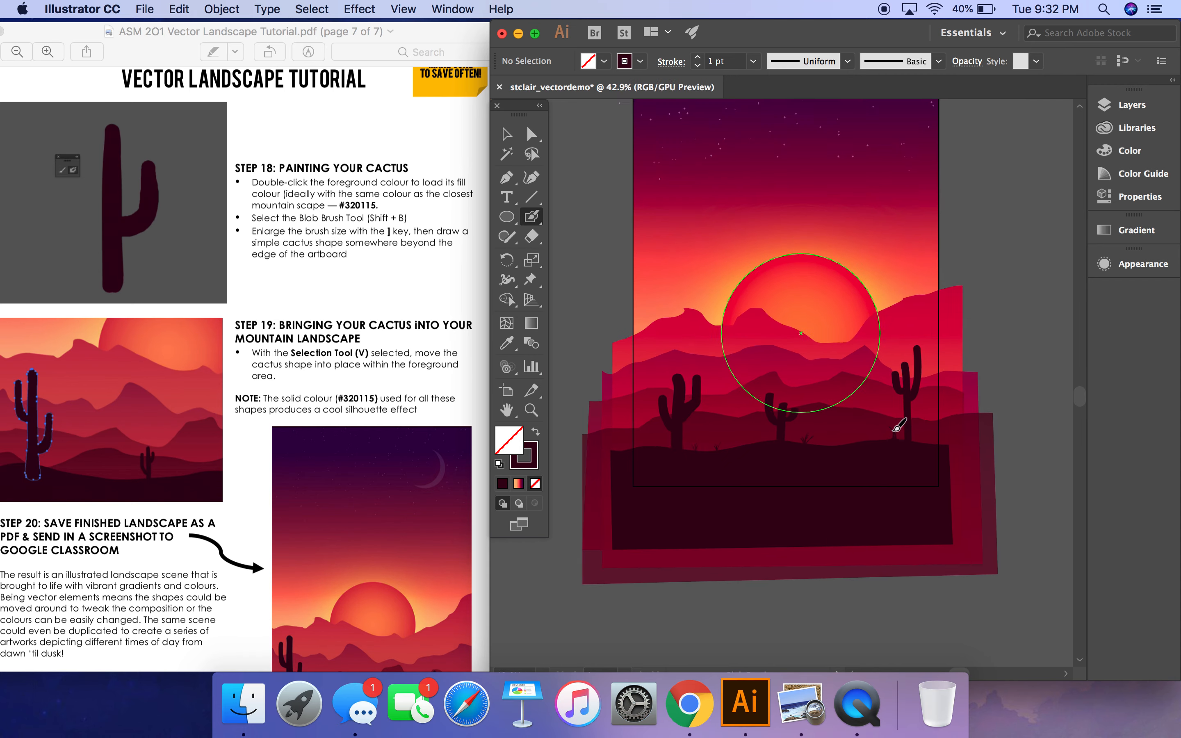
{"action": "scroll", "coordinate": [988, 383], "scroll_direction": "down", "scroll_amount": 3}
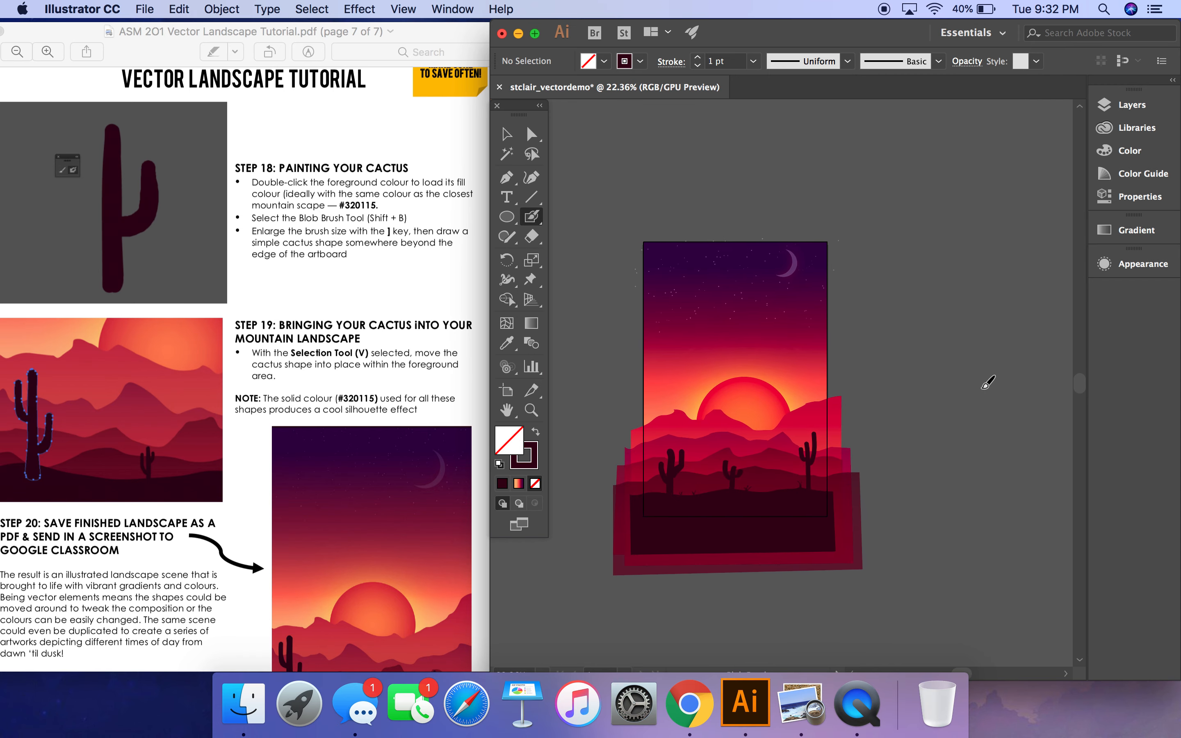
{"action": "scroll", "coordinate": [370, 483], "scroll_direction": "down", "scroll_amount": 3}
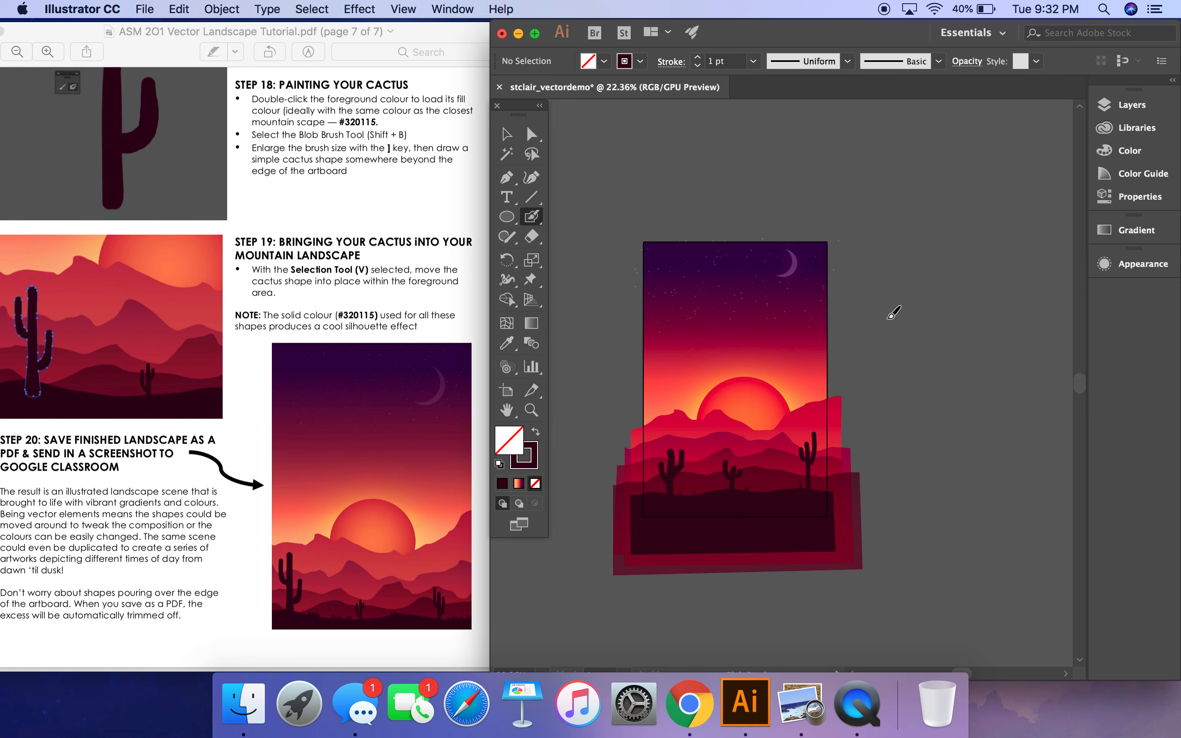
{"action": "scroll", "coordinate": [912, 361], "scroll_direction": "up", "scroll_amount": 1}
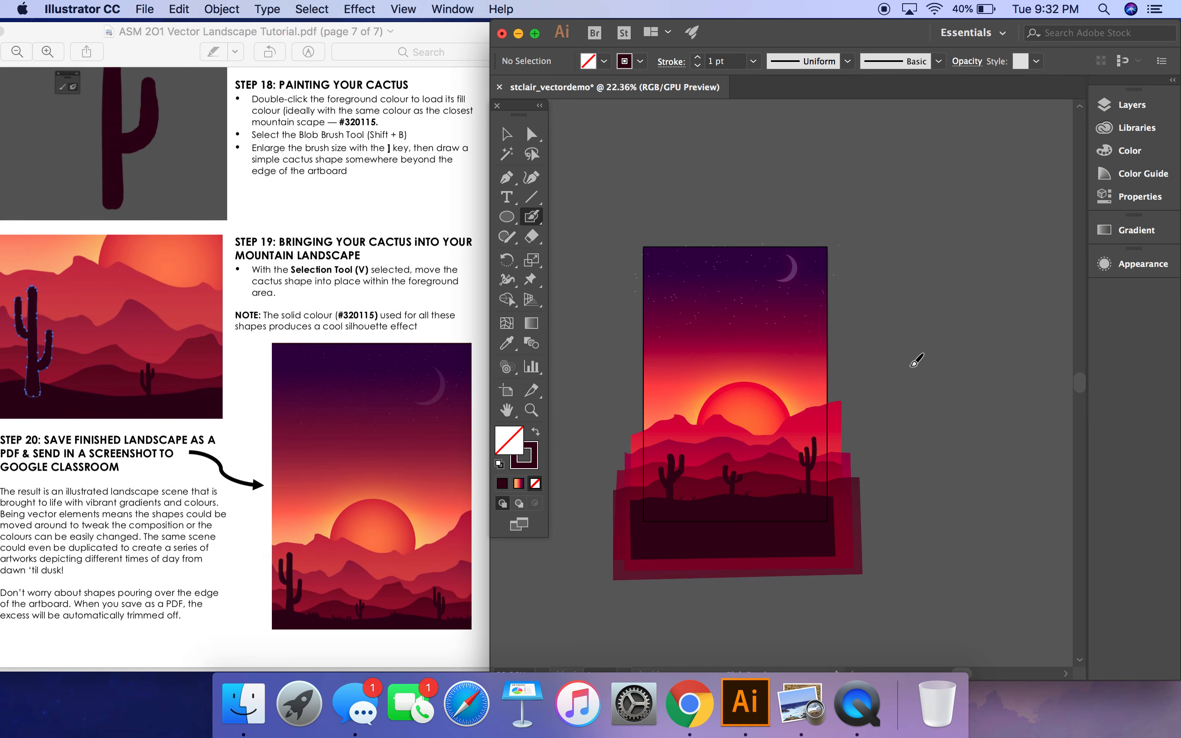
{"action": "left_click", "coordinate": [1131, 104]}
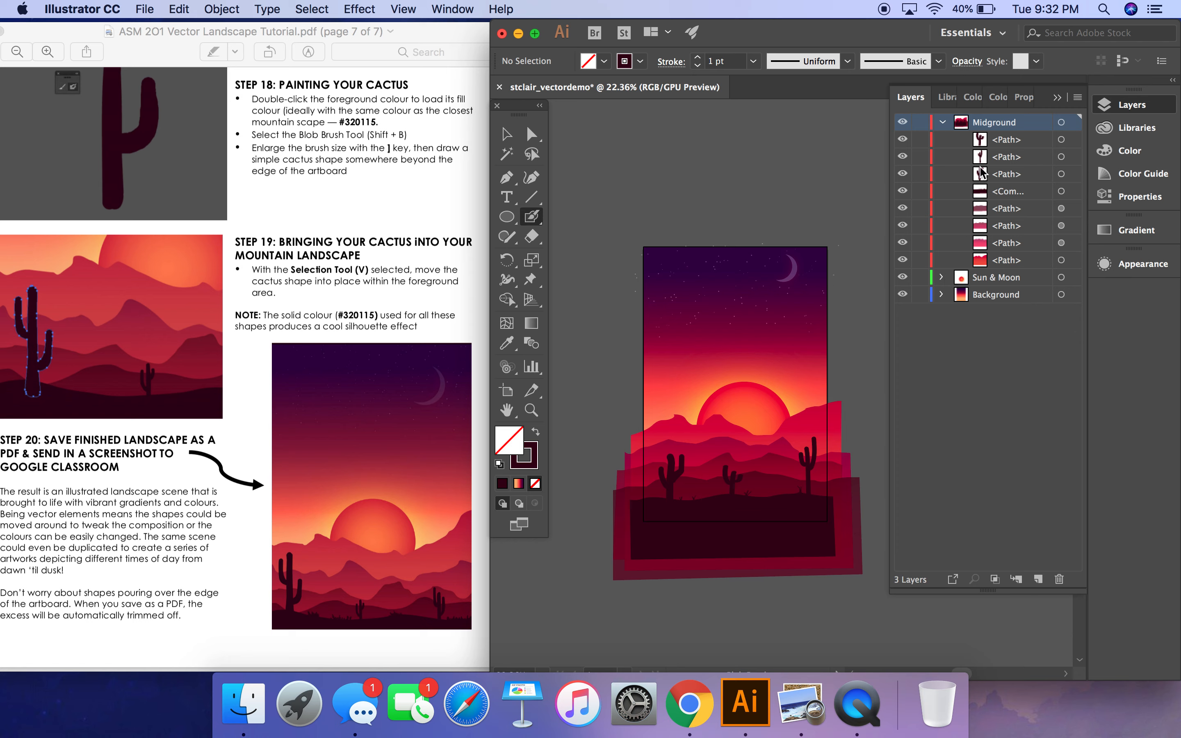
{"action": "left_click", "coordinate": [1038, 579]}
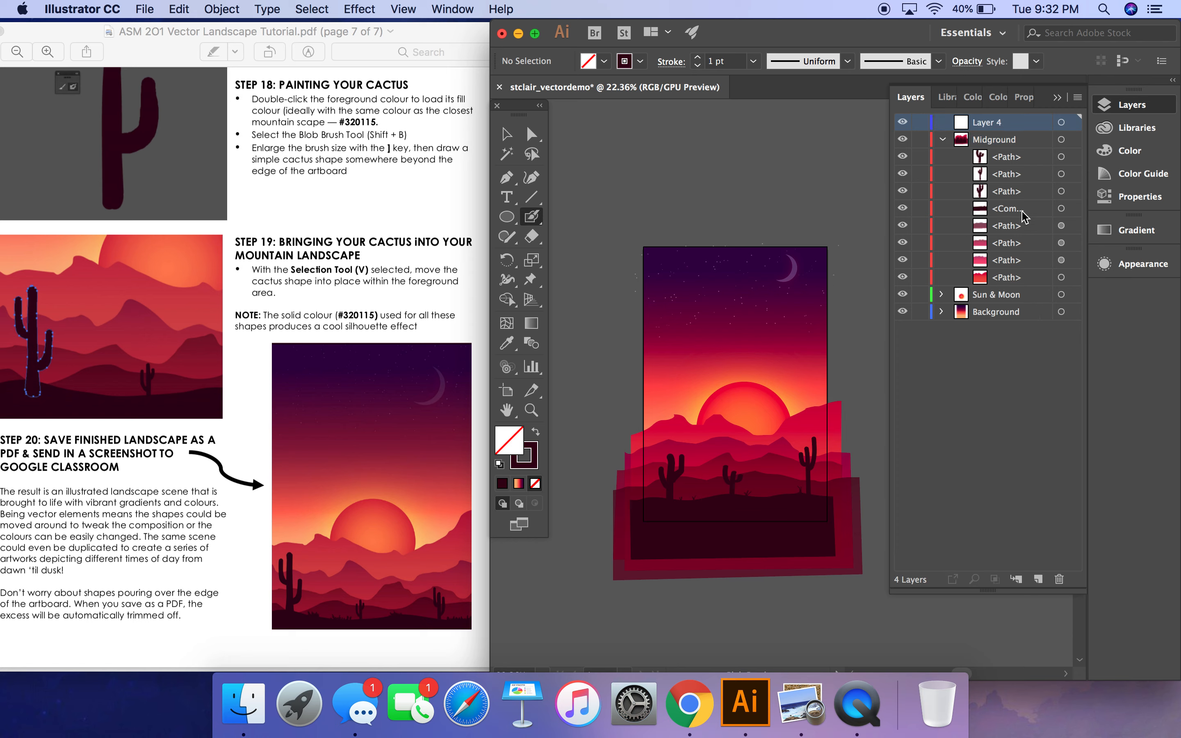
{"action": "double_click", "coordinate": [991, 122]}
{"action": "type", "text": "Fo"}
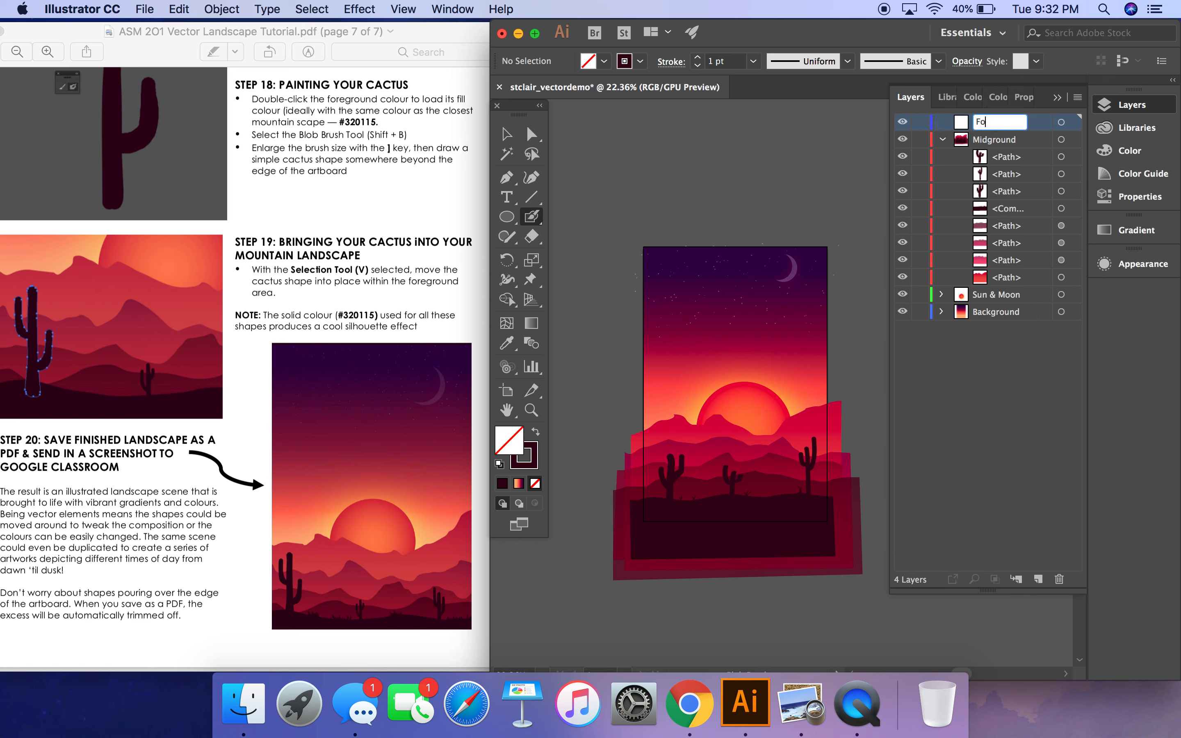
{"action": "key", "text": "Return"}
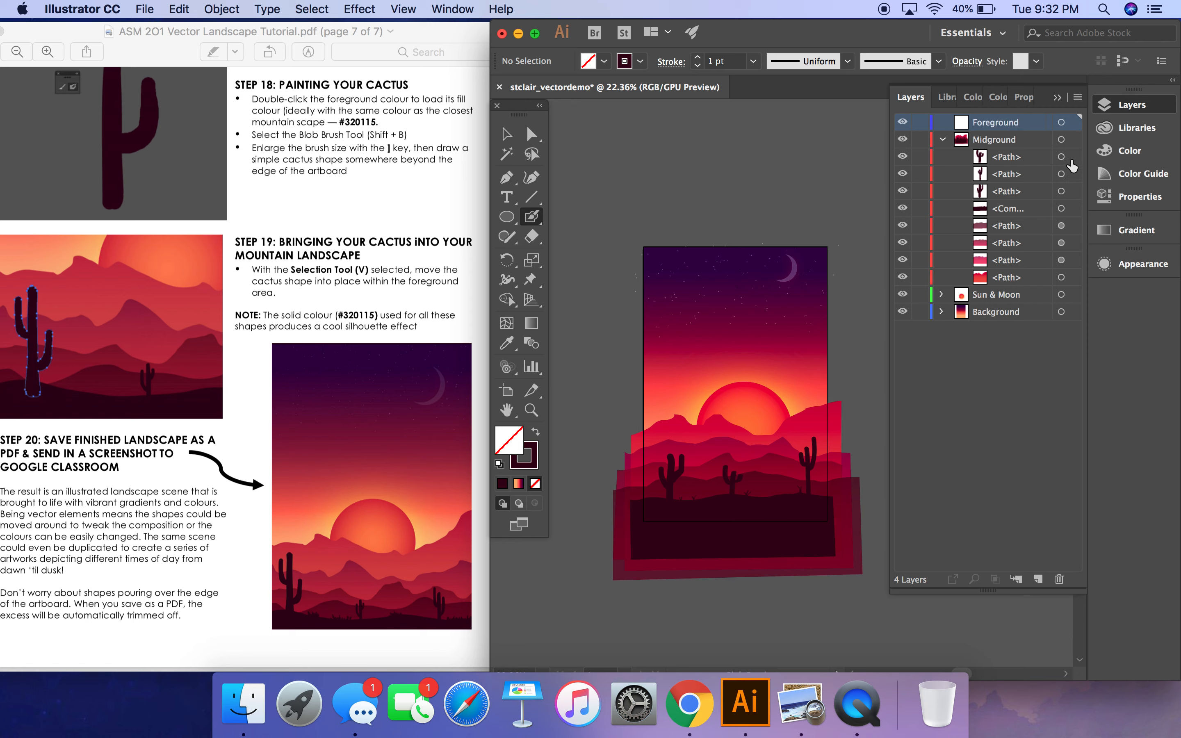
Move the three cactus paths and the dark ridge compound path from the Midground layer into Foreground, and collapse Midground
{"action": "left_click", "coordinate": [1071, 160]}
{"action": "left_click", "coordinate": [1073, 174], "text": "shift"}
{"action": "left_click", "coordinate": [1073, 191], "text": "shift"}
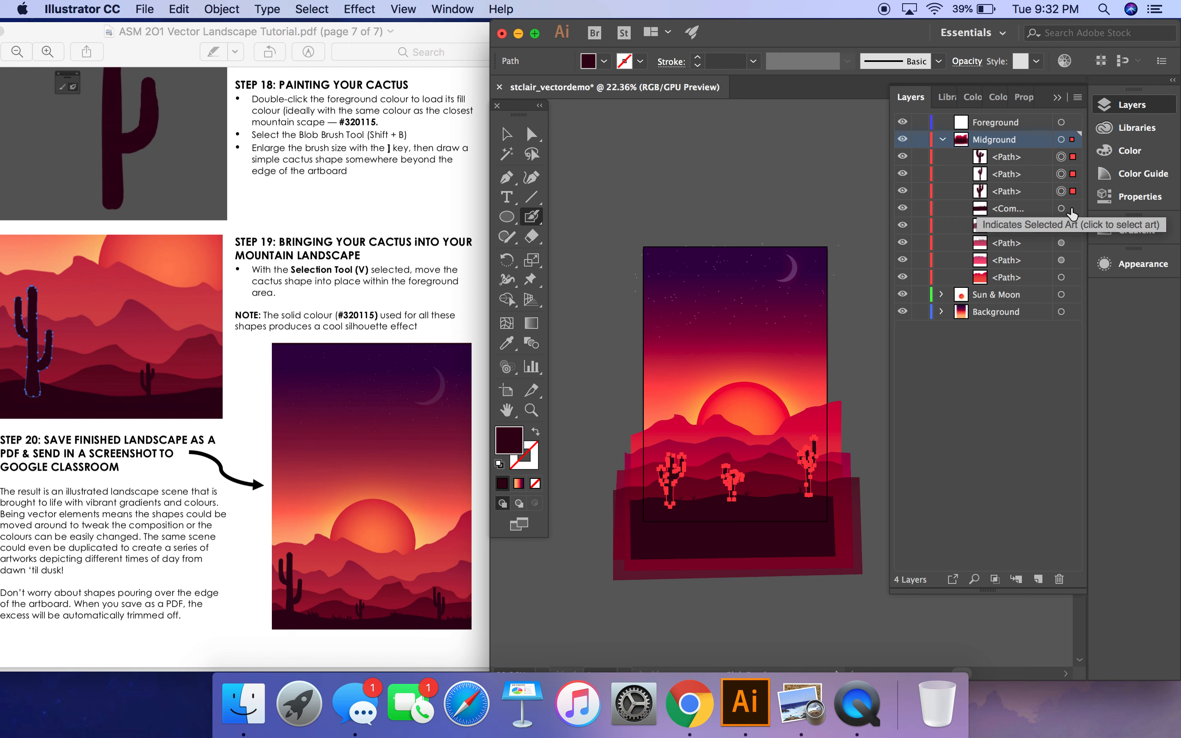
{"action": "left_click", "coordinate": [1072, 209], "text": "shift"}
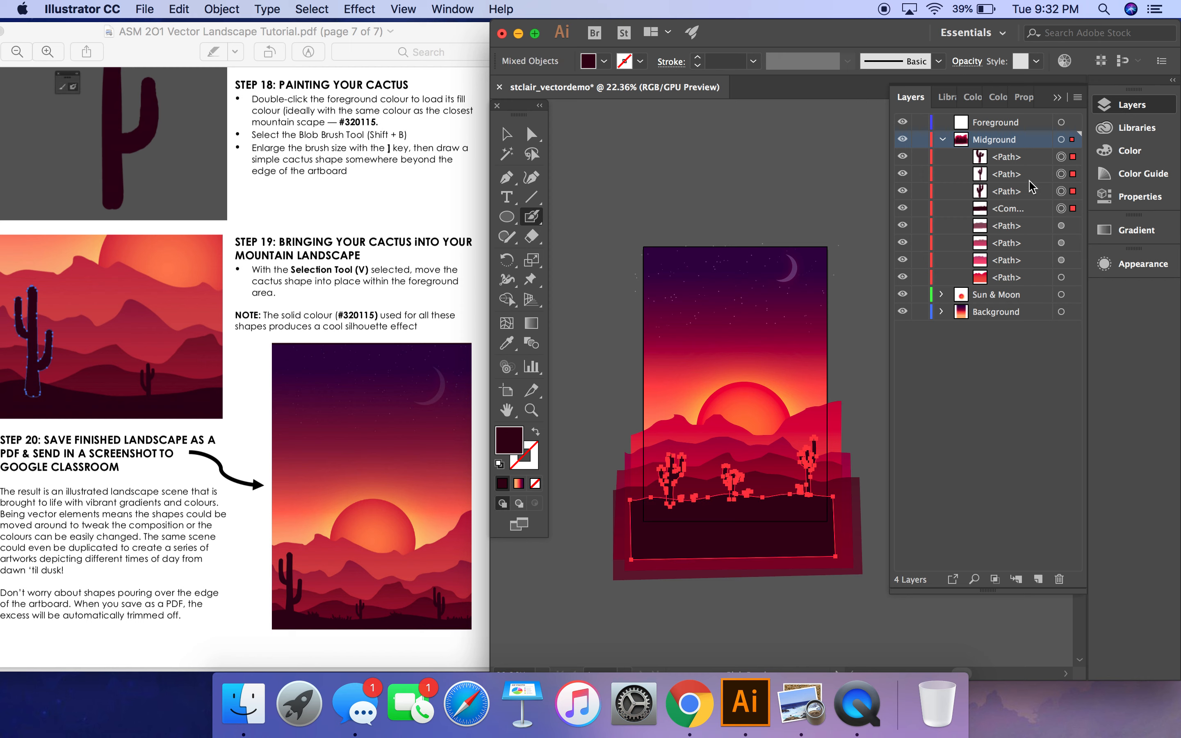
{"action": "left_click", "coordinate": [1038, 157]}
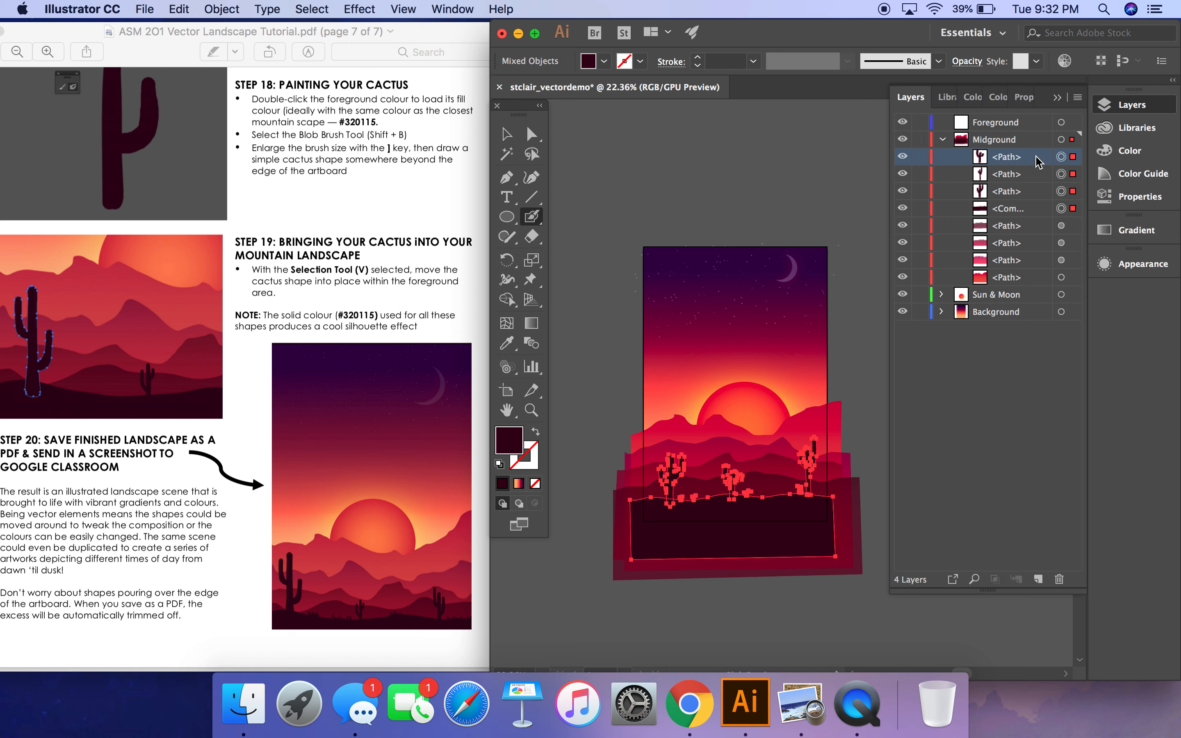
{"action": "left_click", "coordinate": [1035, 210], "text": "shift"}
{"action": "left_click_drag", "start_coordinate": [1035, 213], "coordinate": [995, 123]}
{"action": "left_click", "coordinate": [942, 139]}
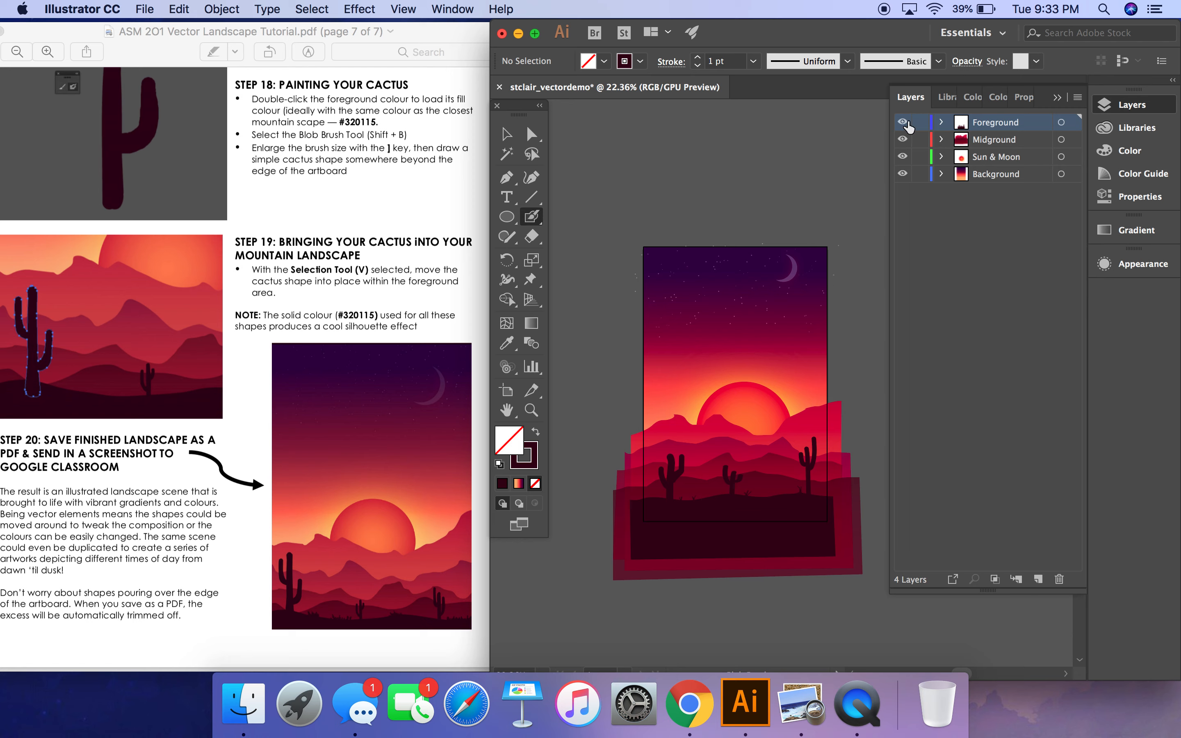
Hide the Foreground, Midground and Sun & Moon layers one by one to check their contents, and show them all again
{"action": "left_click", "coordinate": [903, 122]}
{"action": "left_click", "coordinate": [903, 141]}
{"action": "left_click", "coordinate": [903, 157]}
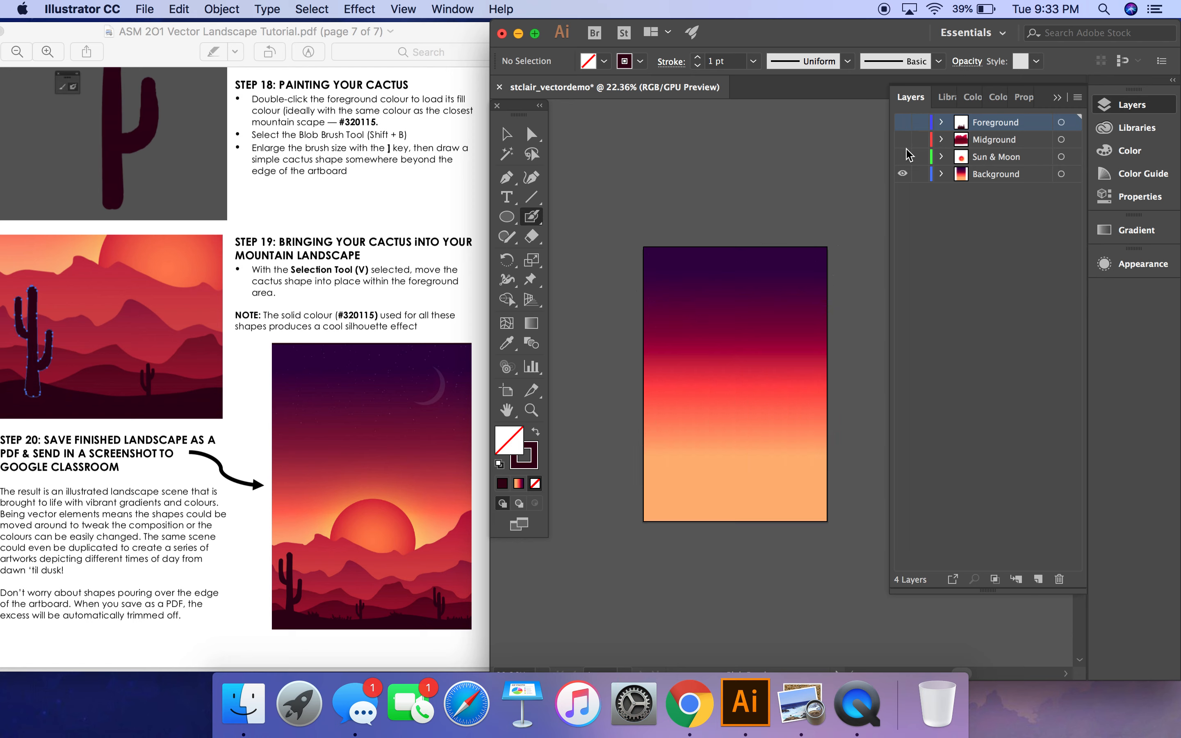
{"action": "left_click", "coordinate": [903, 123]}
{"action": "left_click", "coordinate": [902, 140]}
{"action": "left_click", "coordinate": [903, 157]}
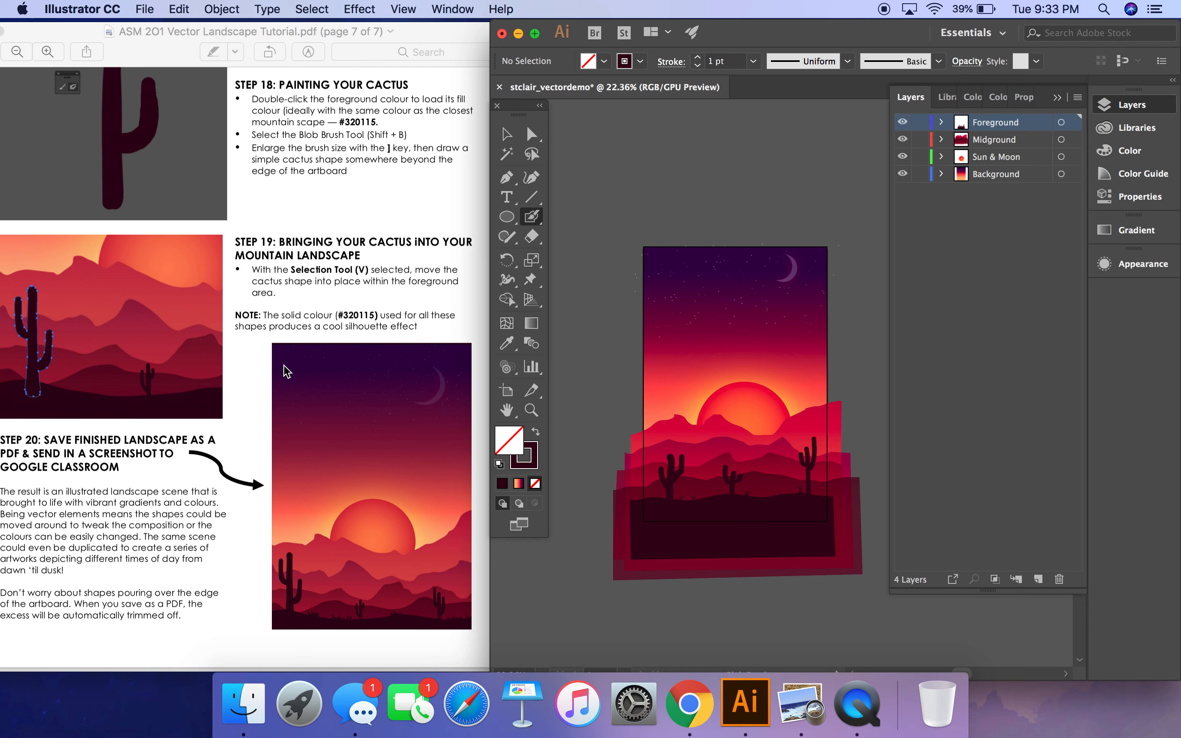
Start saving the landscape under a new format, choosing Adobe PDF (pdf), and move the save dialog clear of the artwork
{"action": "scroll", "coordinate": [282, 374], "scroll_direction": "down", "scroll_amount": 1}
{"action": "key", "text": "super+shift+s"}
{"action": "left_click", "coordinate": [611, 401]}
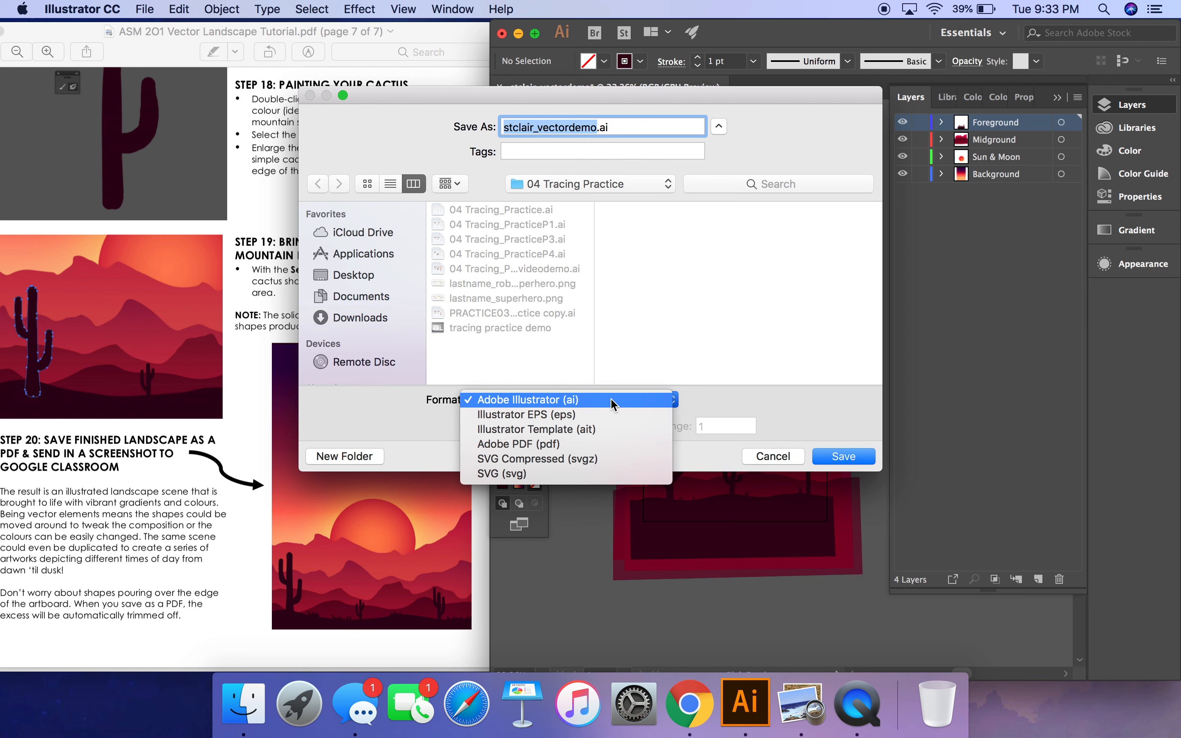
{"action": "left_click", "coordinate": [597, 444]}
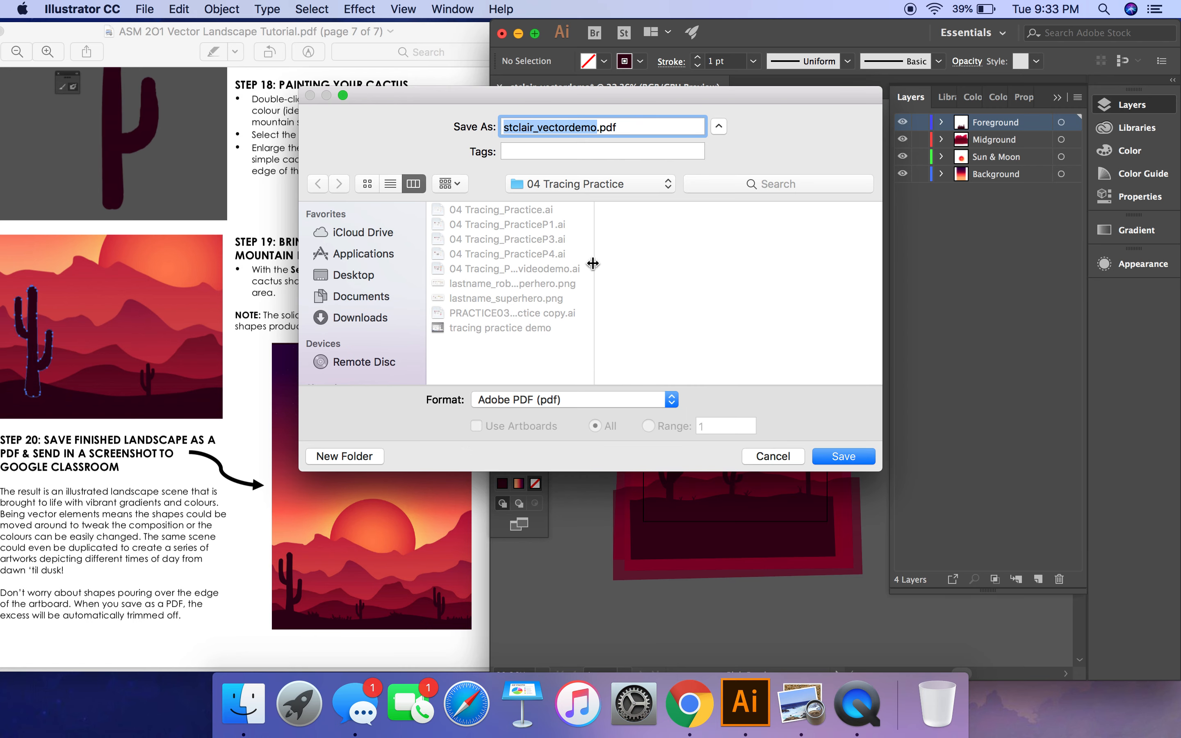
{"action": "left_click_drag", "start_coordinate": [586, 95], "coordinate": [249, 250]}
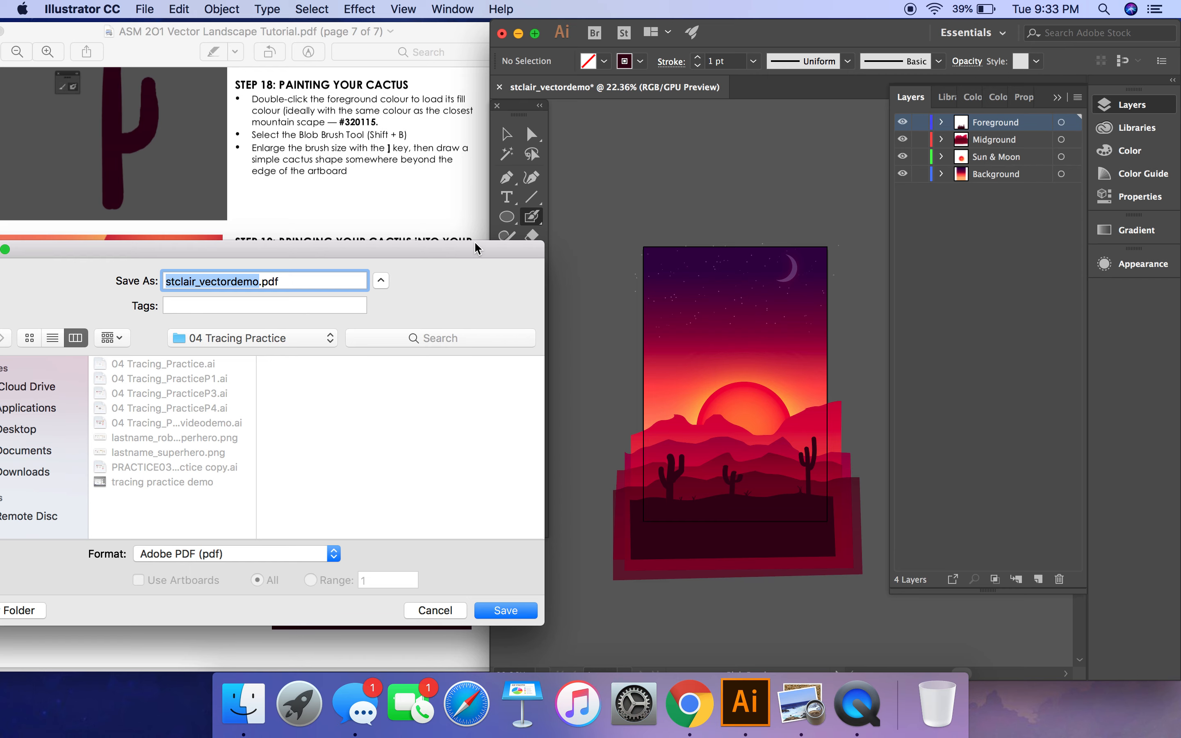
{"action": "left_click_drag", "start_coordinate": [475, 243], "coordinate": [663, 29]}
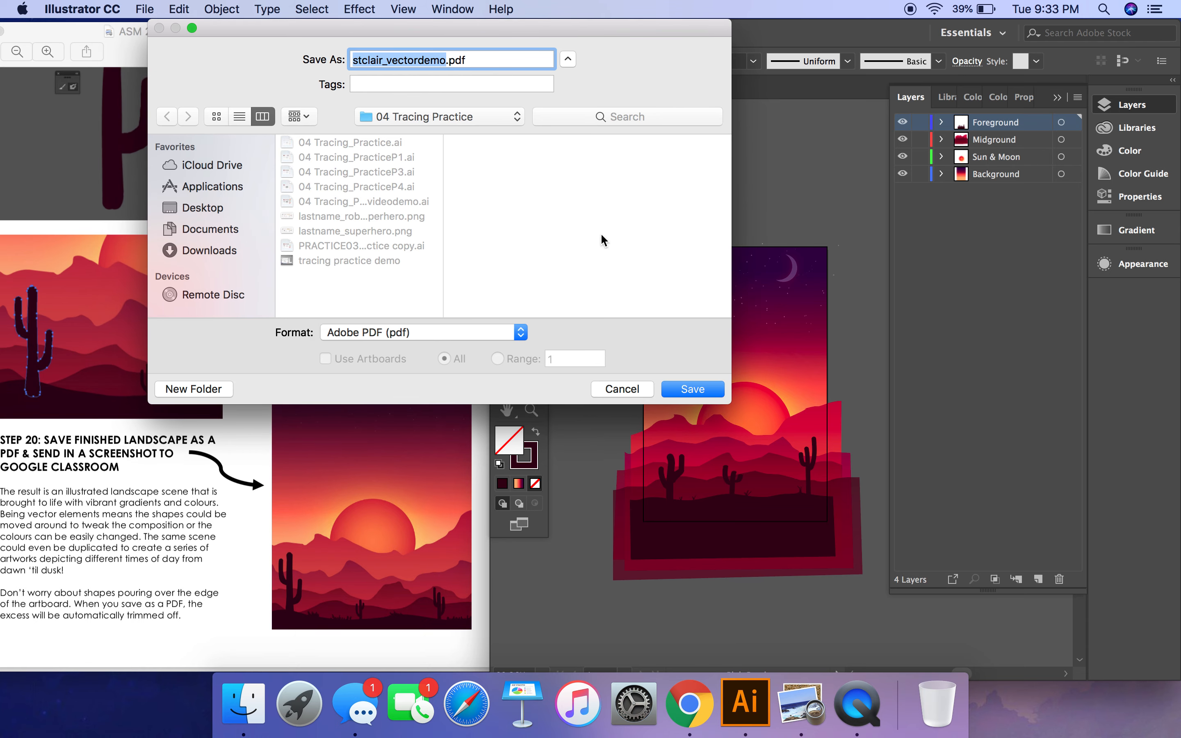